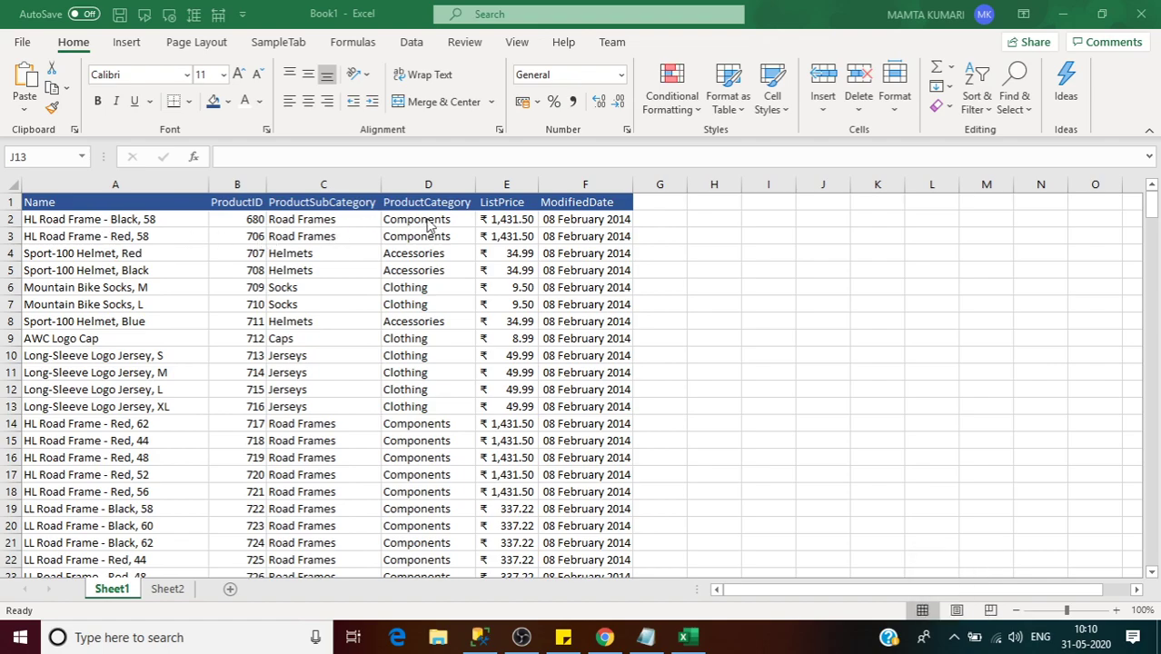
# - Review the product table's columns, from Name and ProductID through ProductSubCategory and ProductCategory to ModifiedDate
pyautogui.click(509, 218)
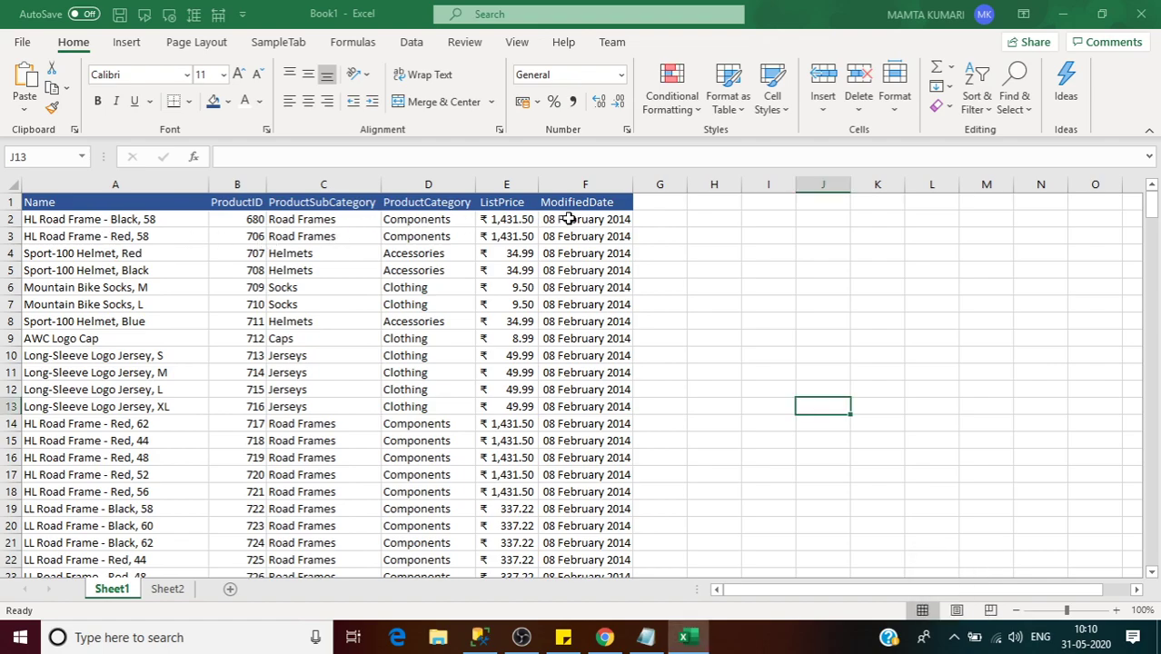
pyautogui.click(574, 219)
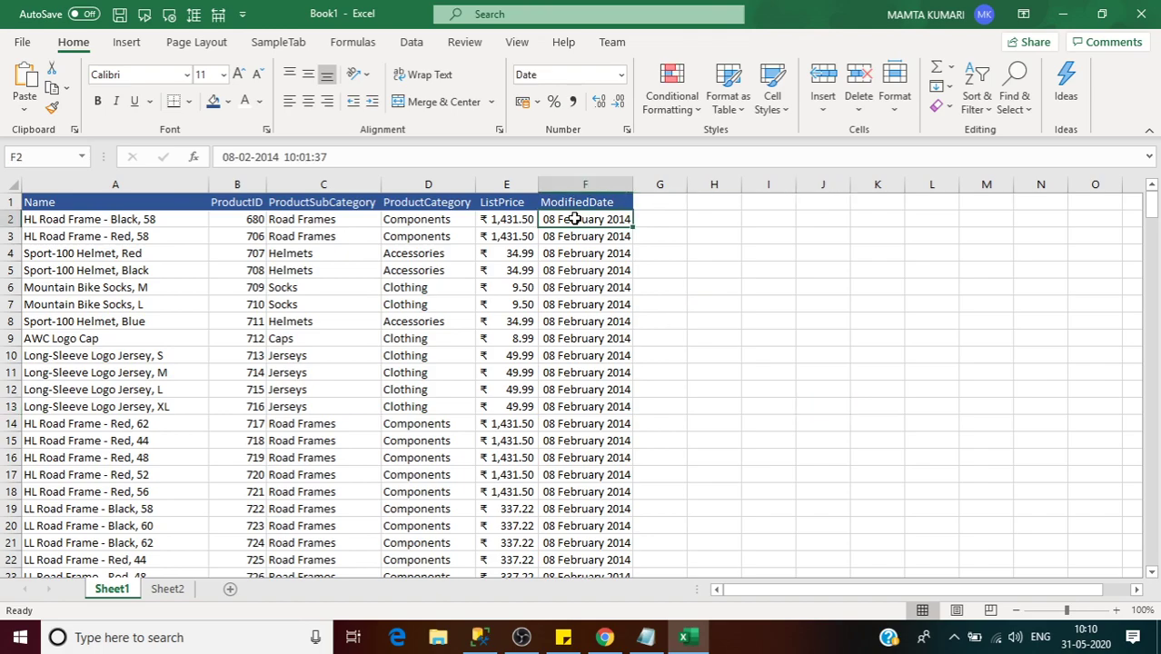
pyautogui.click(140, 206)
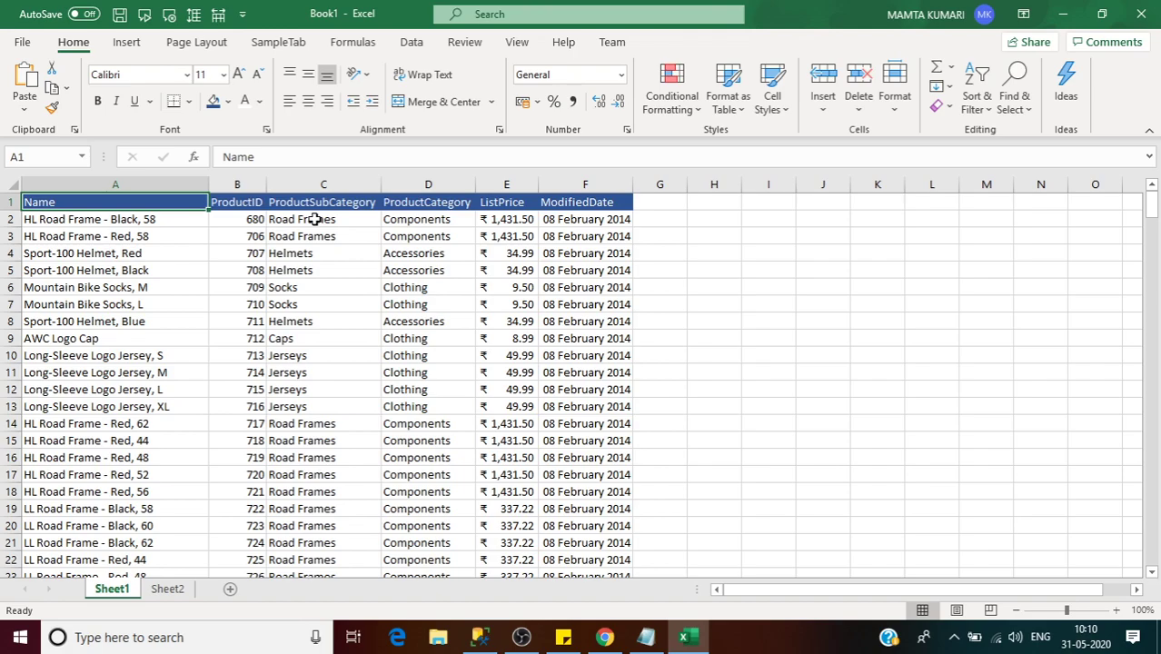
pyautogui.click(242, 202)
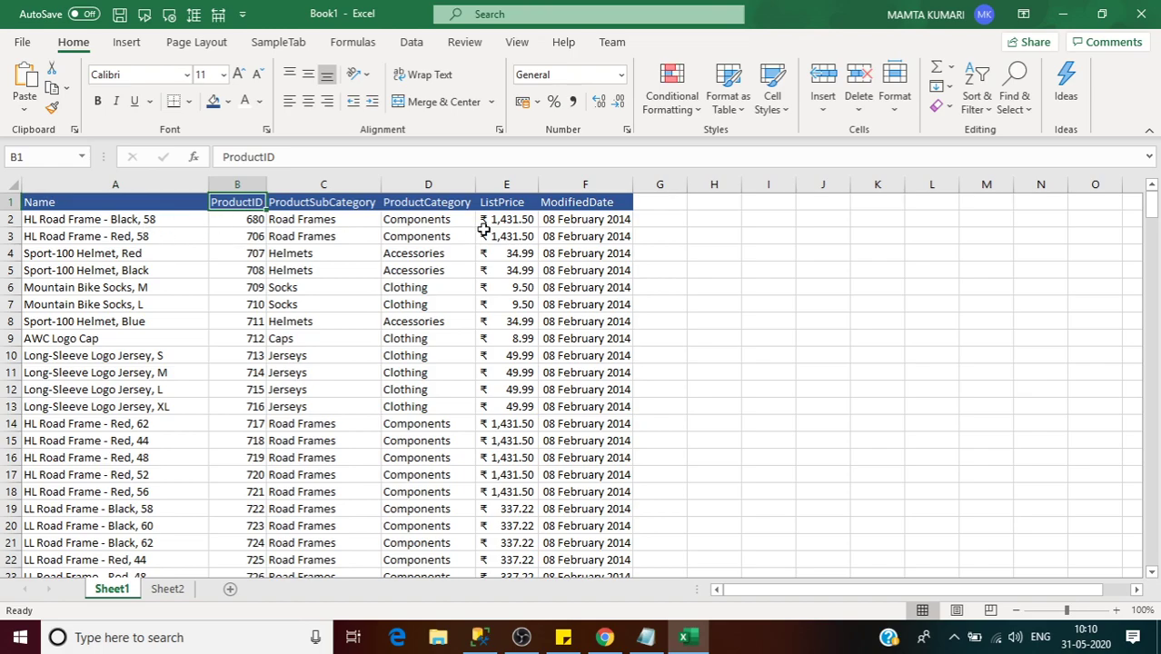
pyautogui.click(588, 224)
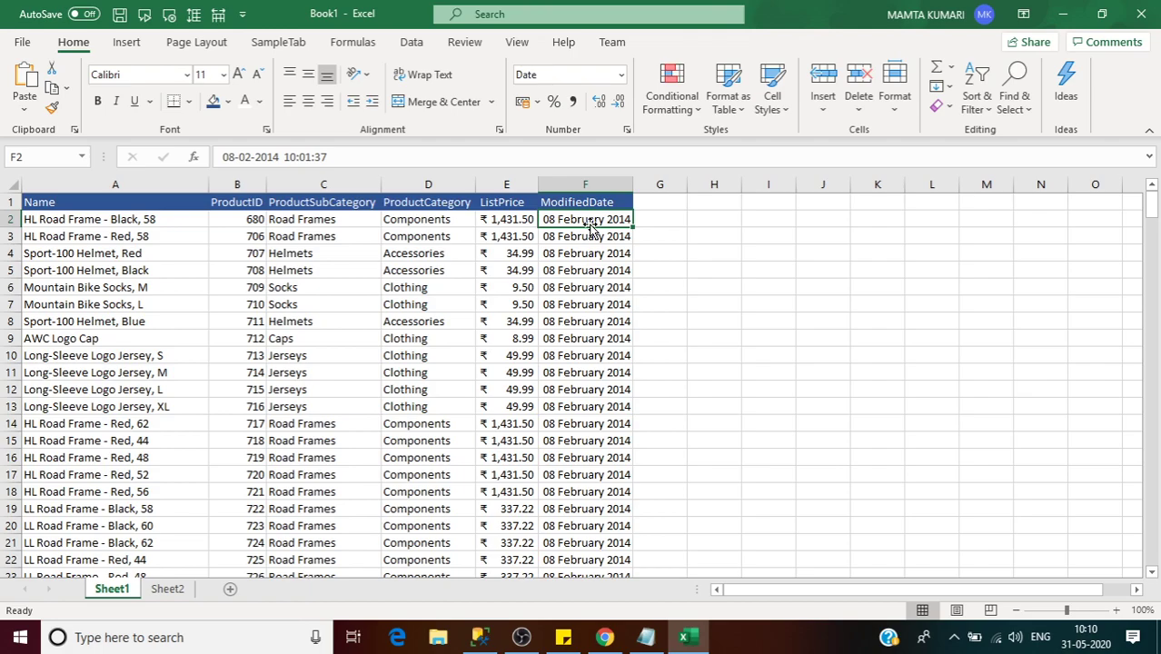
pyautogui.click(323, 223)
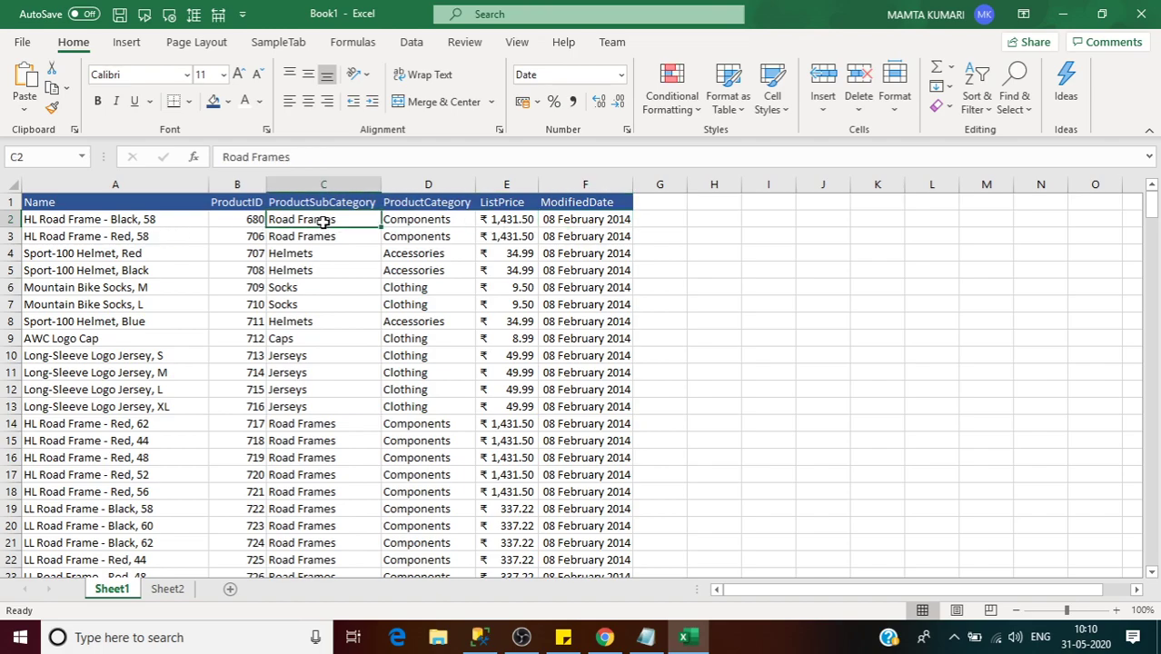
pyautogui.click(427, 221)
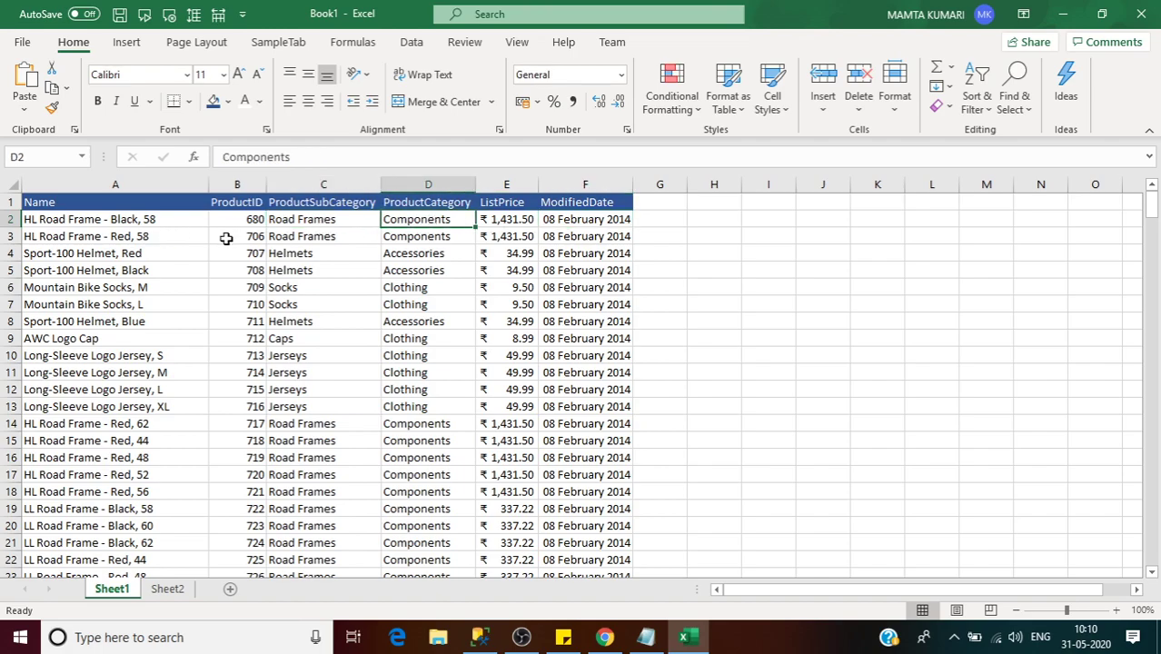
pyautogui.click(418, 237)
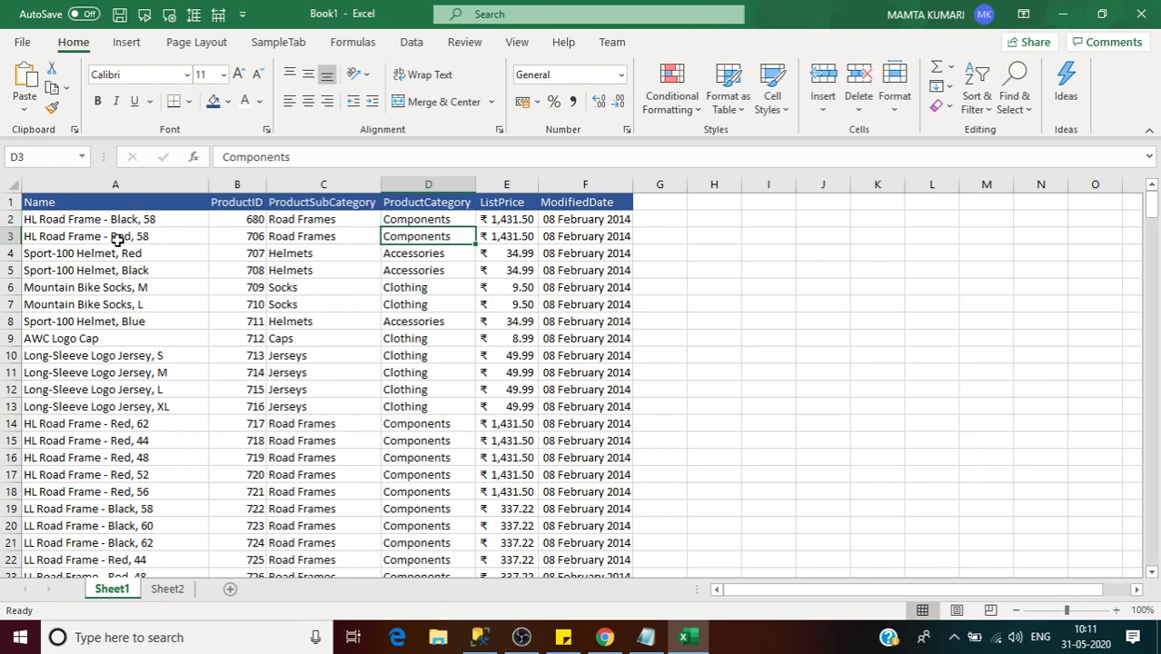
# - Go down the ProductCategory column to examine which categories the products belong to
pyautogui.press('Down')
pyautogui.click(435, 424)
pyautogui.click(433, 436)
pyautogui.press('Down')
pyautogui.press('Down')
pyautogui.press('Down')
pyautogui.press('Down')
pyautogui.press('Down')
pyautogui.press('Down')
pyautogui.press('Down')
pyautogui.press('Down')
pyautogui.press('Down')
pyautogui.press('Down')
pyautogui.press('Down')
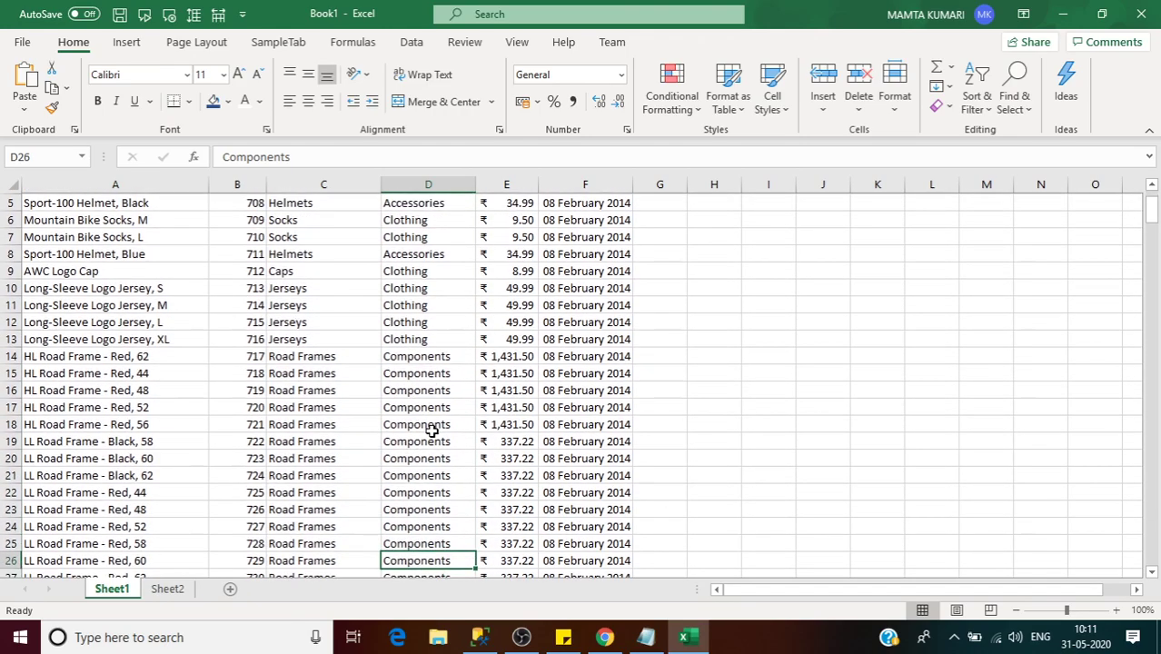
pyautogui.press('Down')
pyautogui.press('Down')
pyautogui.press('Down')
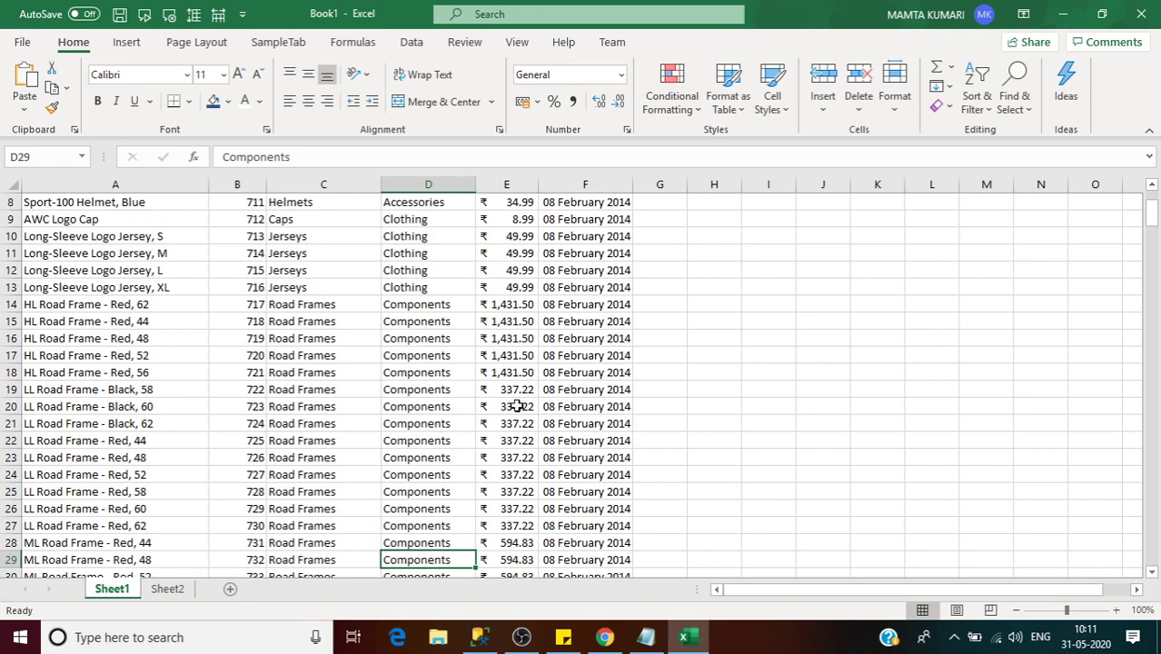
pyautogui.scroll(3, 1153, 201)
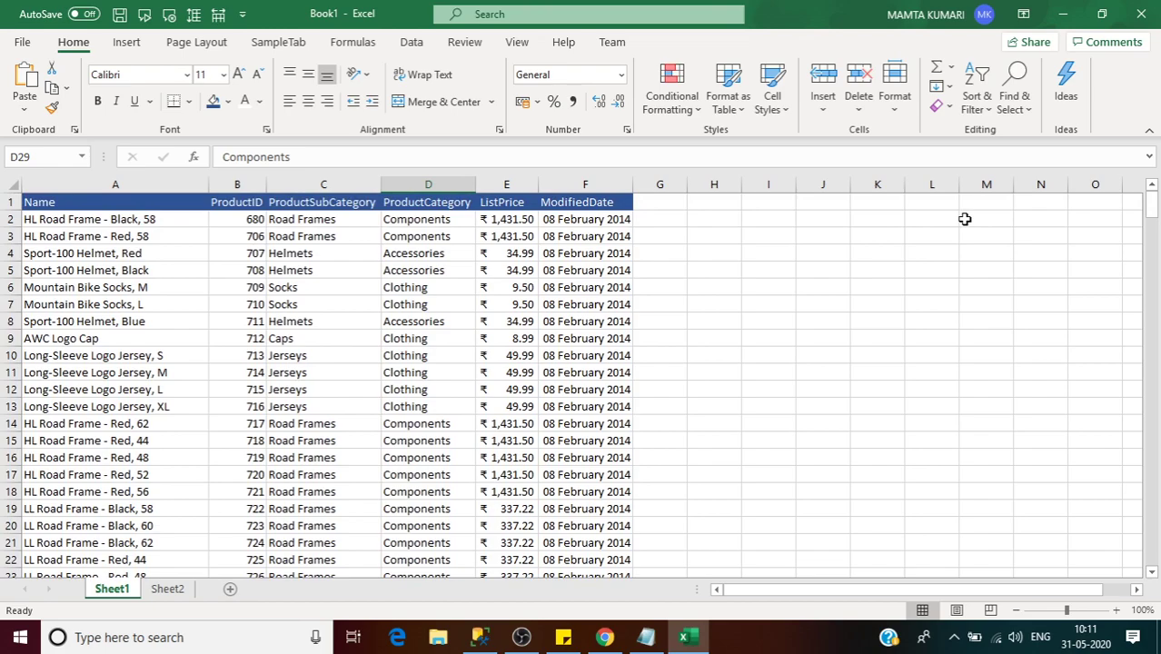
# - Turn on filtering for the header row from Name to ModifiedDate and check the Name column's filter options
pyautogui.click(55, 201)
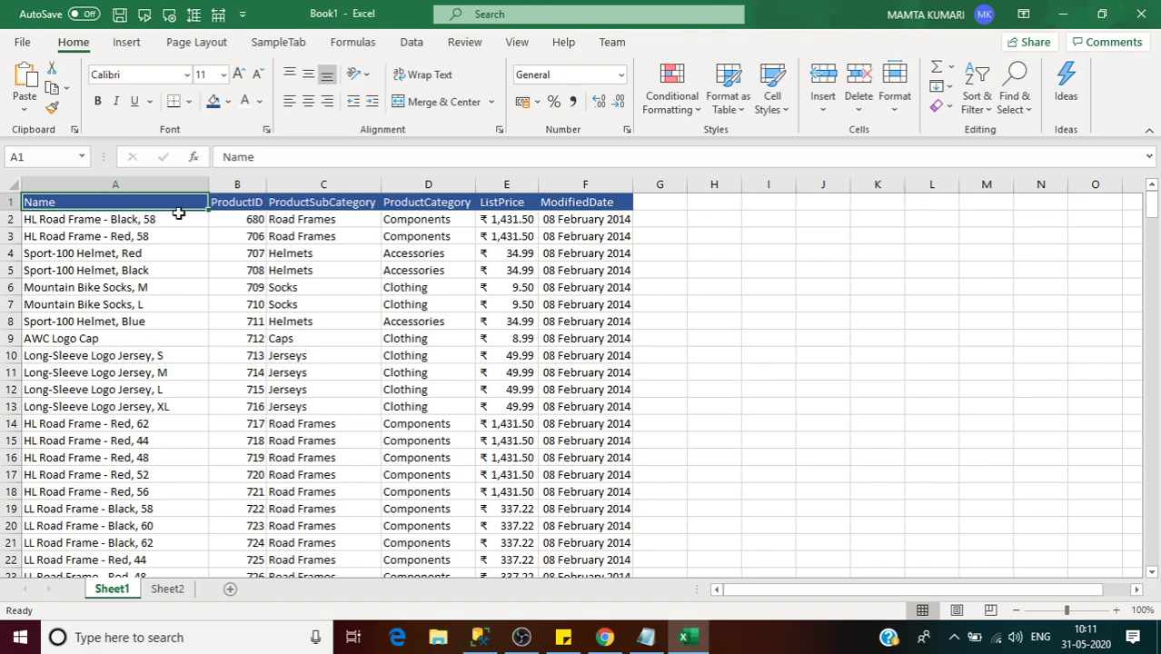
pyautogui.hotkey('shift', 'Right')
pyautogui.hotkey('shift', 'Right')
pyautogui.hotkey('shift', 'Right')
pyautogui.hotkey('shift', 'Right')
pyautogui.hotkey('shift', 'Right')
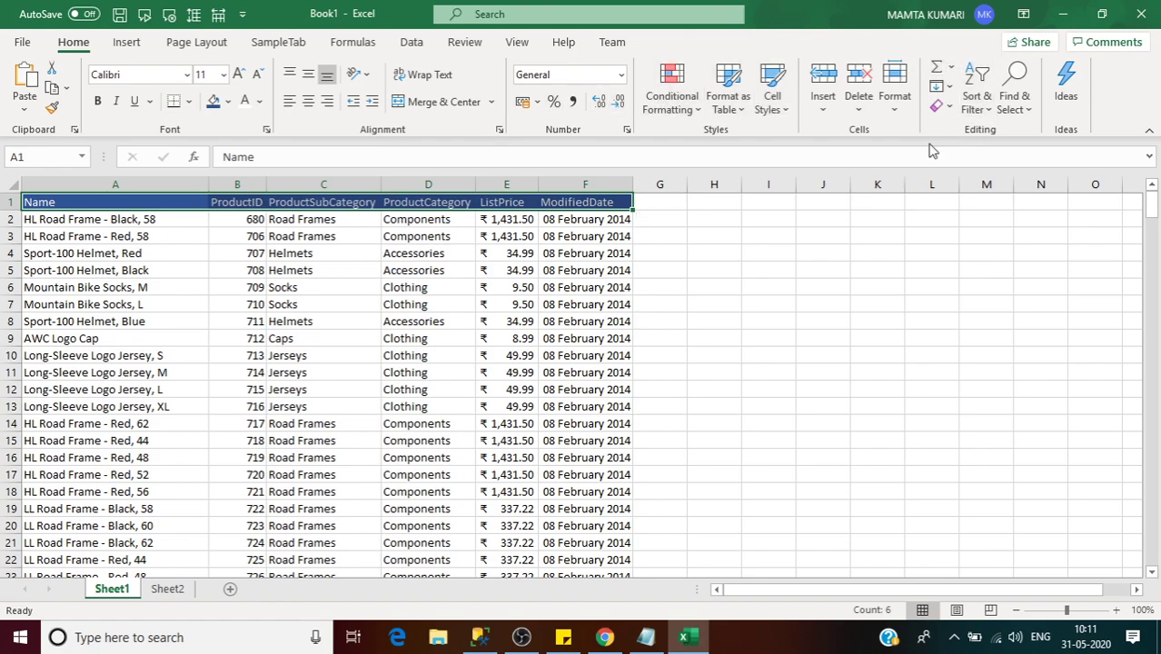
pyautogui.click(981, 115)
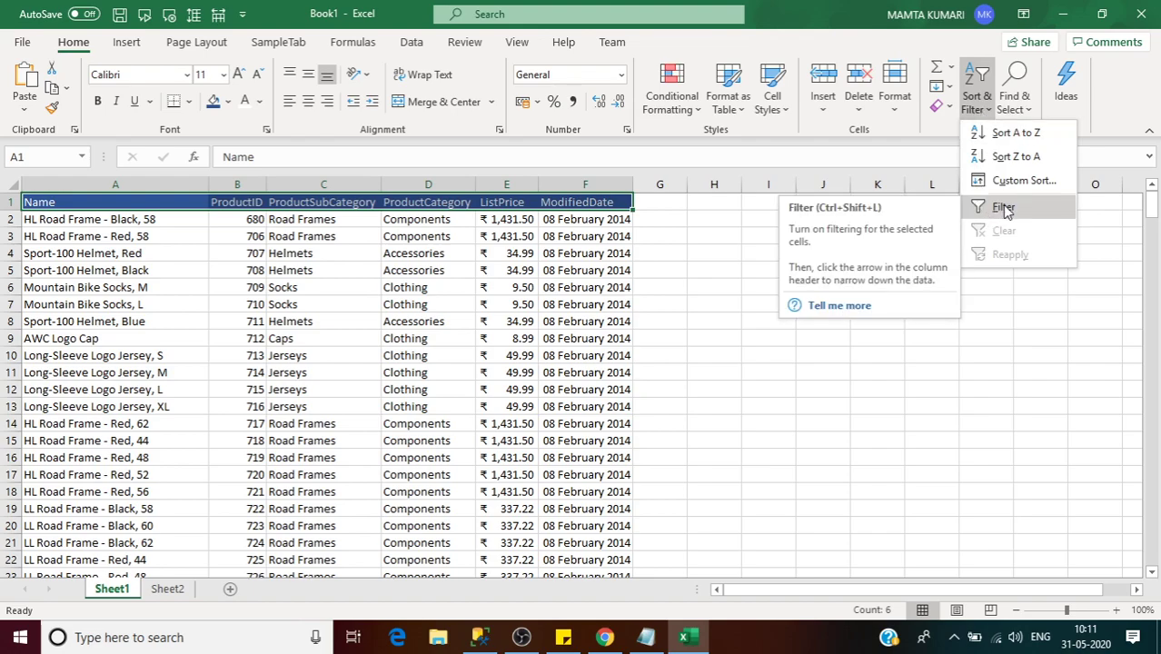
pyautogui.click(1003, 208)
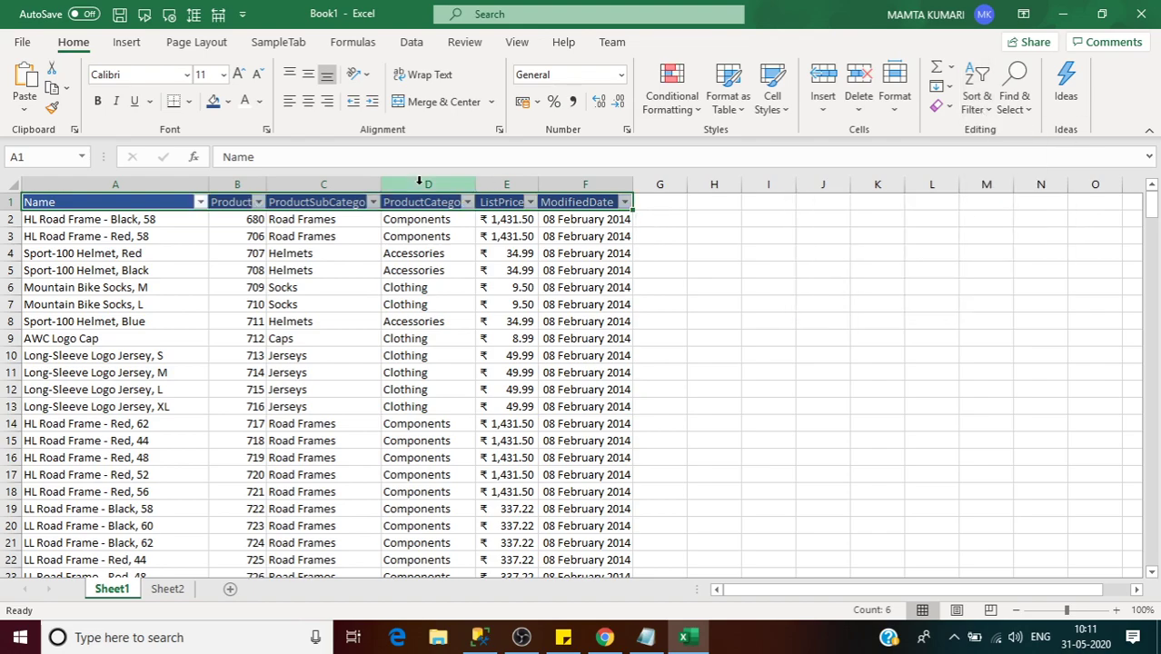
pyautogui.click(201, 202)
pyautogui.click(201, 539)
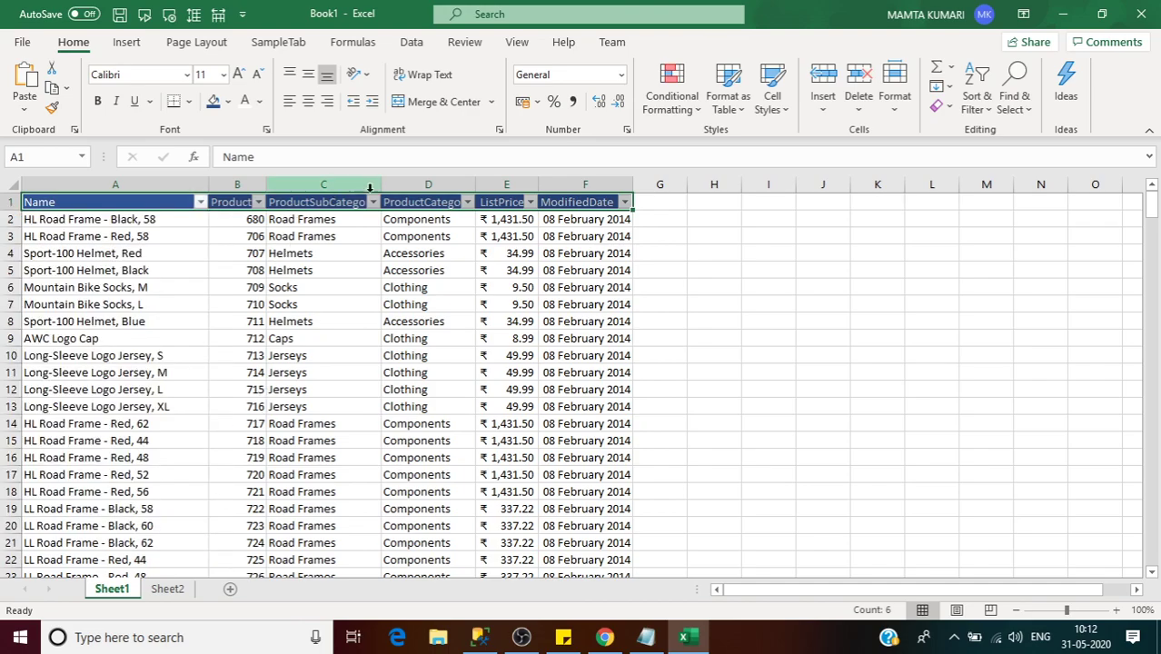
# - Filter the ProductCategory column to show only Components
pyautogui.click(467, 202)
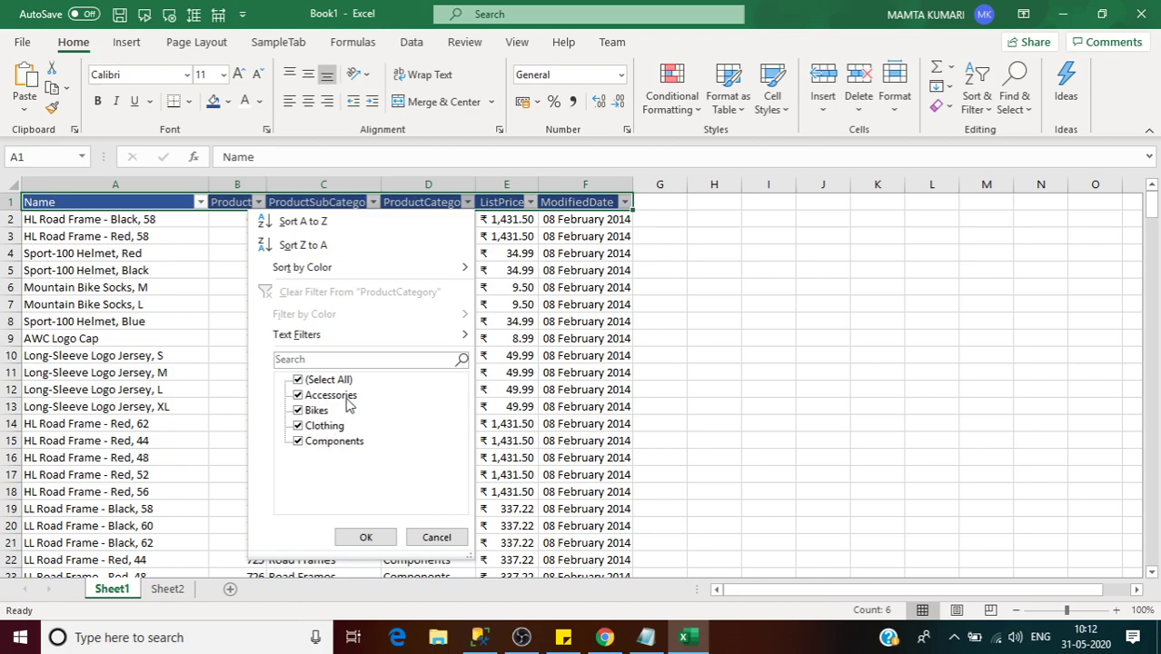
pyautogui.click(298, 381)
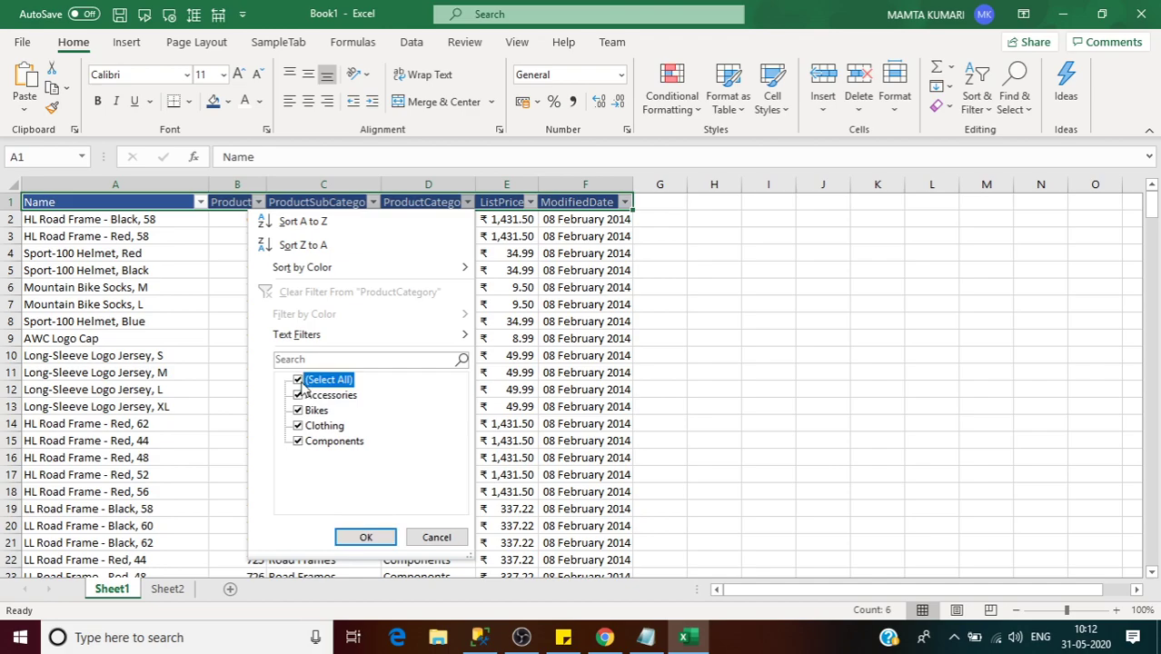
pyautogui.click(299, 441)
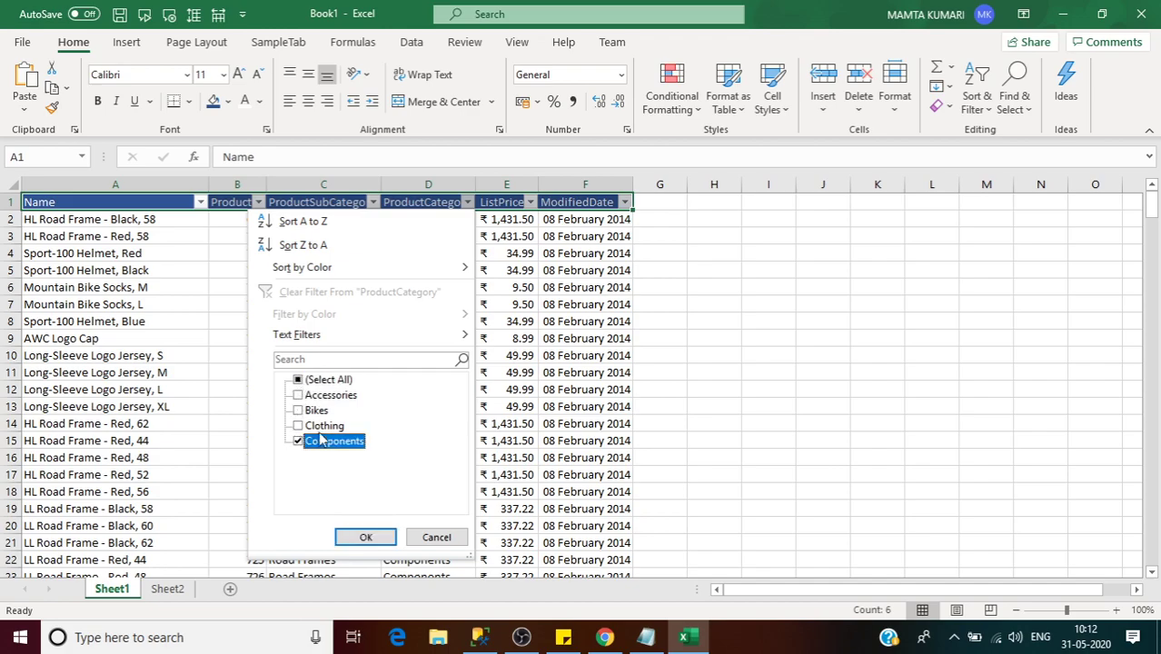
pyautogui.click(366, 538)
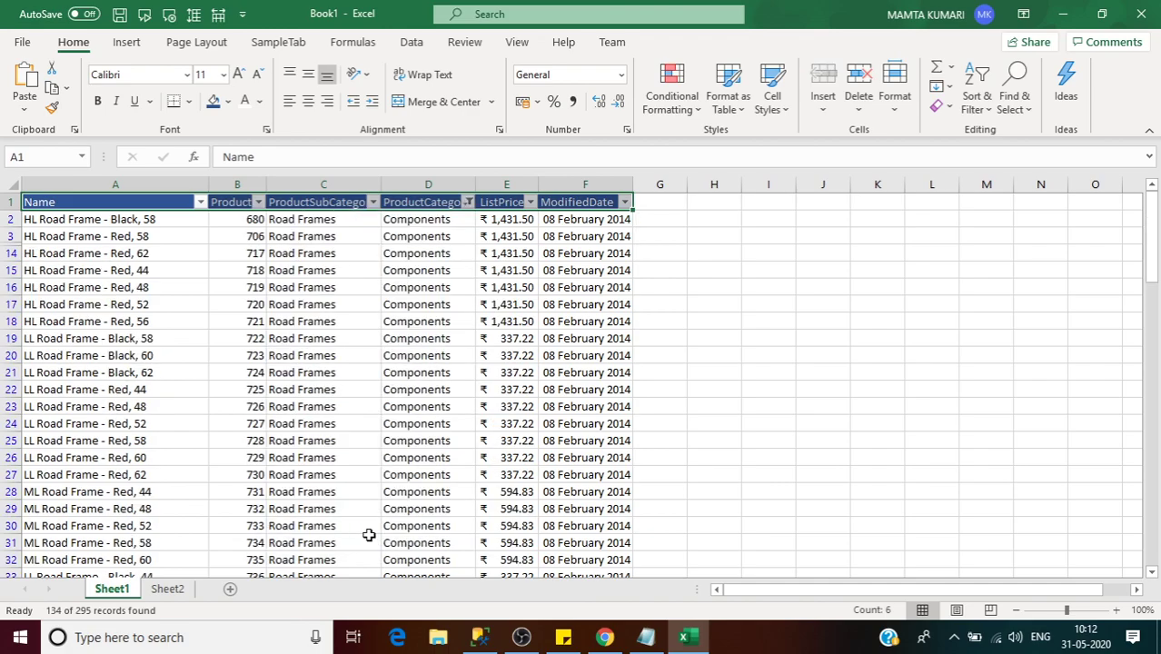
# - Select all filtered names from A2 down to the last row to check how many Components products there are
pyautogui.click(176, 225)
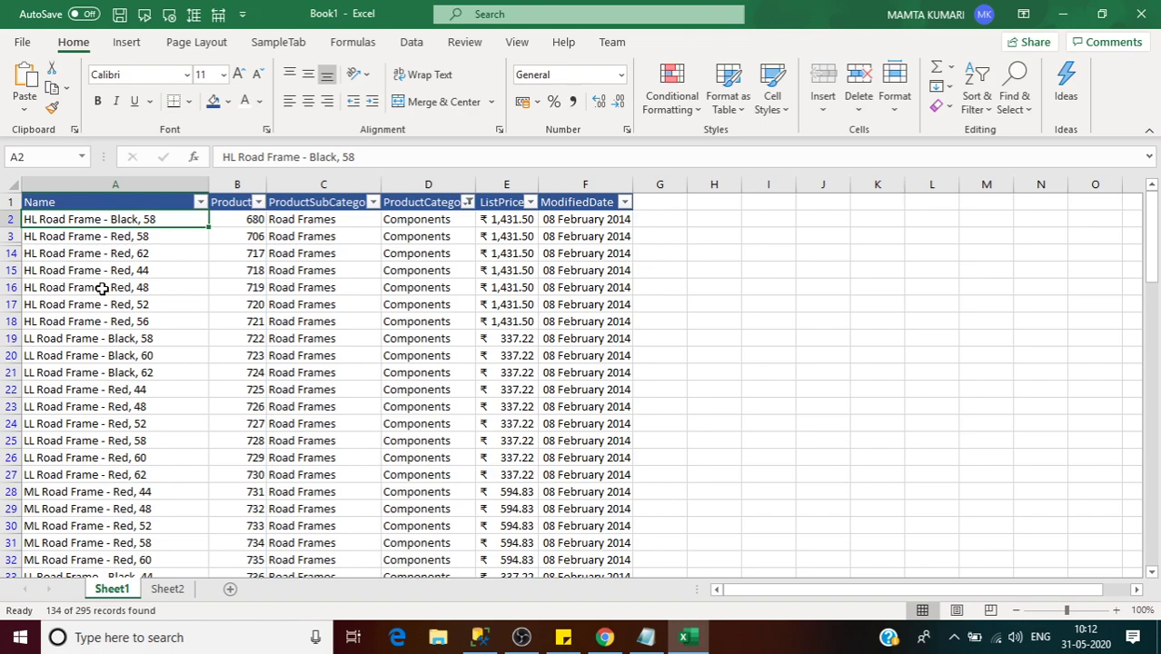
pyautogui.hotkey('ctrl', 'shift', 'Down')
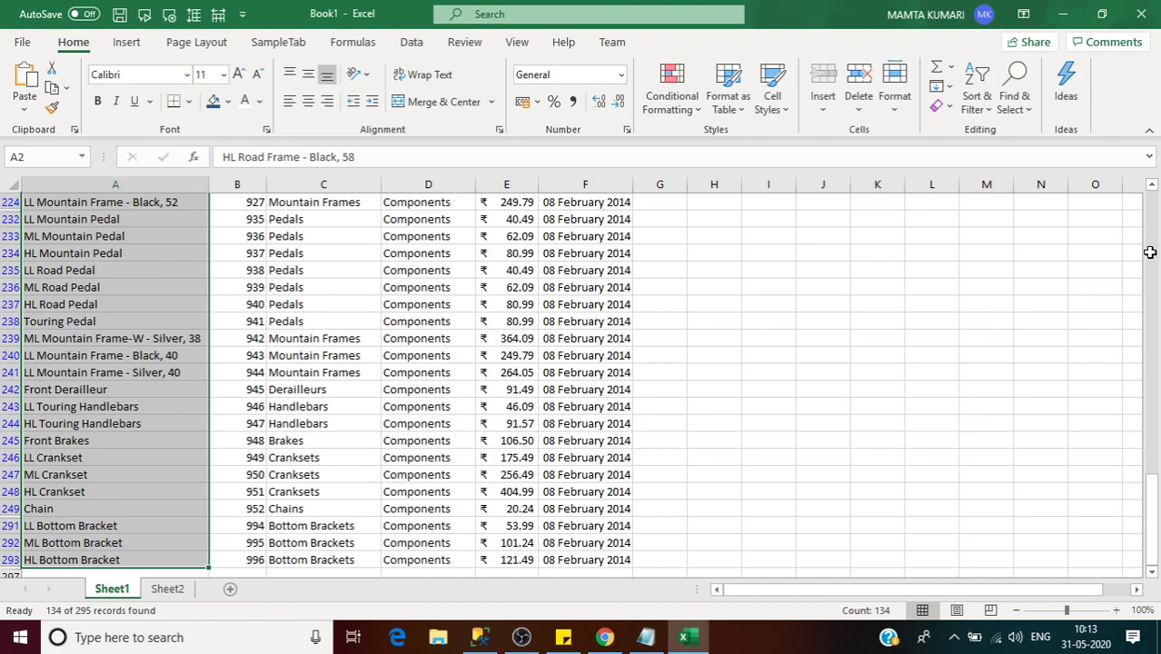
pyautogui.hotkey('ctrl', 'q')
pyautogui.scroll(4, 1151, 259)
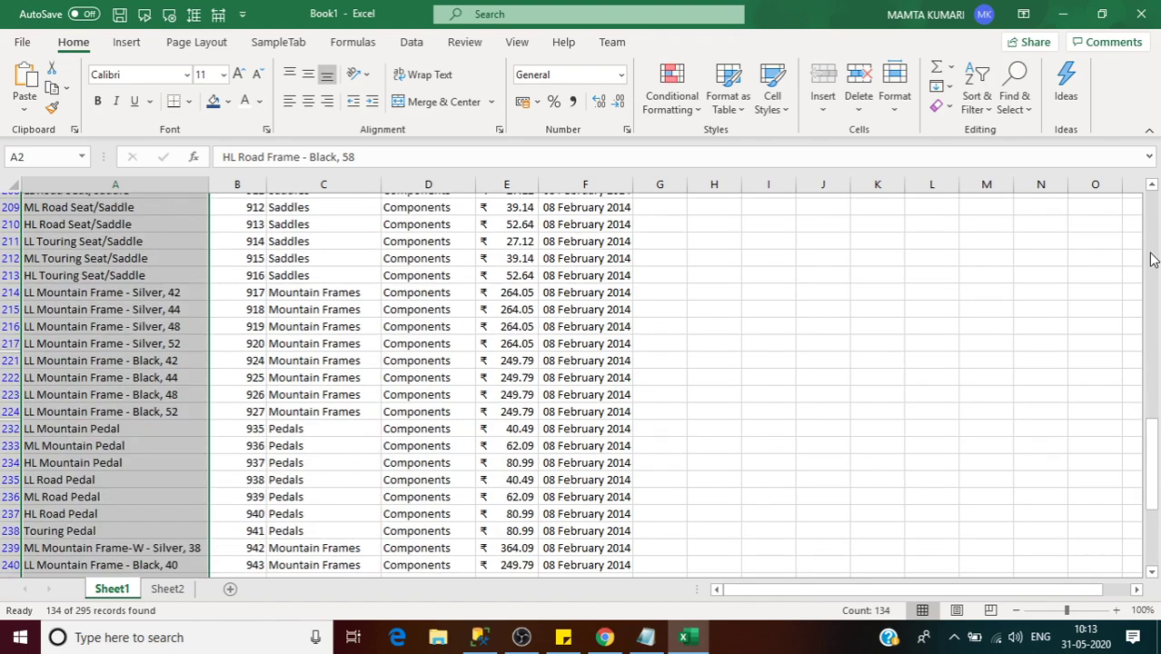
pyautogui.scroll(20, 1151, 259)
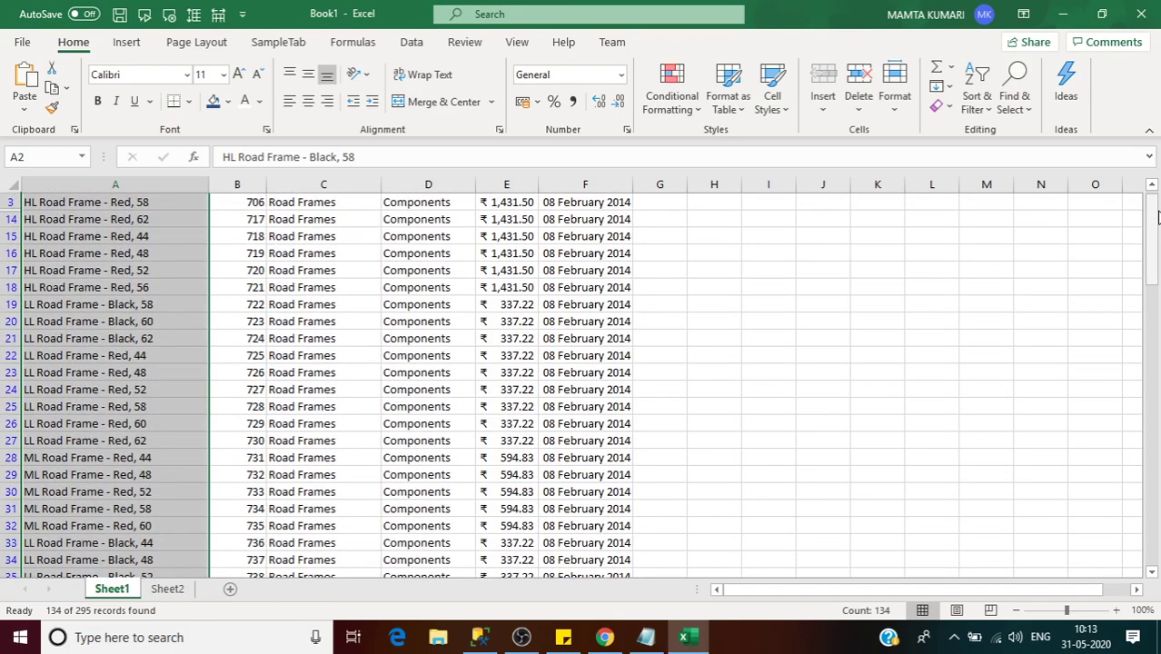
pyautogui.scroll(2, 1151, 190)
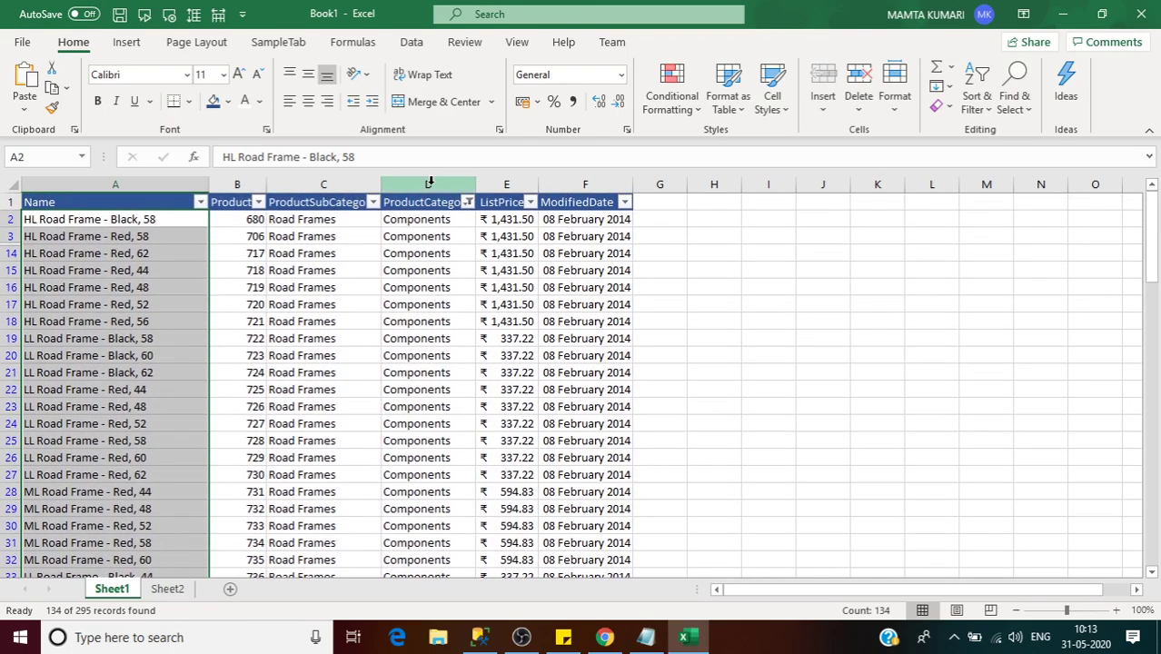
pyautogui.click(142, 218)
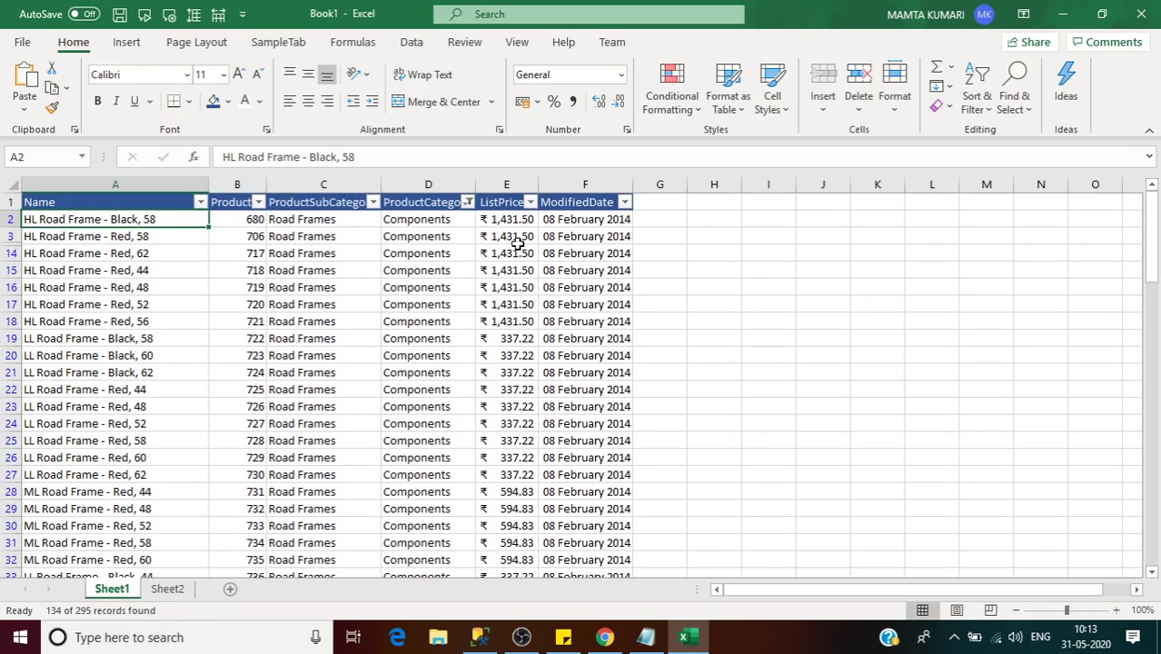
# - Change the ProductCategory filter to show only Bikes instead of Components
pyautogui.click(467, 201)
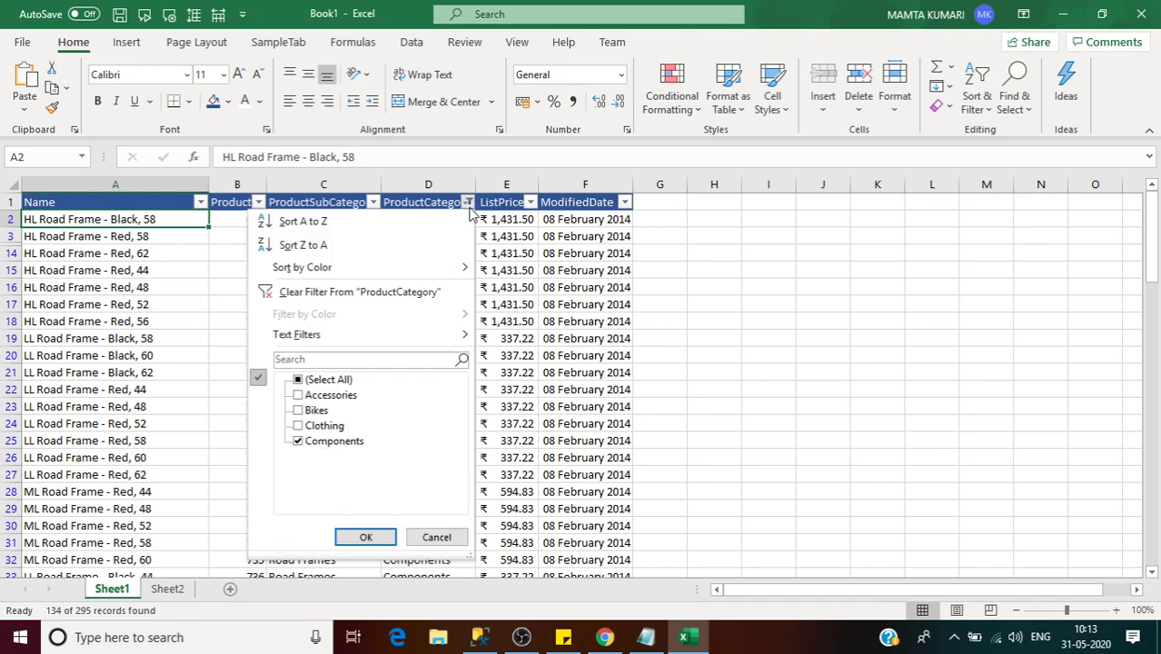
pyautogui.click(298, 410)
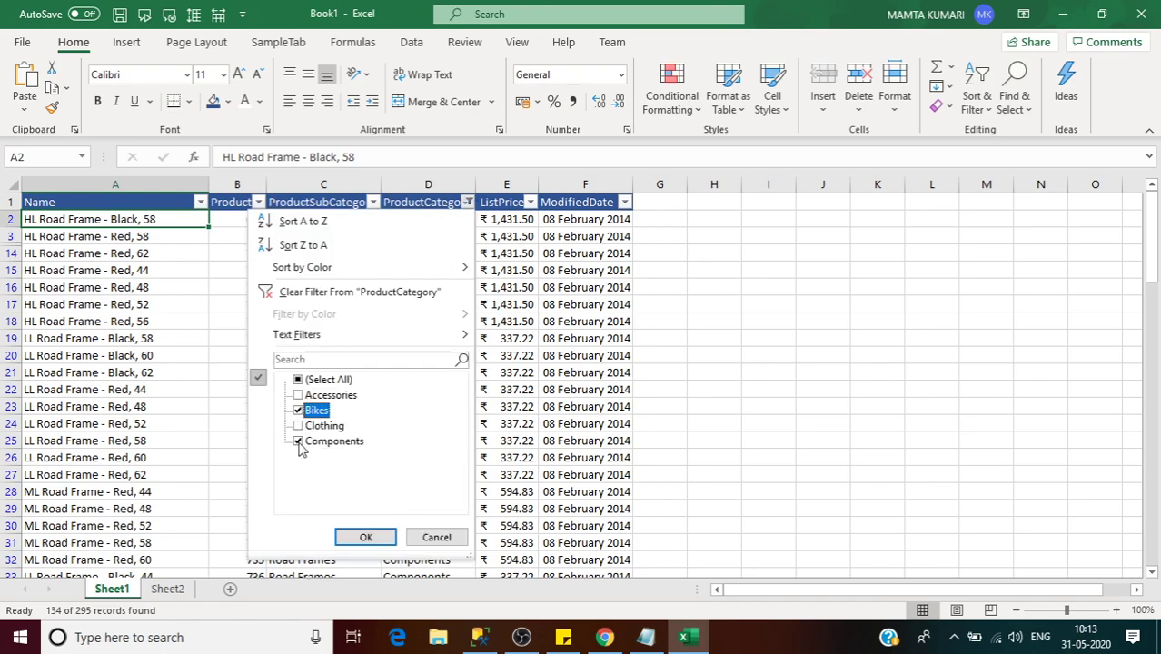
pyautogui.click(298, 442)
pyautogui.click(365, 537)
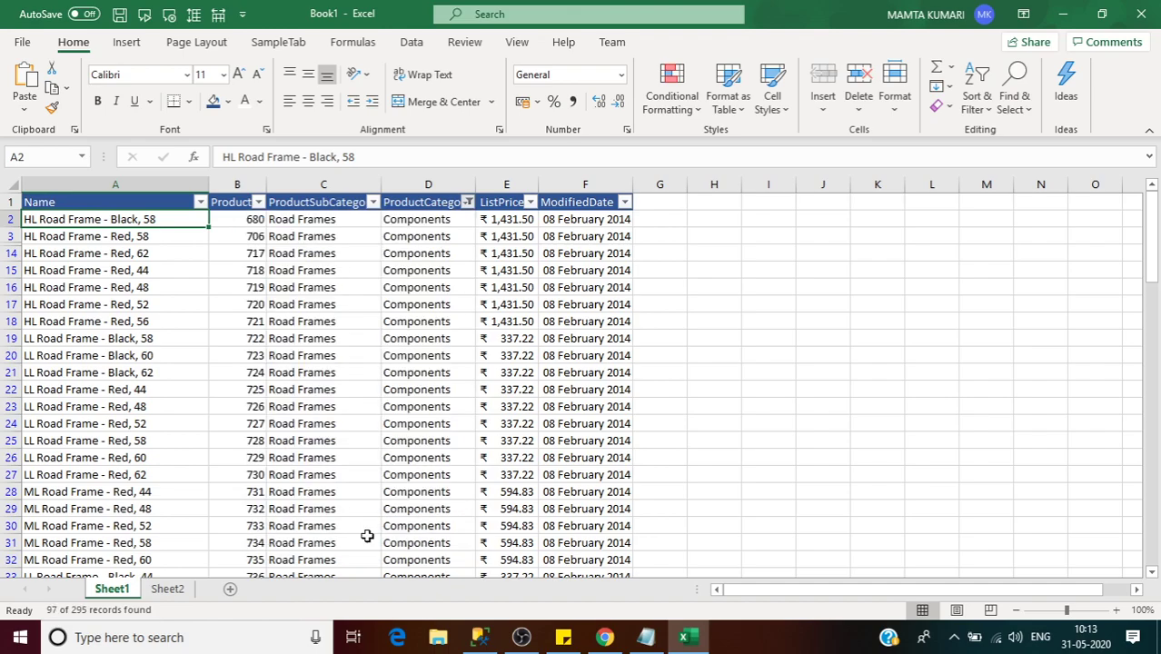
pyautogui.scroll(-11, 367, 536)
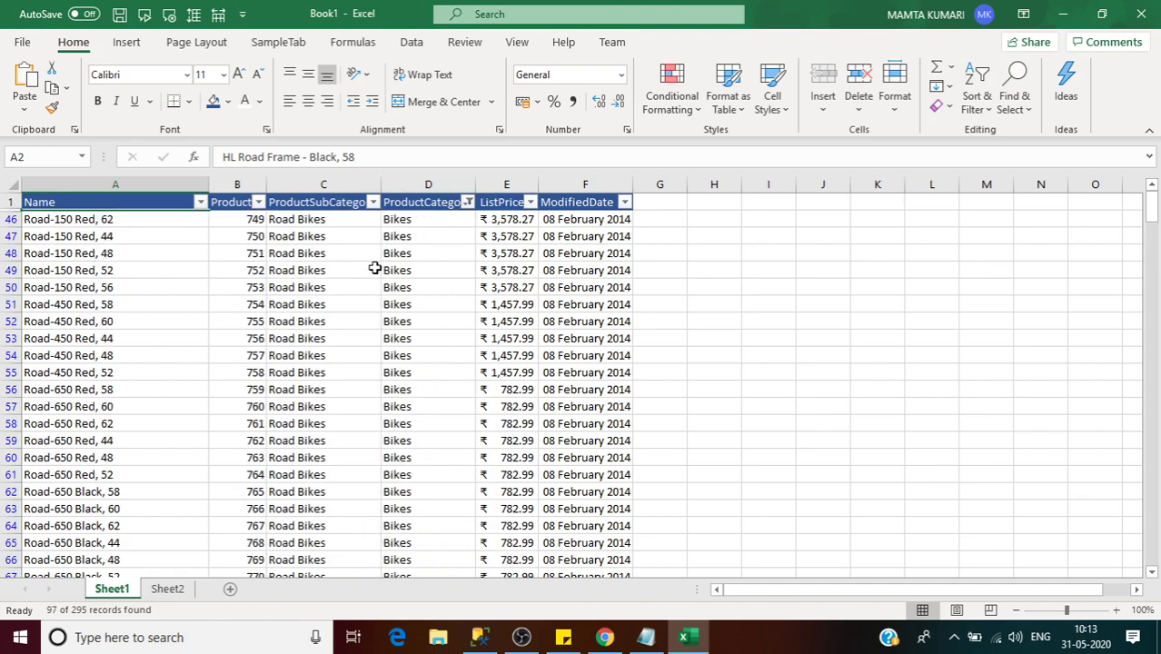
# - Filter the ProductSubCategory column to Road Bikes only and select all remaining names from A46 down
pyautogui.click(373, 202)
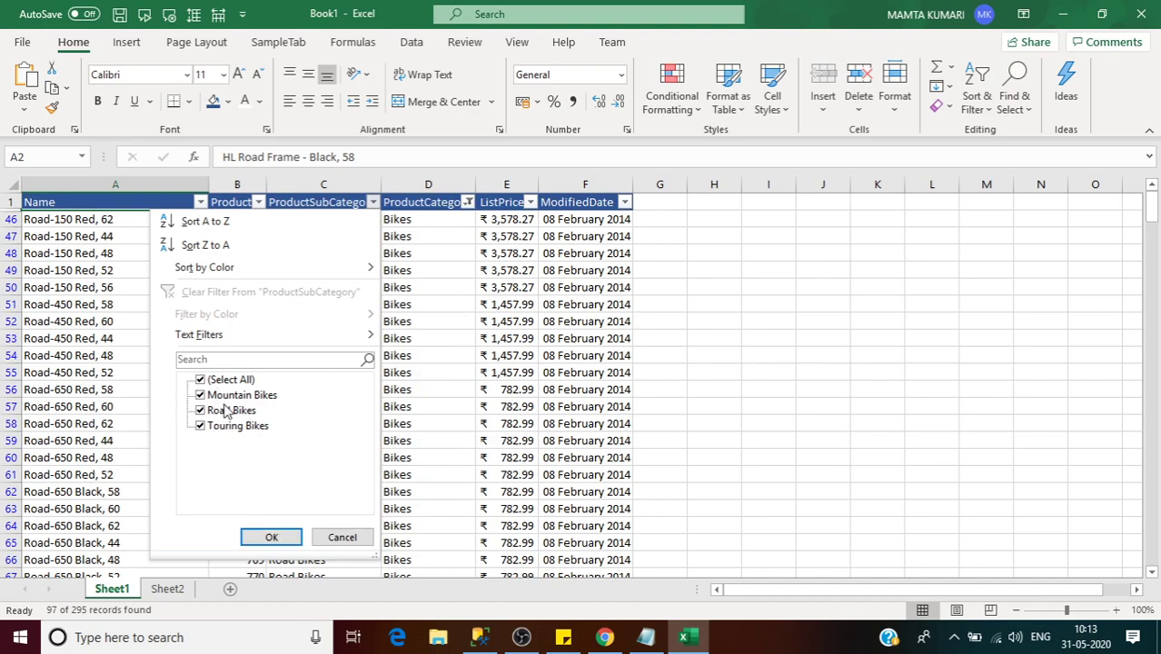
pyautogui.click(201, 382)
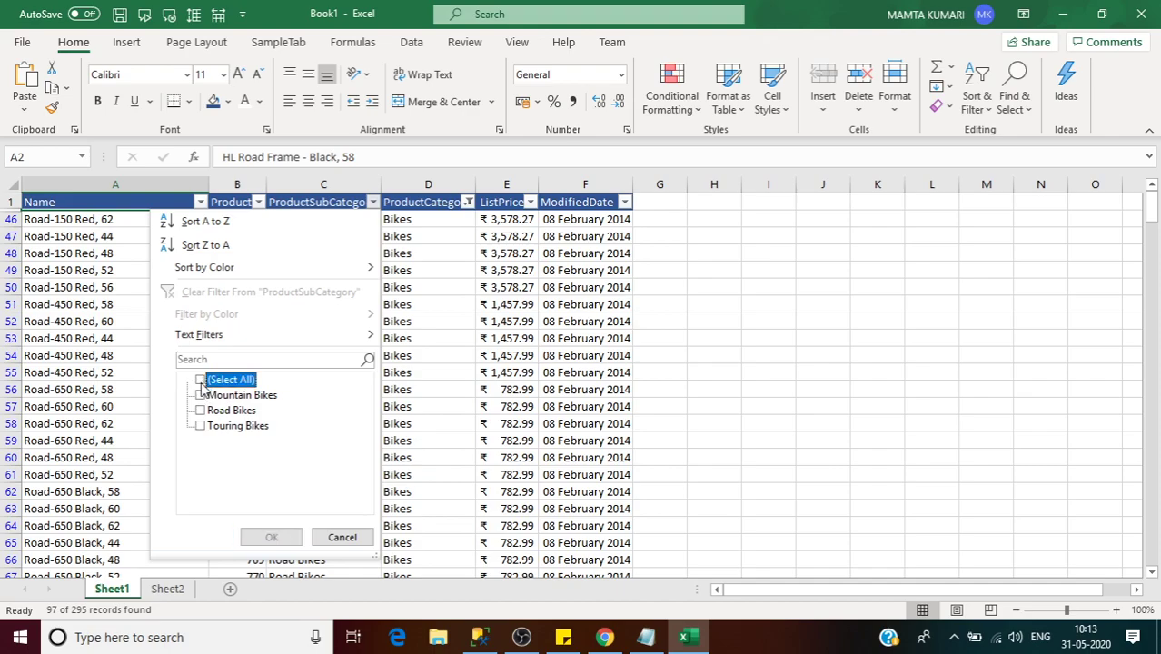
pyautogui.click(200, 411)
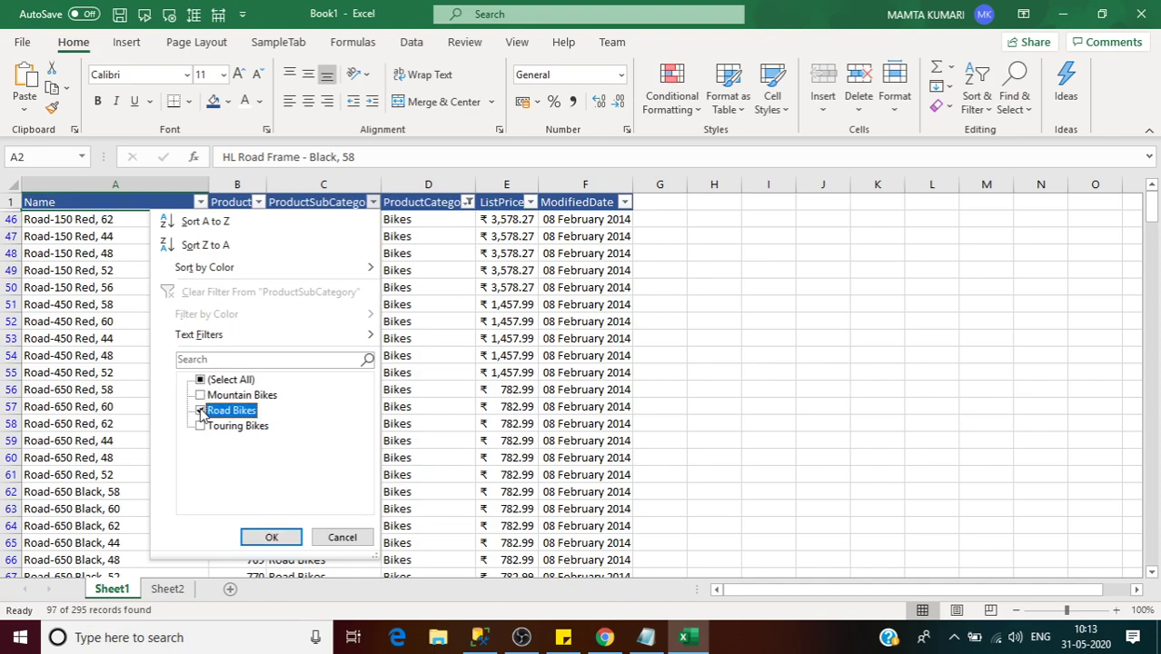
pyautogui.click(272, 538)
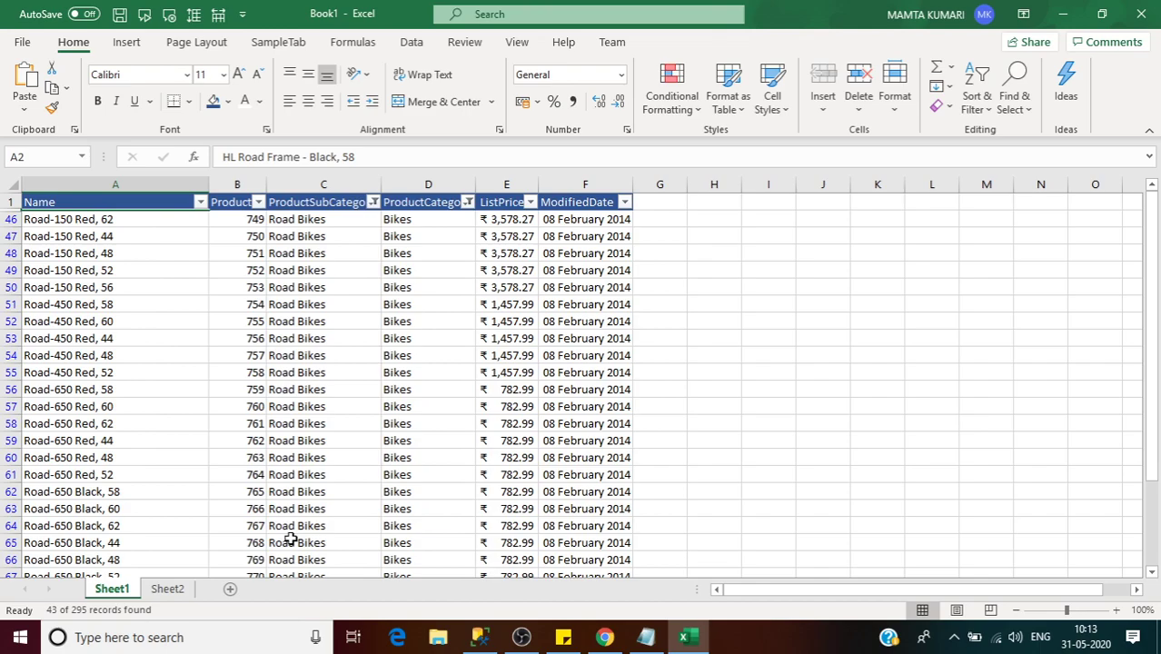
pyautogui.click(127, 225)
pyautogui.hotkey('ctrl', 'shift', 'Down')
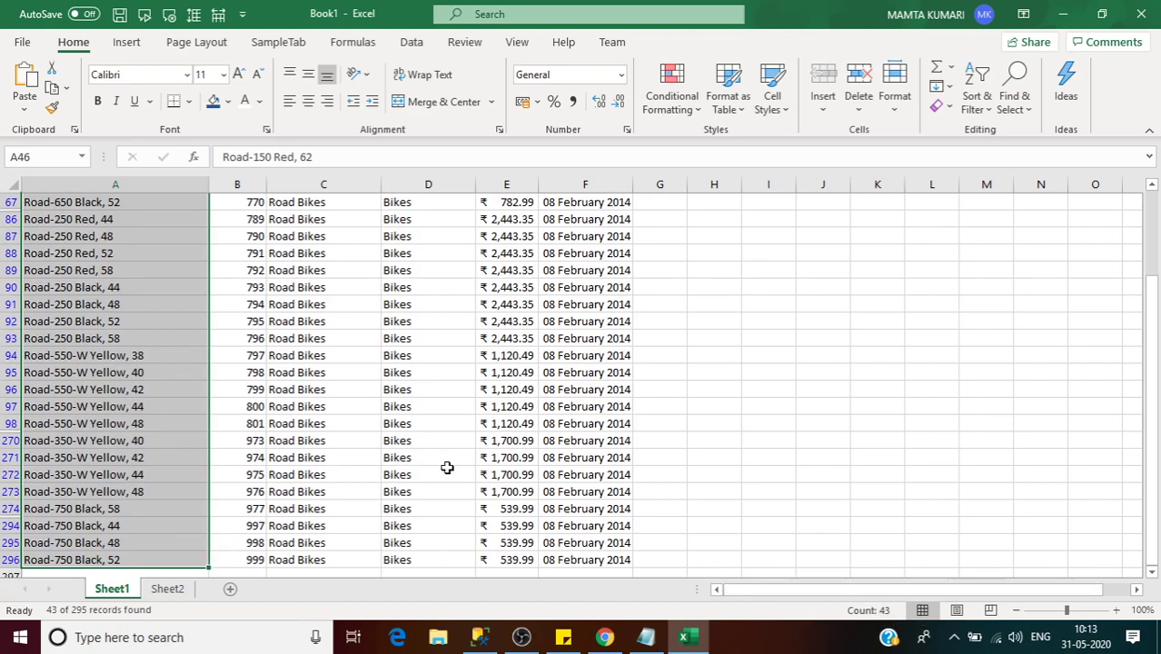
# - Review the filter options of the ProductSubCategory and ProductID columns, leaving both without changes
pyautogui.click(1157, 224)
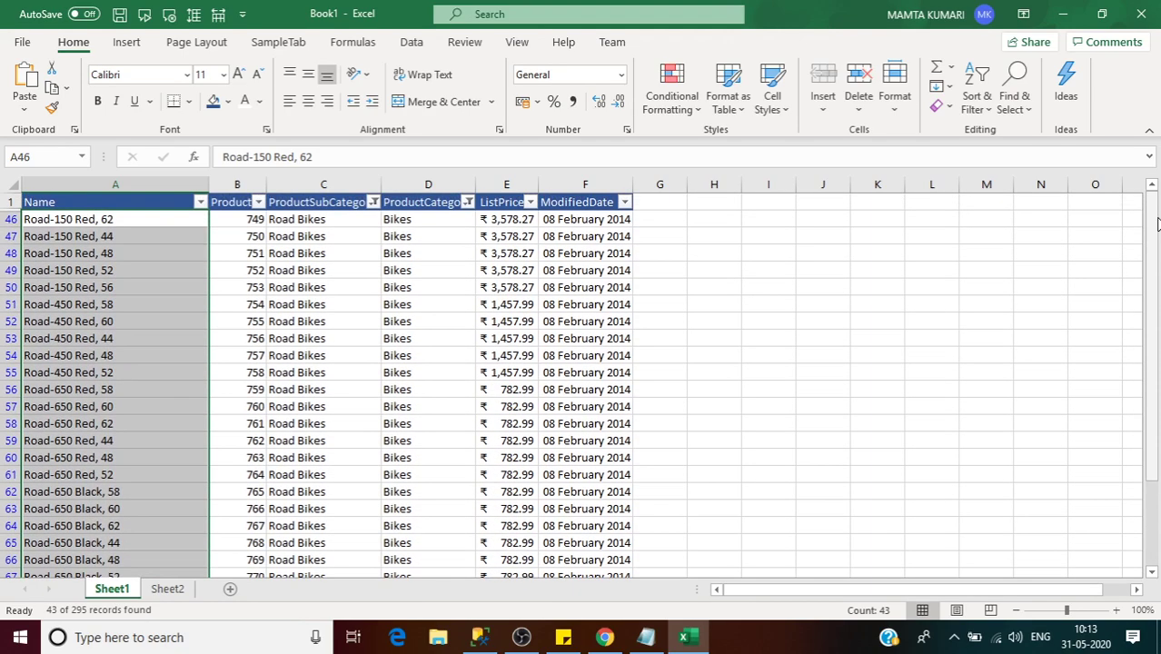
pyautogui.click(315, 249)
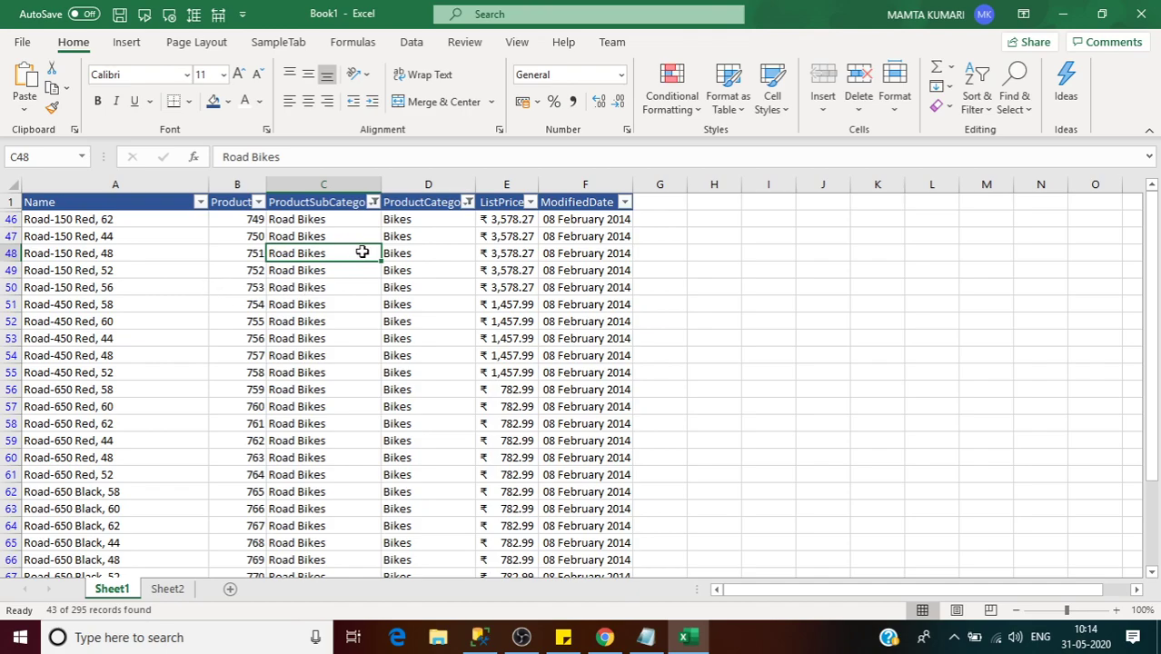
pyautogui.click(374, 202)
pyautogui.moveTo(277, 338)
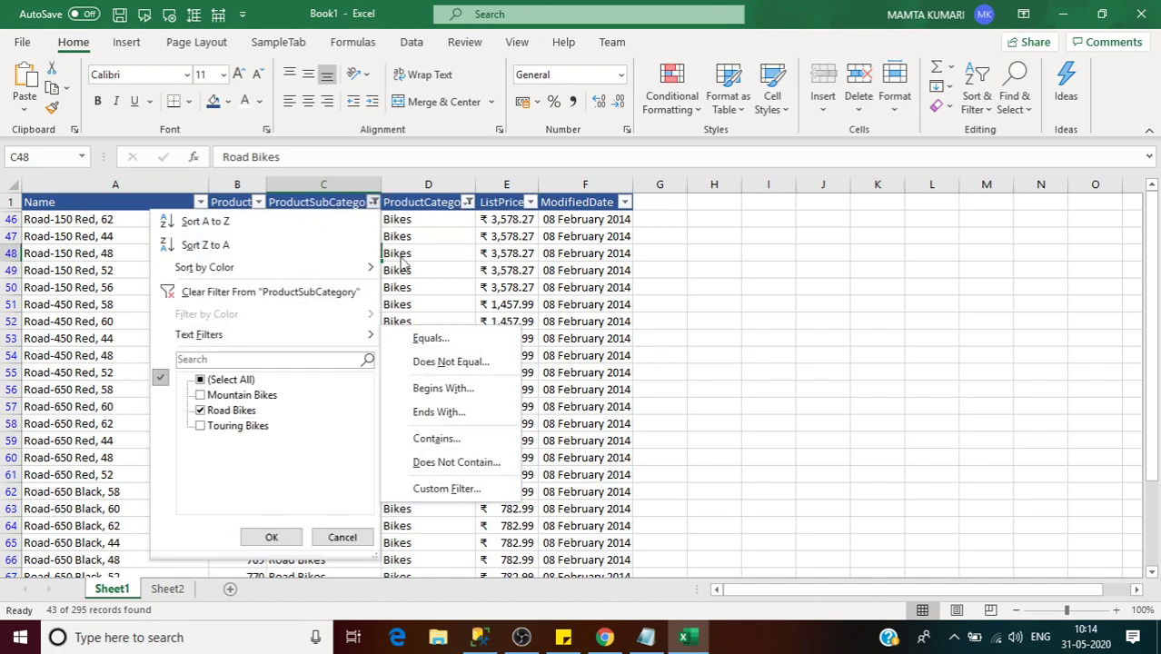
pyautogui.click(971, 370)
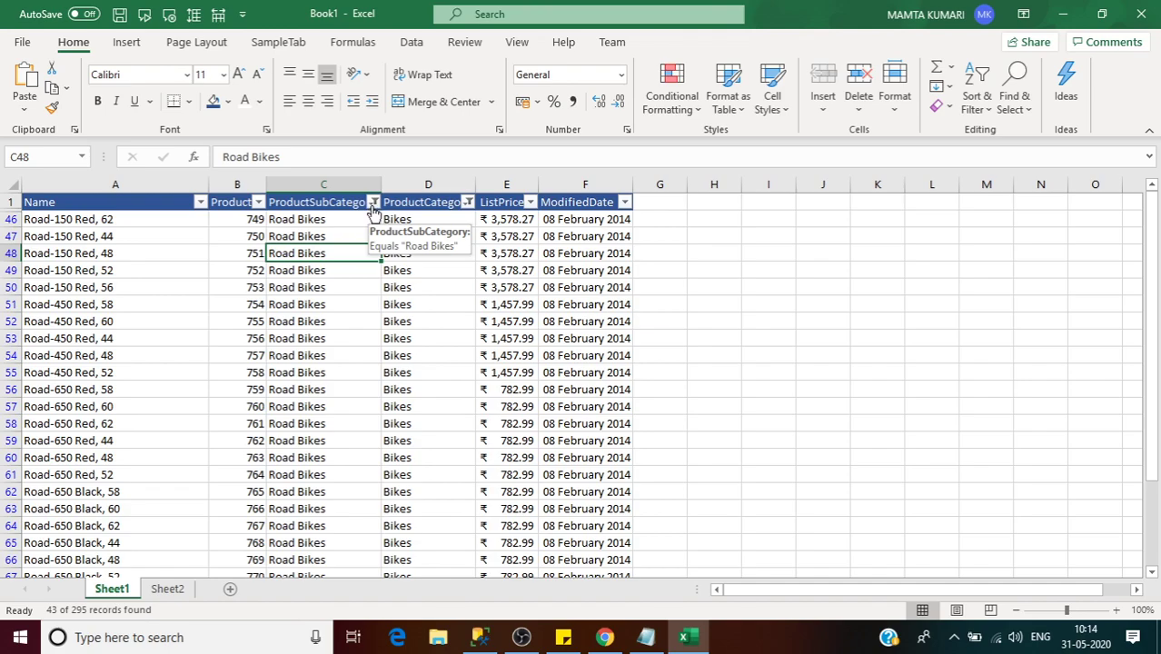
pyautogui.click(258, 202)
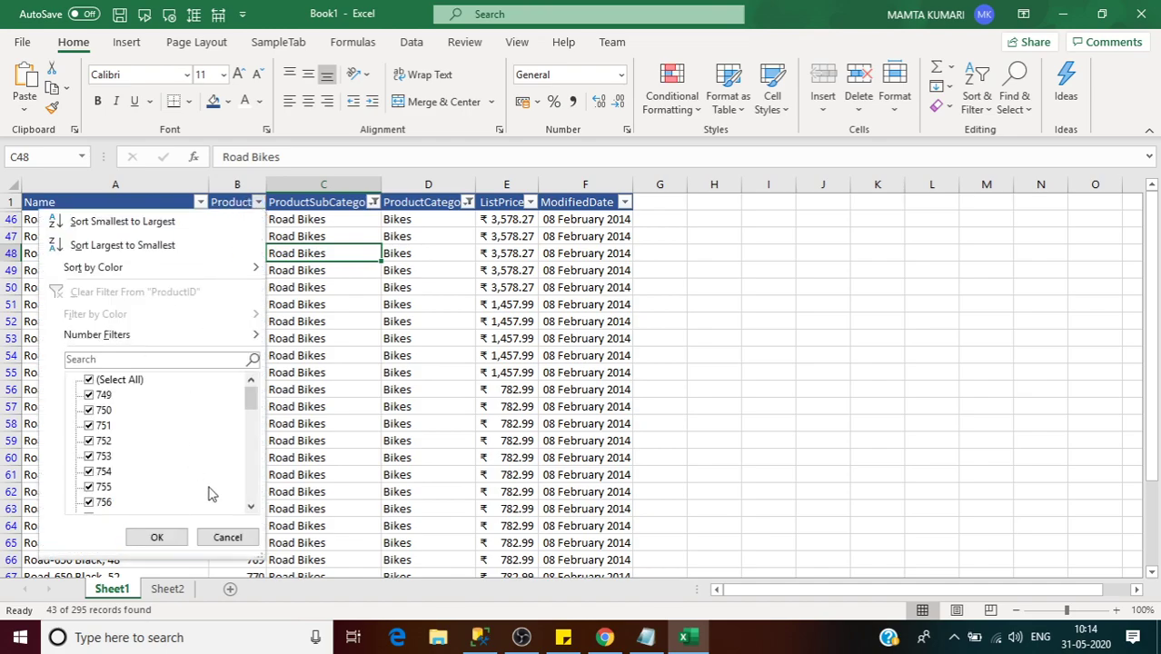
pyautogui.click(228, 537)
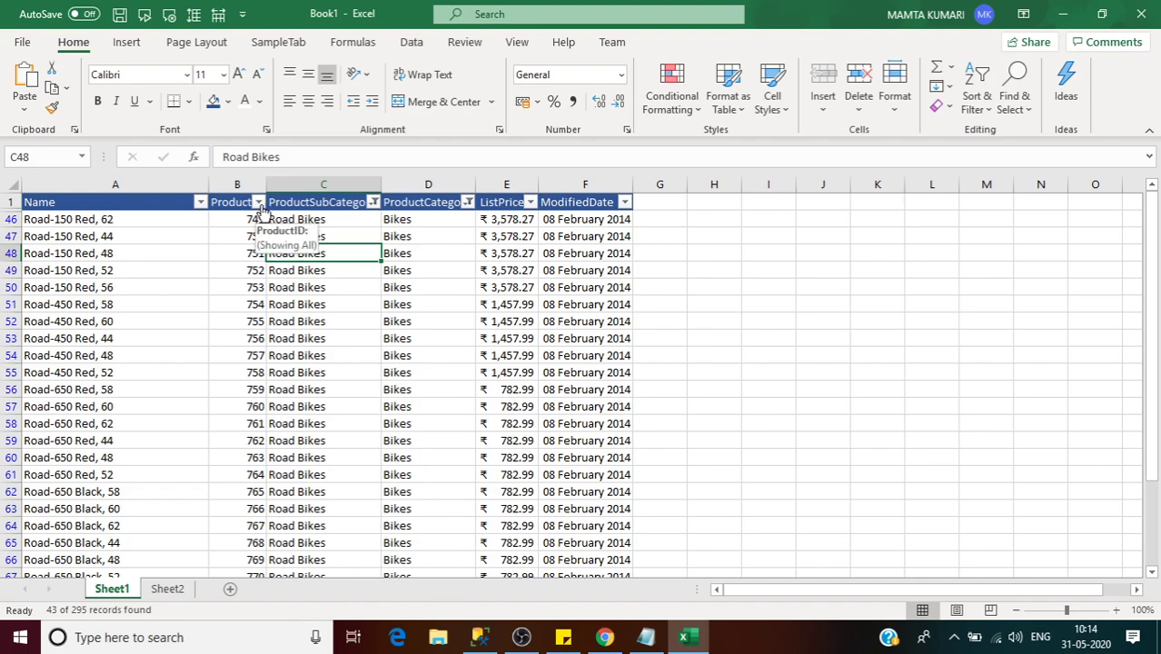
# - Clear the filters from the ProductCategory and ProductSubCategory columns so that all products are listed again
pyautogui.click(465, 207)
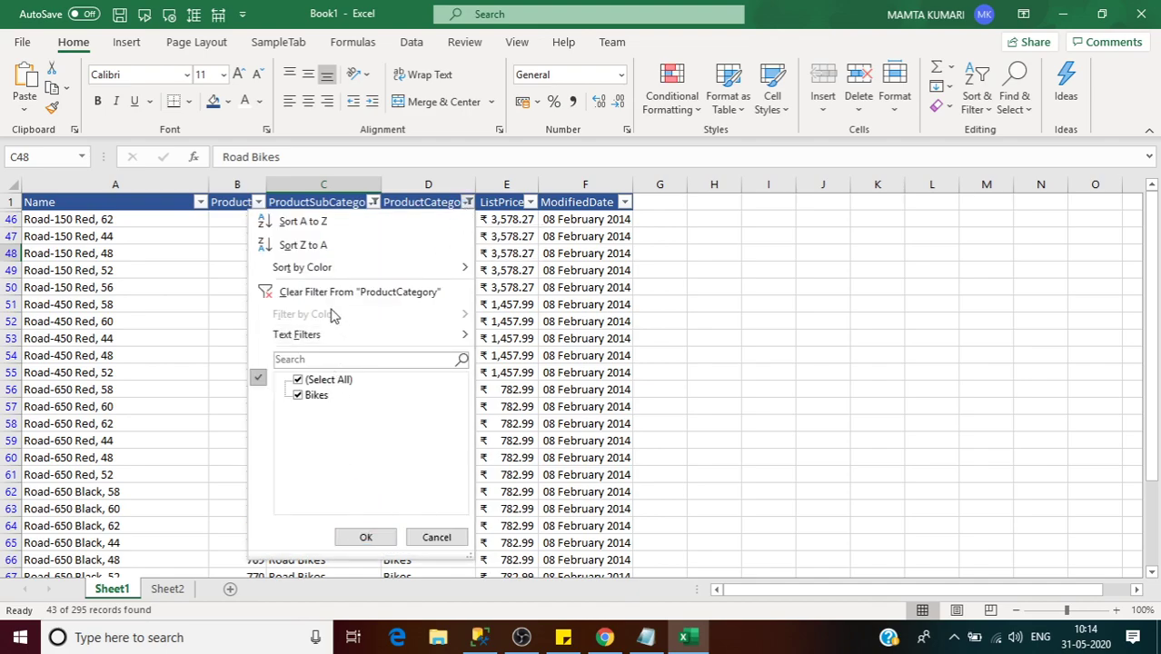
pyautogui.click(309, 294)
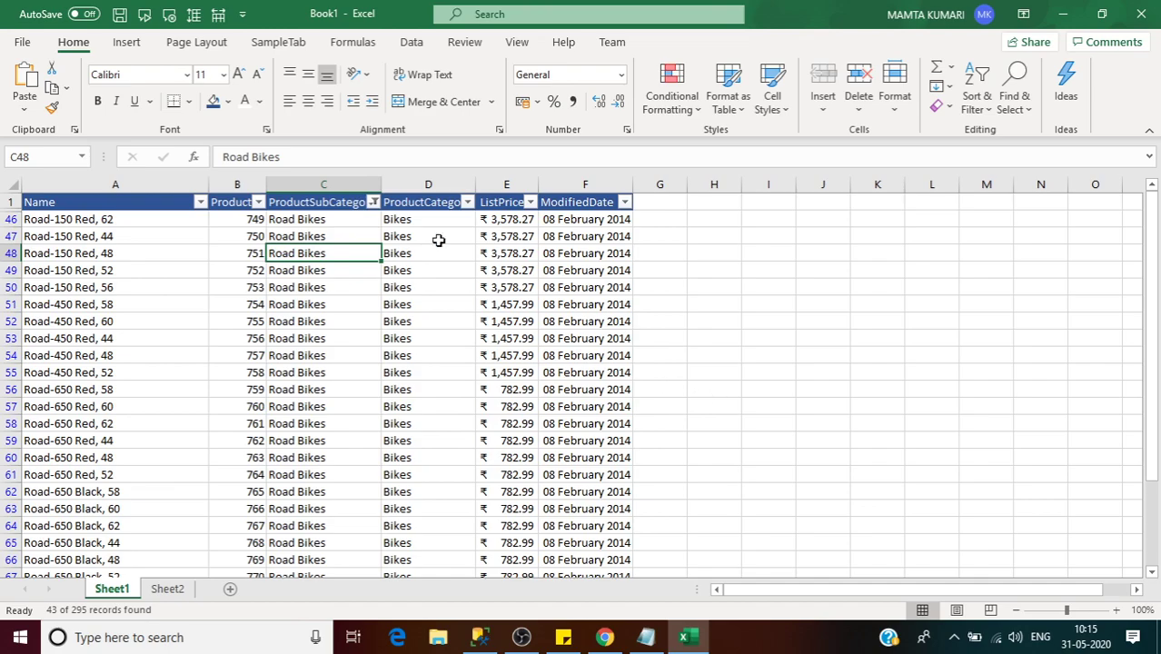
pyautogui.click(372, 202)
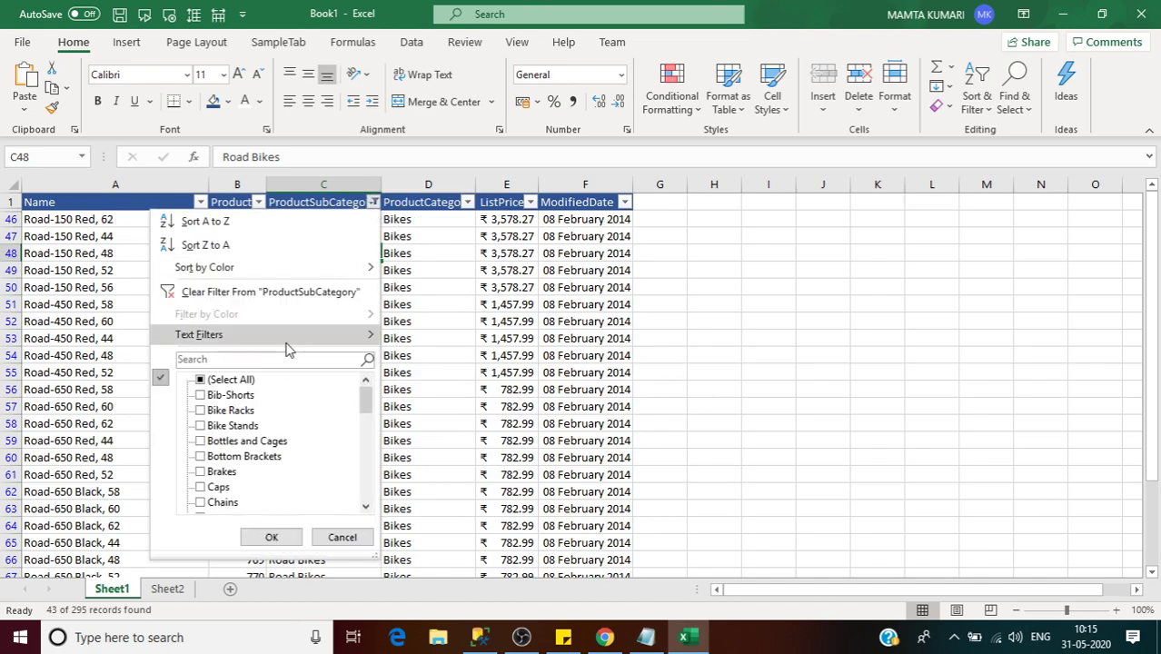
pyautogui.click(253, 292)
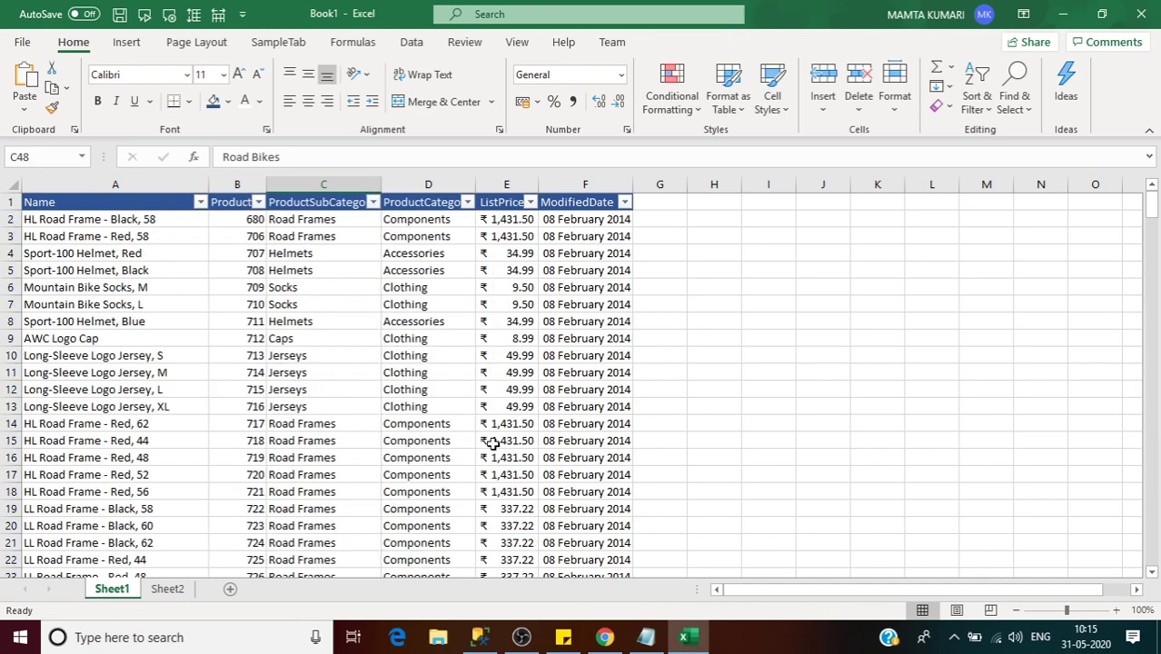
# - Select all names from A2 down to the last row to check the total product count, and return to A1
pyautogui.click(126, 223)
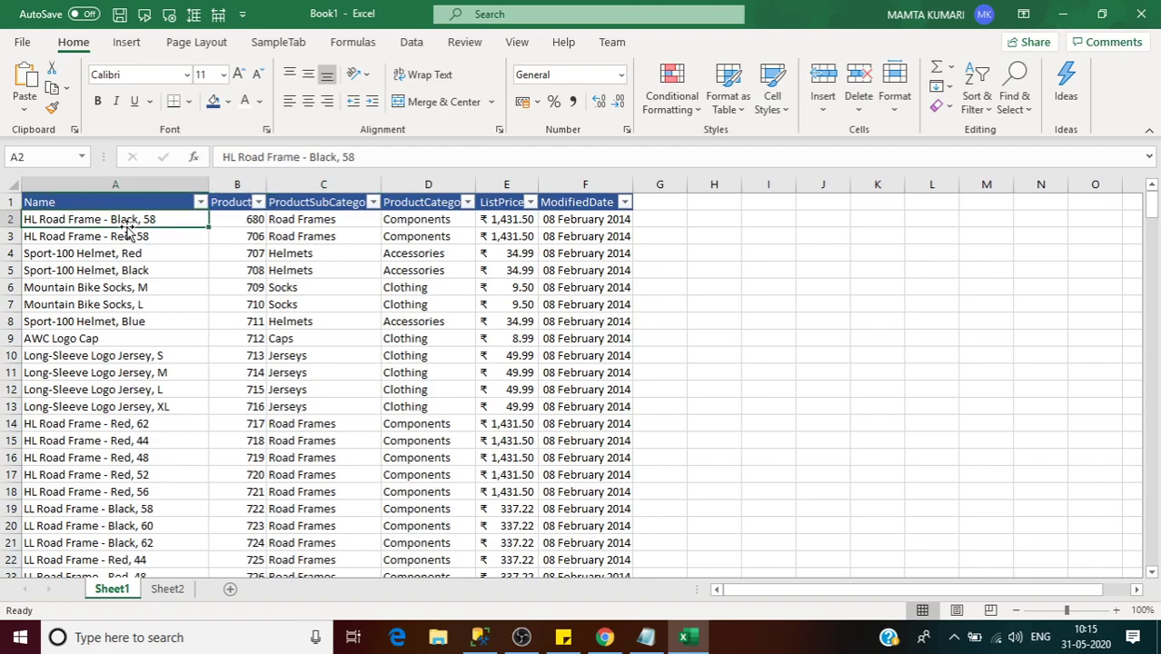
pyautogui.hotkey('ctrl', 'shift', 'Down')
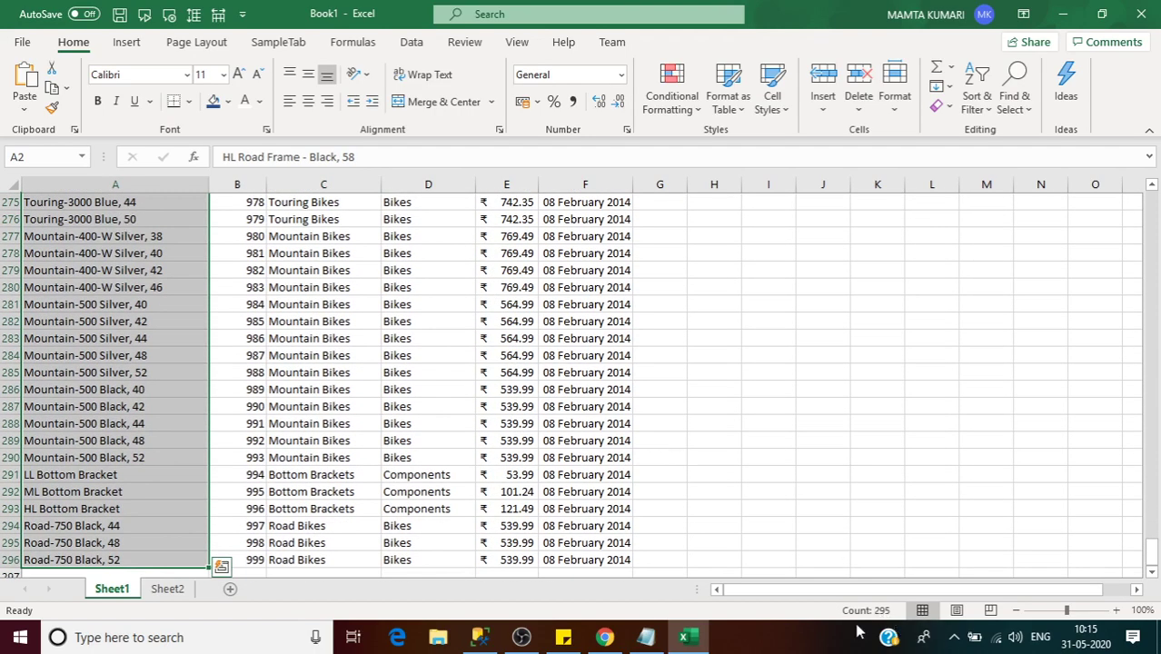
pyautogui.click(1006, 353)
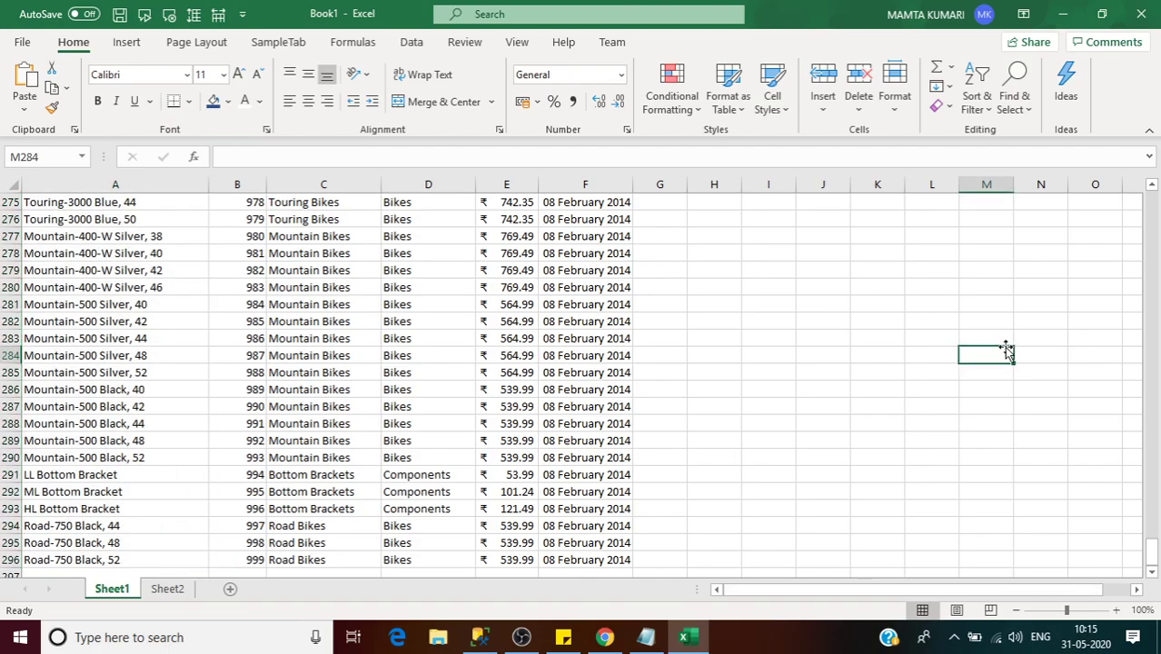
pyautogui.hotkey('ctrl', 'Home')
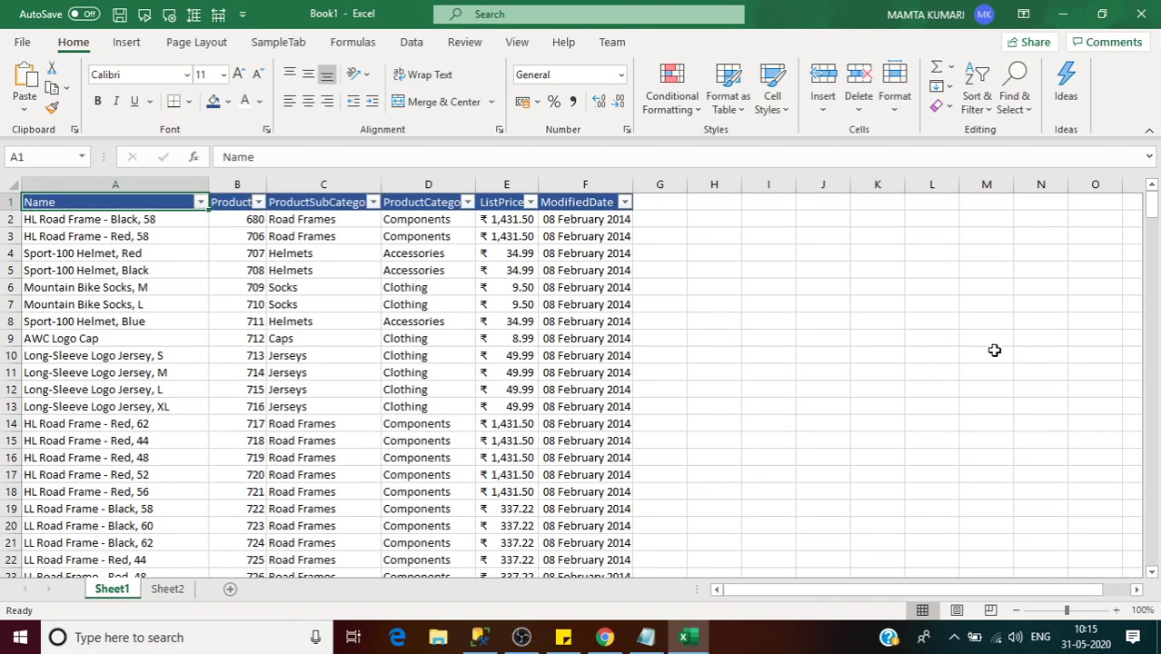
# - Create a PivotTable from the product data in Sheet1!$A$1:$F$296, placed on a new worksheet
pyautogui.click(350, 257)
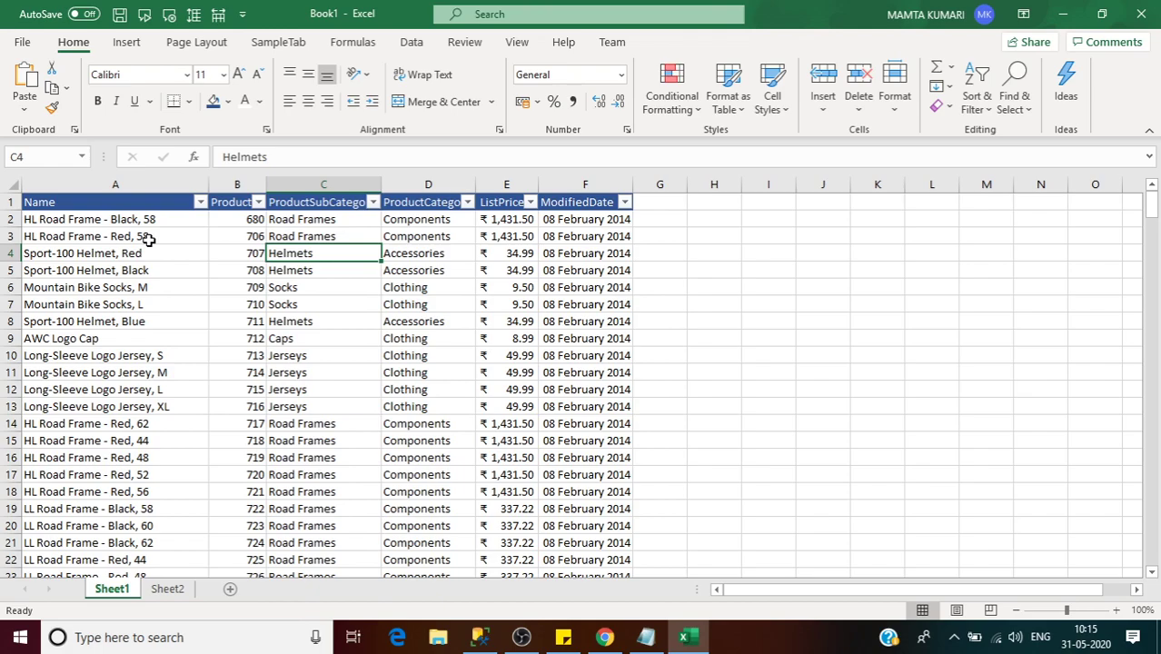
pyautogui.click(524, 304)
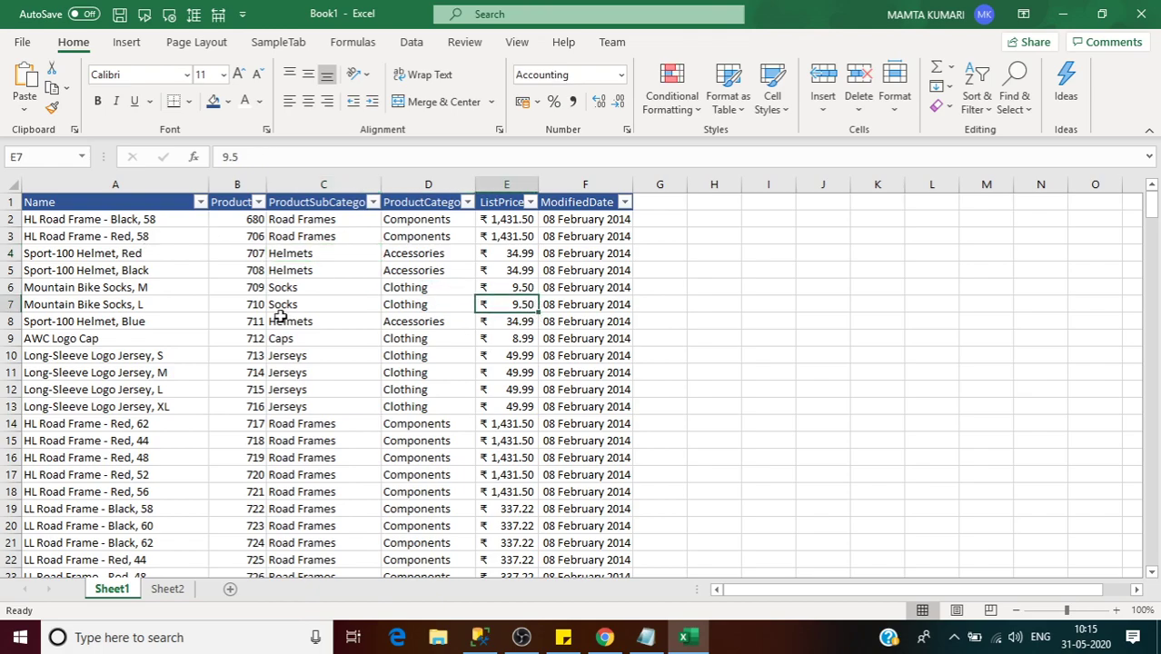
pyautogui.click(200, 289)
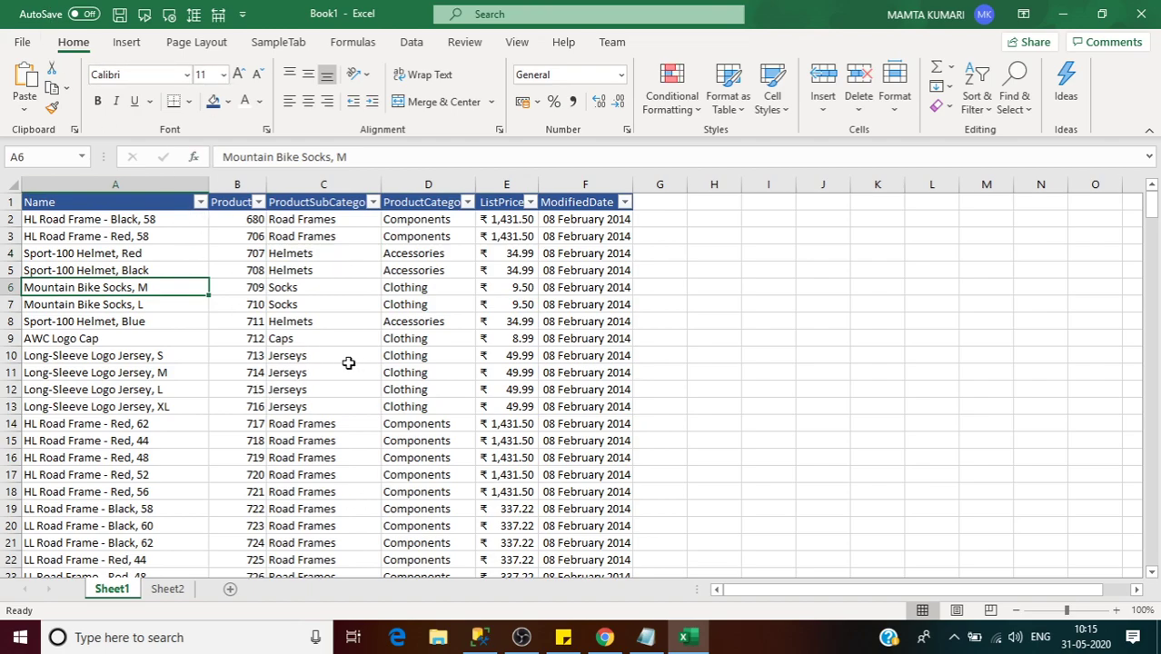
pyautogui.click(127, 43)
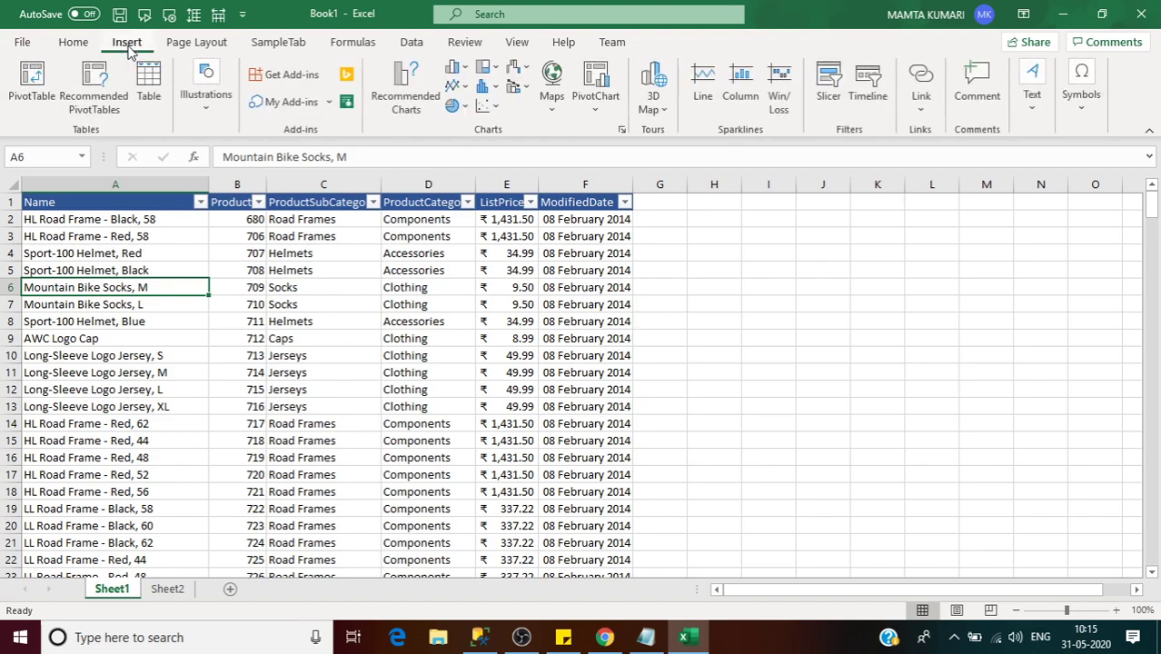
pyautogui.click(32, 86)
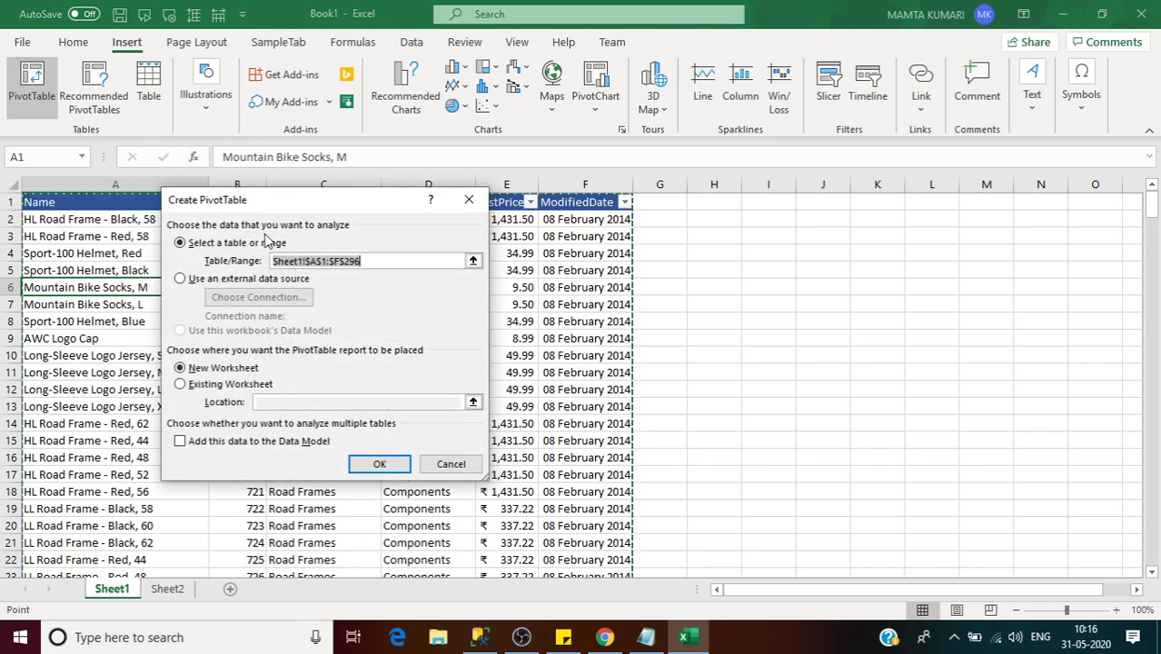
pyautogui.moveTo(341, 205); pyautogui.dragTo(862, 207)
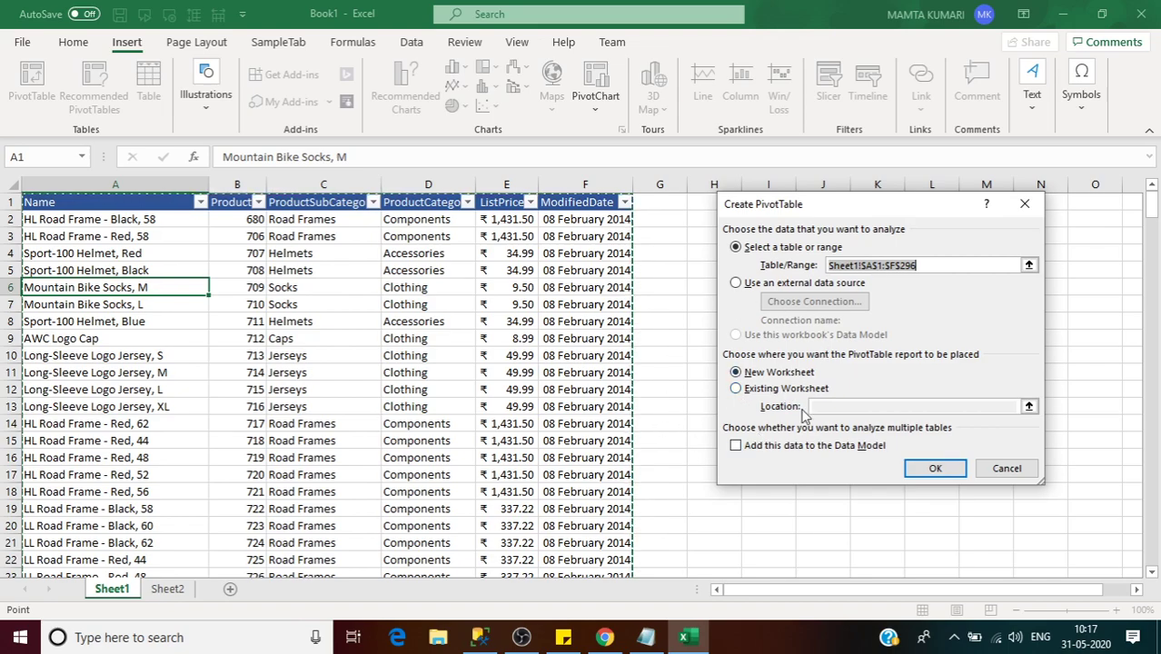
pyautogui.click(754, 392)
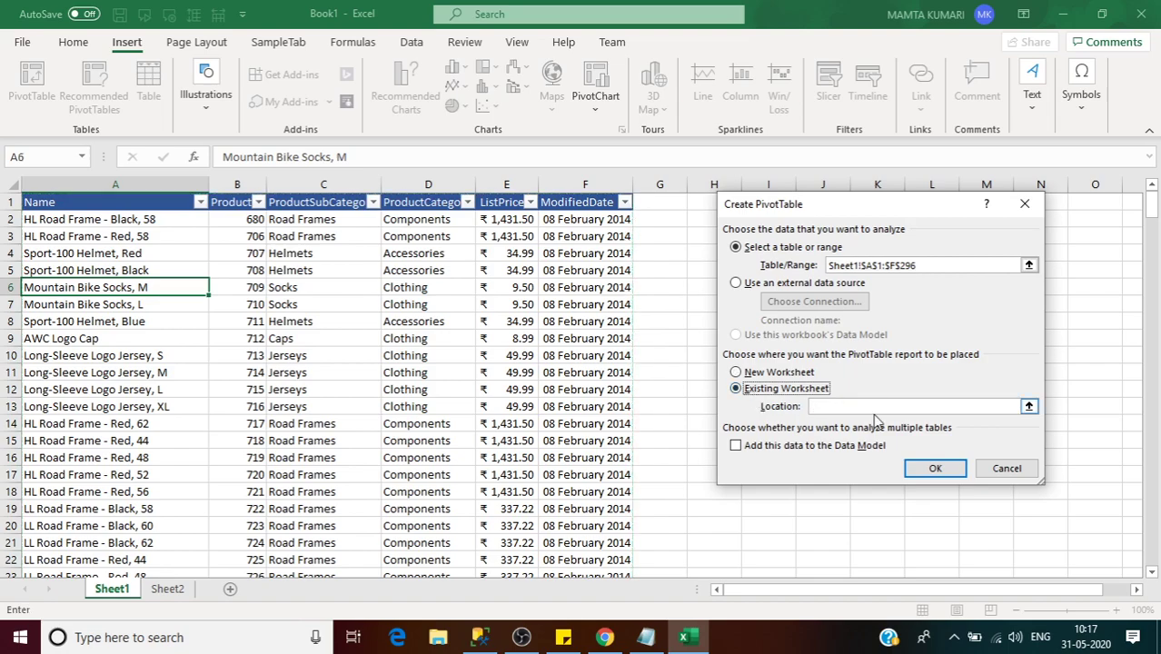
pyautogui.click(1091, 277)
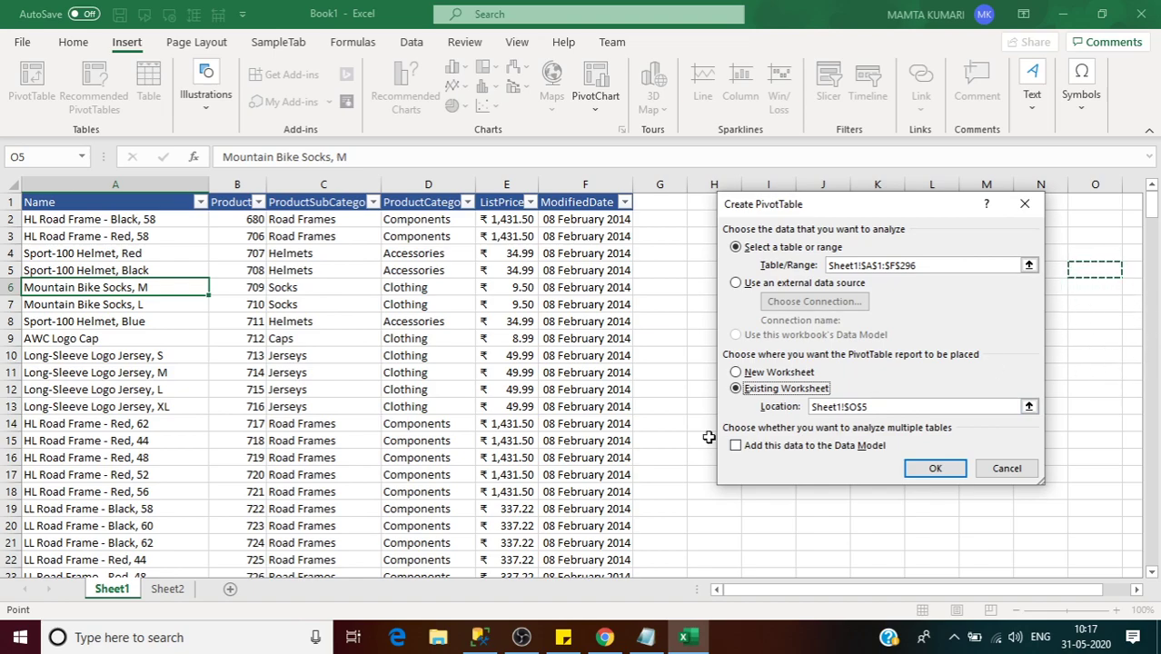
pyautogui.click(739, 372)
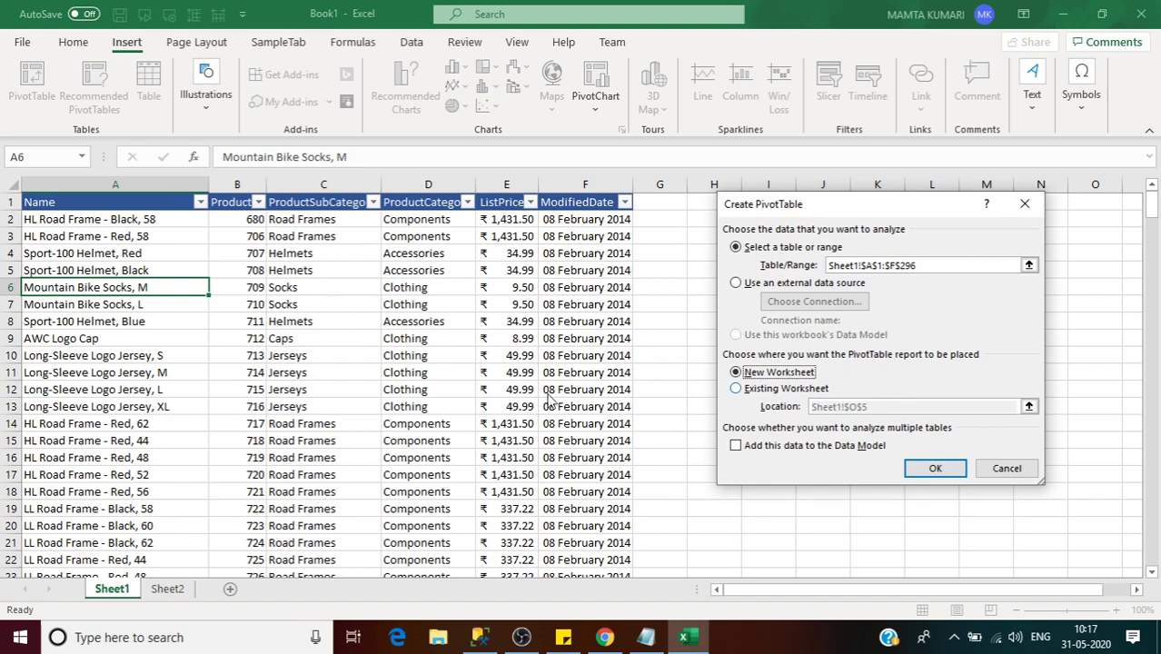
pyautogui.click(922, 471)
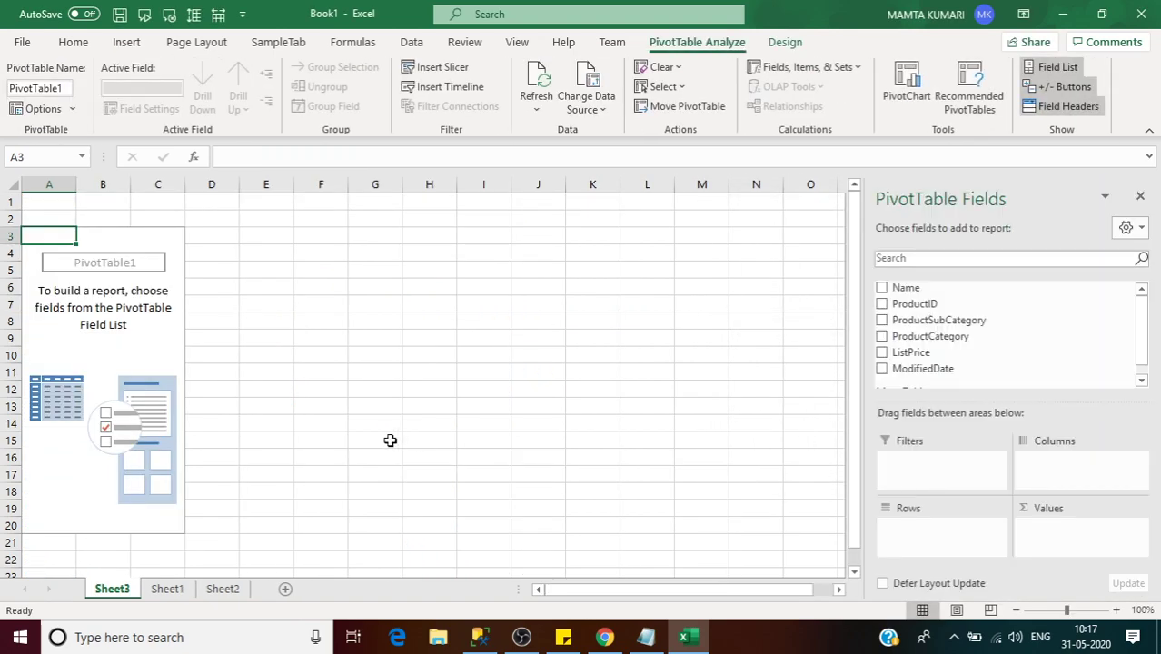
# - Compare the source table on Sheet1 with the available PivotTable fields on Sheet3
pyautogui.click(178, 588)
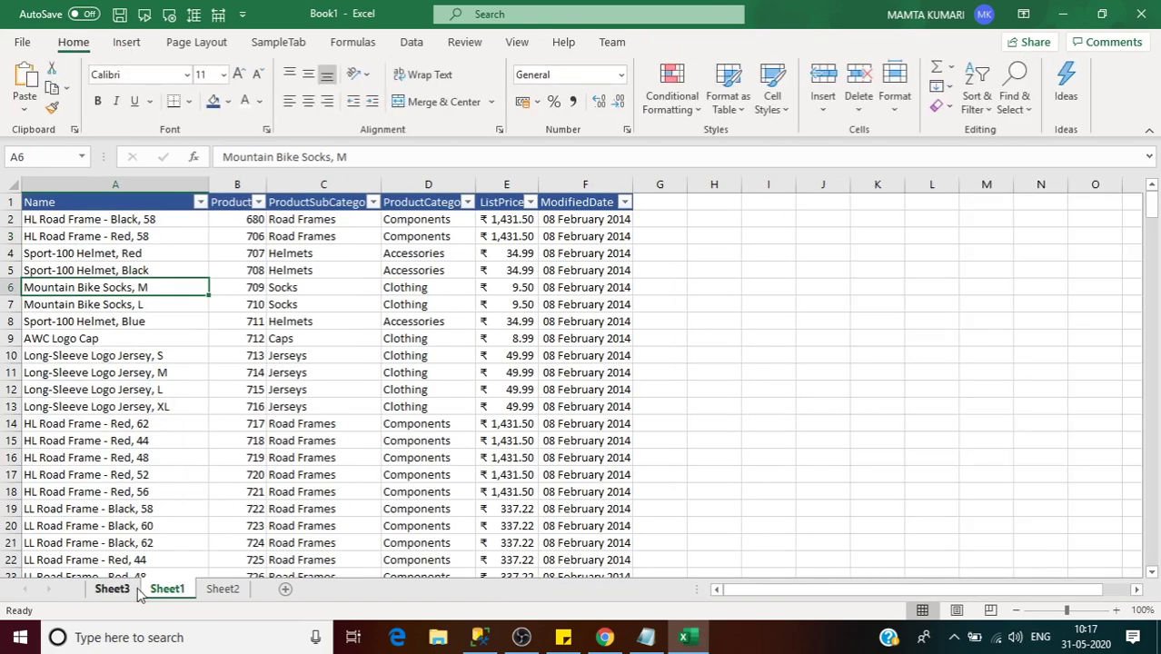
pyautogui.click(113, 589)
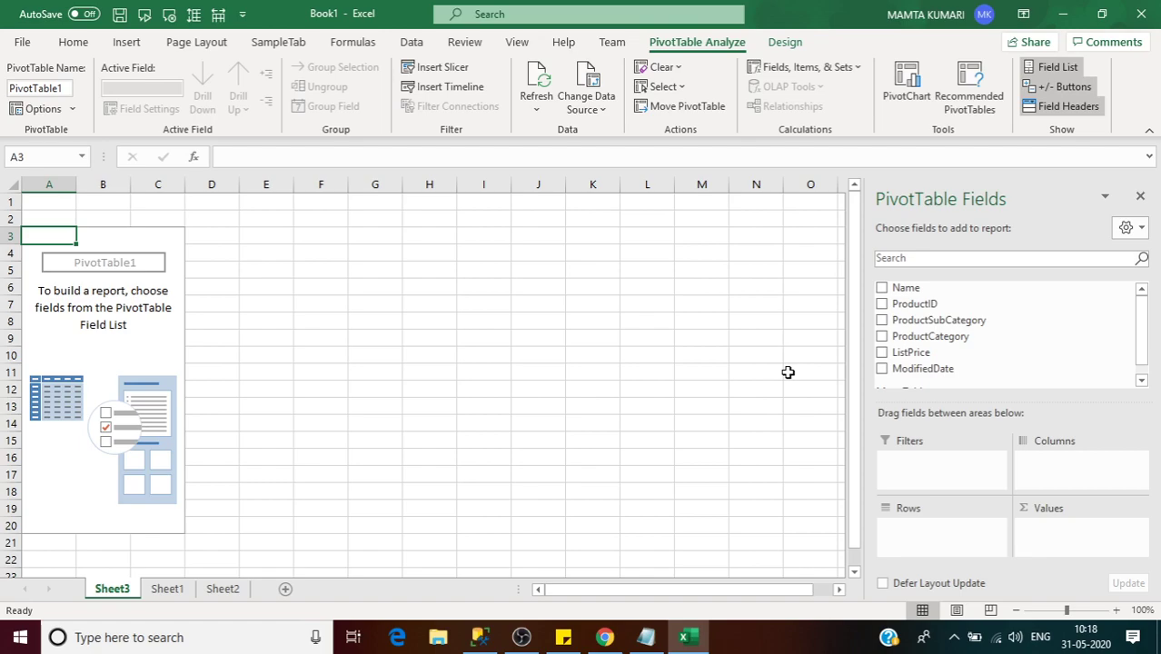
pyautogui.scroll(-1, 1142, 364)
pyautogui.scroll(1, 1141, 363)
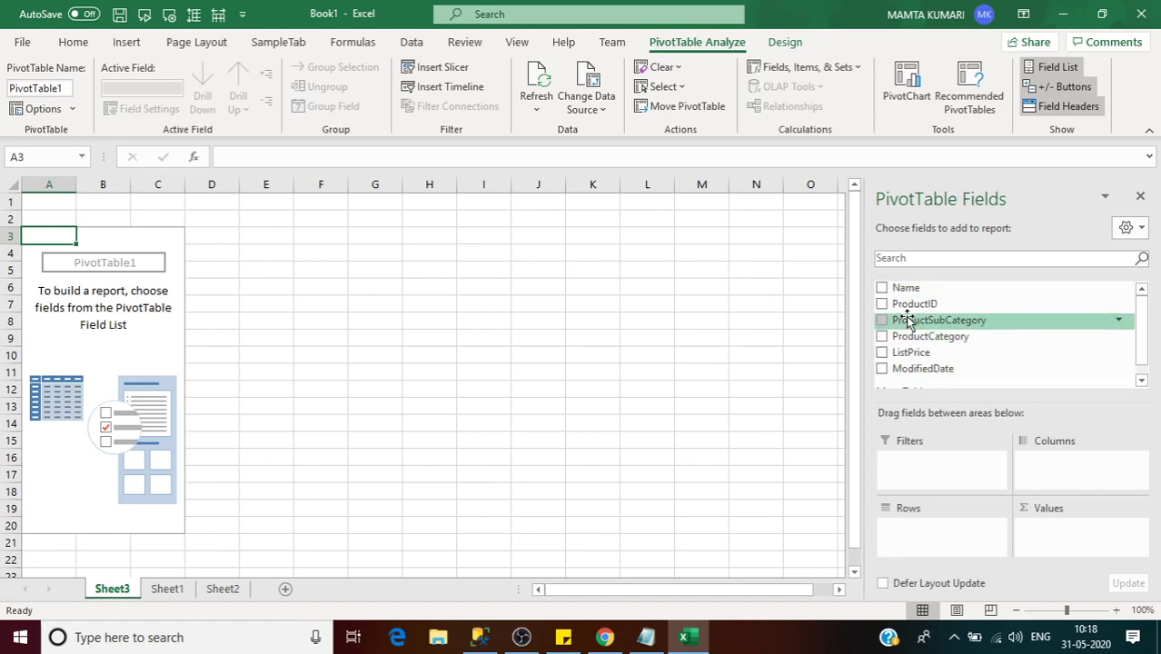
# - Widen the ProductID column on Sheet1 to fit its header, and check the column names against the PivotTable field list on Sheet3
pyautogui.click(177, 588)
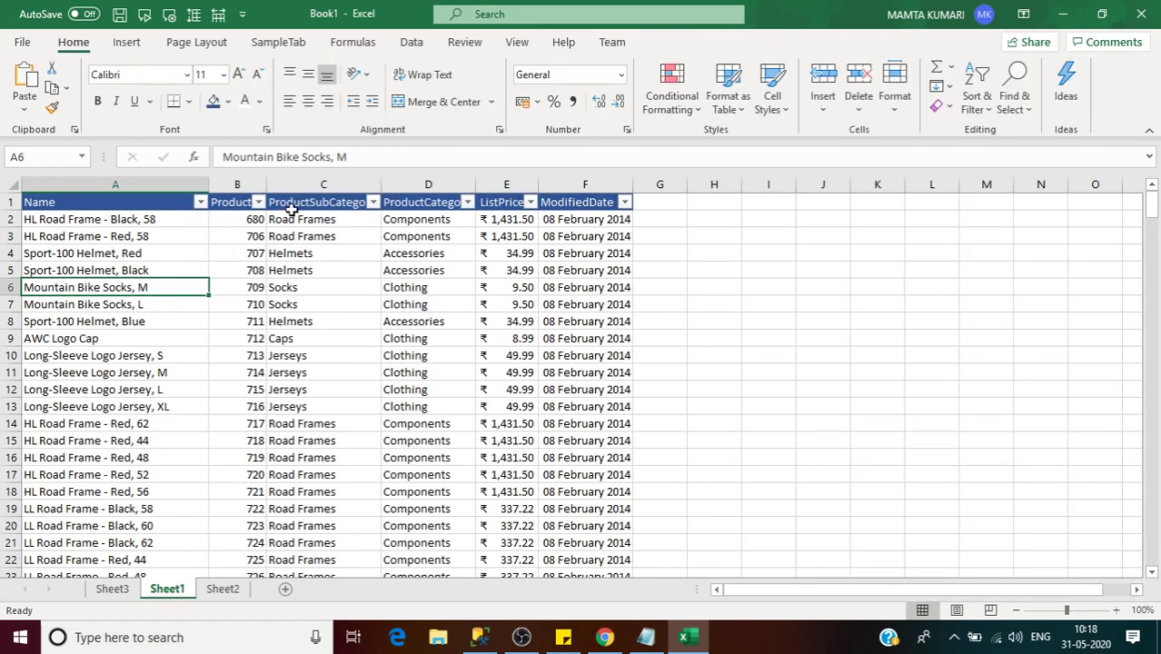
pyautogui.moveTo(266, 185); pyautogui.dragTo(294, 184)
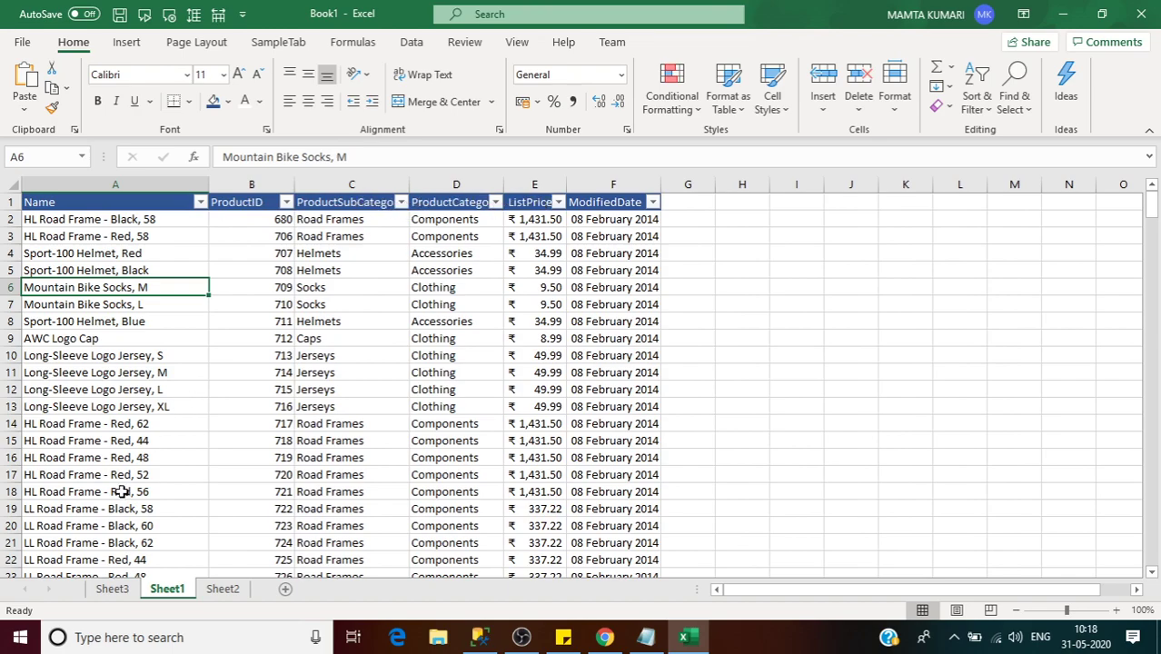
pyautogui.click(112, 589)
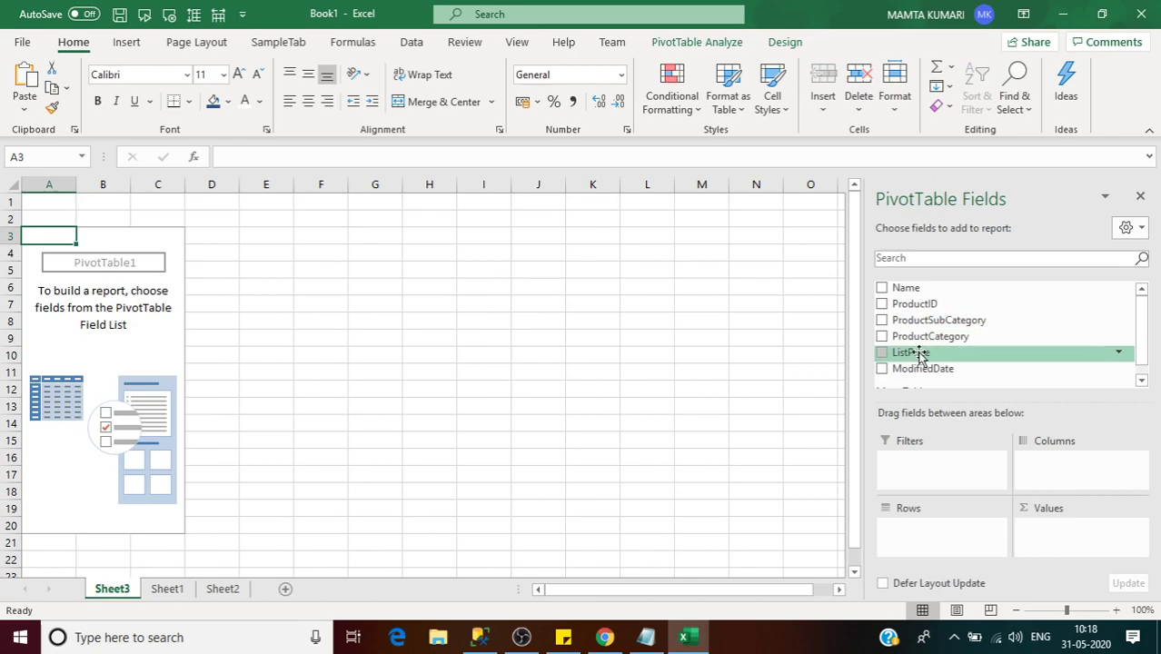
pyautogui.click(1142, 382)
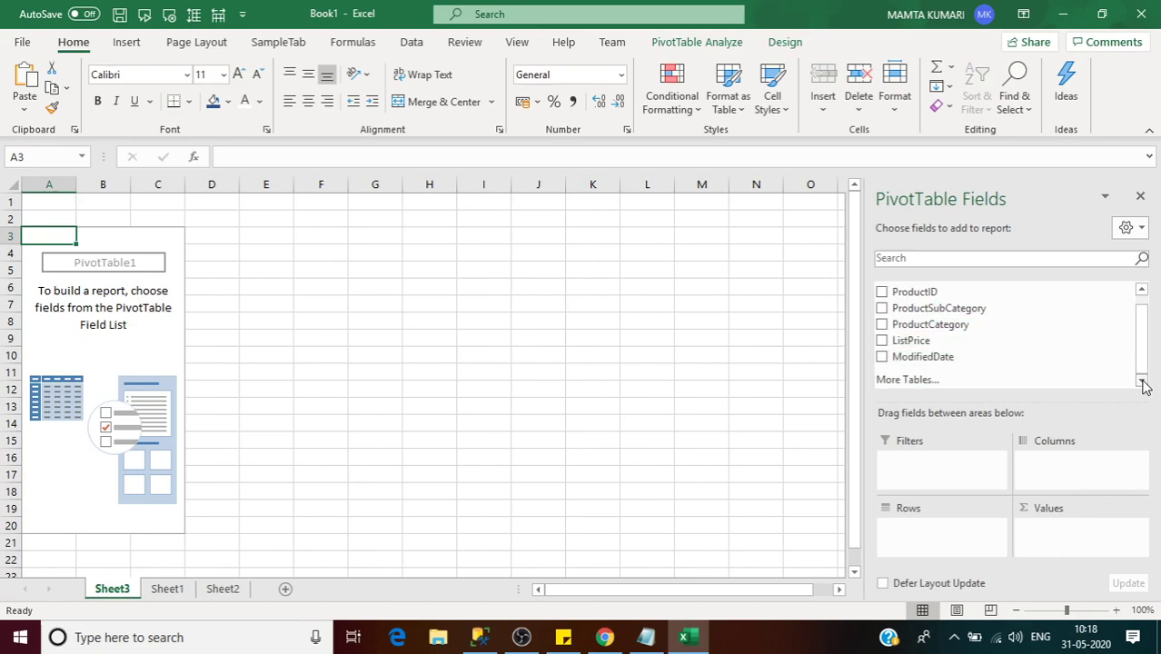
pyautogui.click(1142, 291)
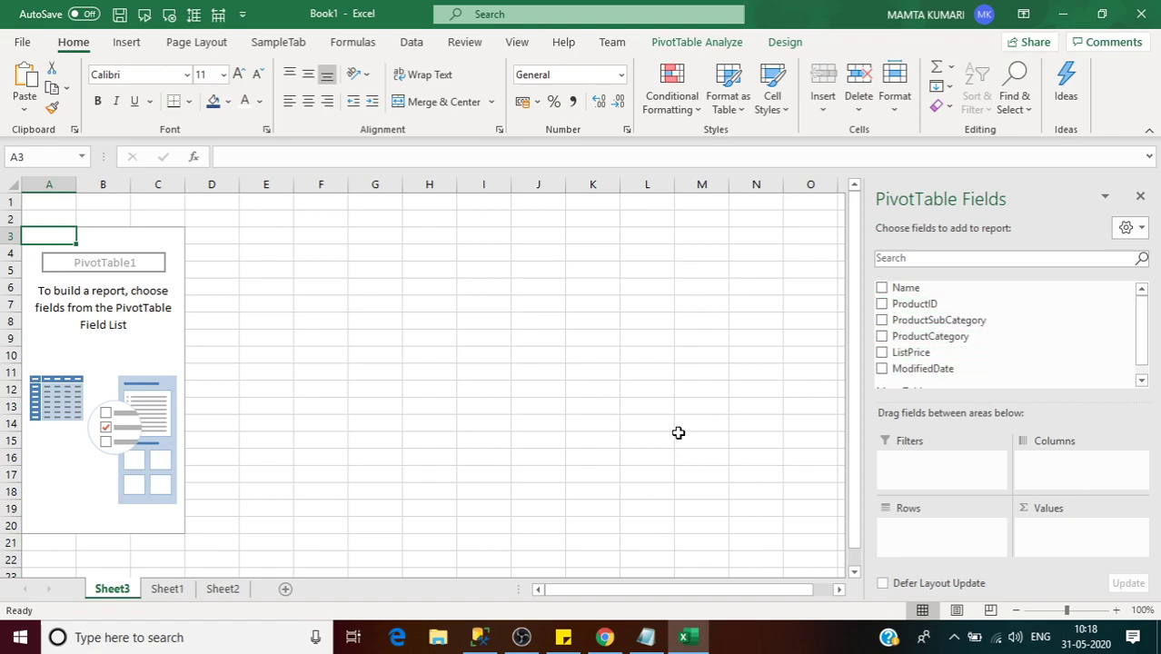
# - Start a PivotTable from empty cell I6 outside the table on Sheet1, inspect the blank source range, and cancel
pyautogui.click(170, 596)
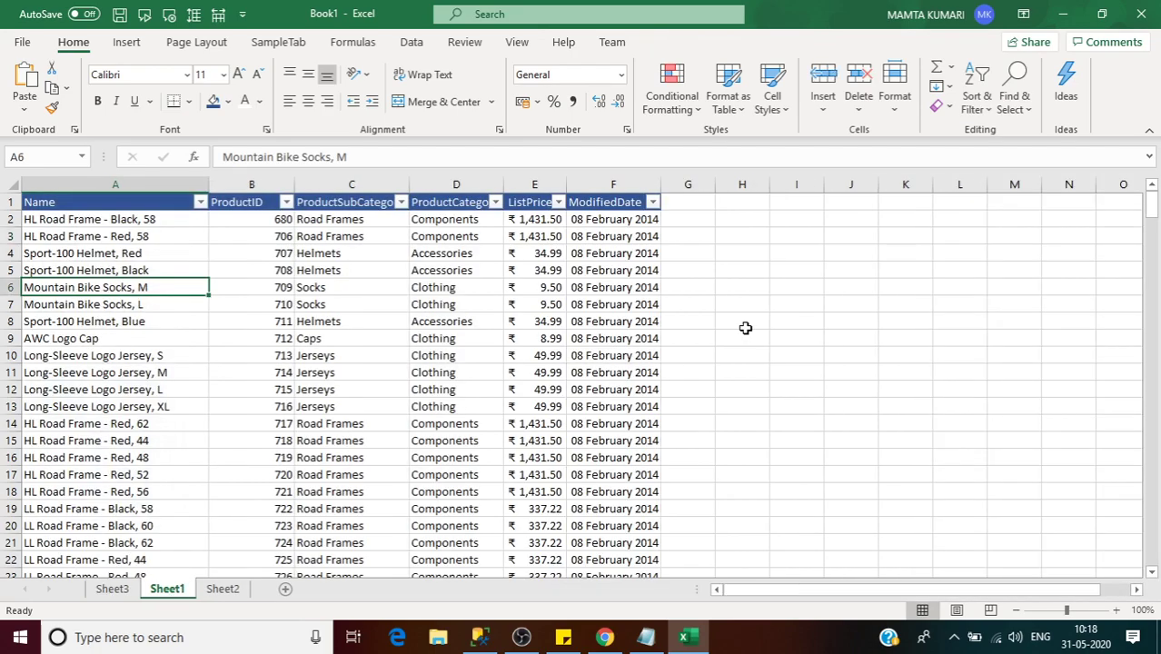
pyautogui.click(440, 367)
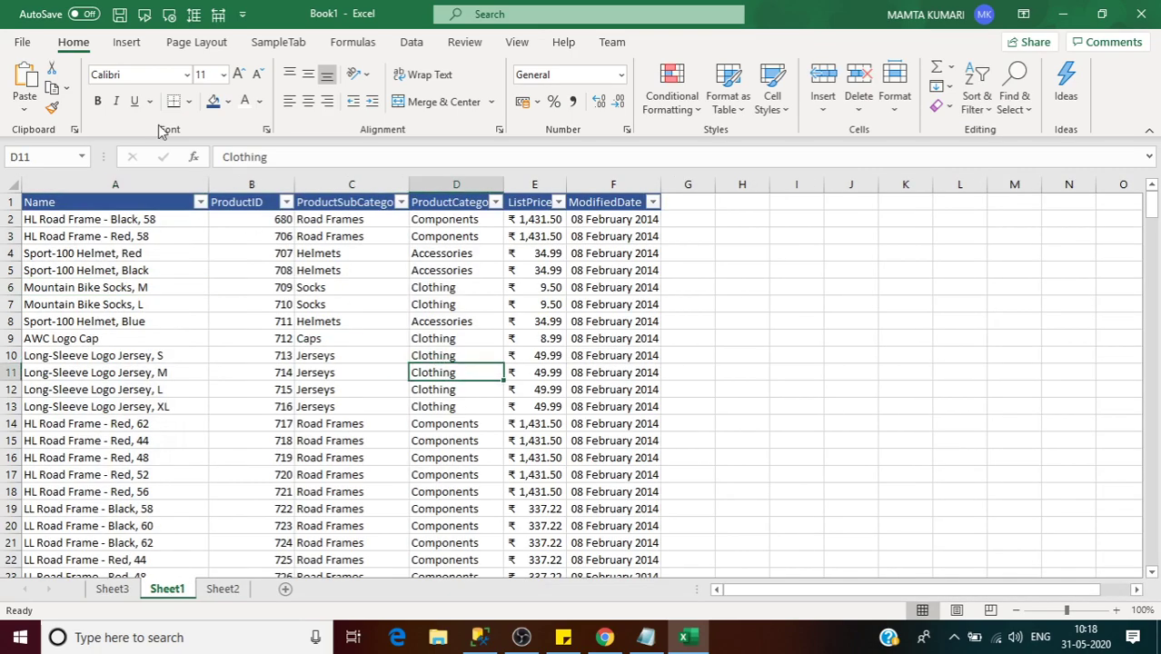
pyautogui.click(126, 43)
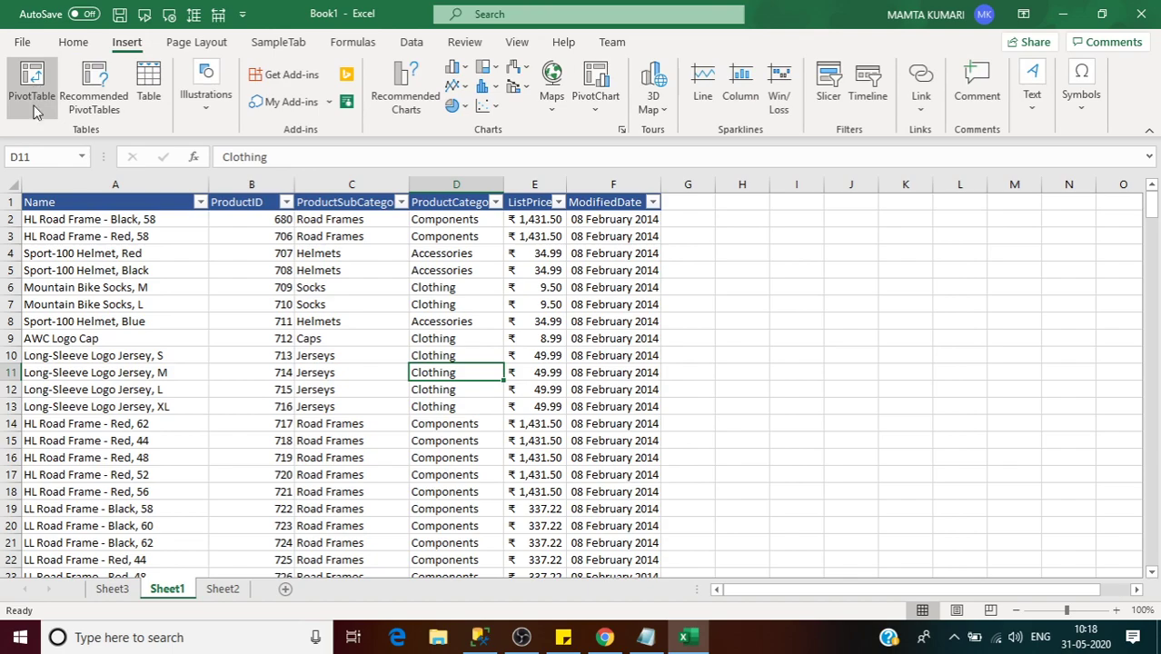
pyautogui.click(759, 316)
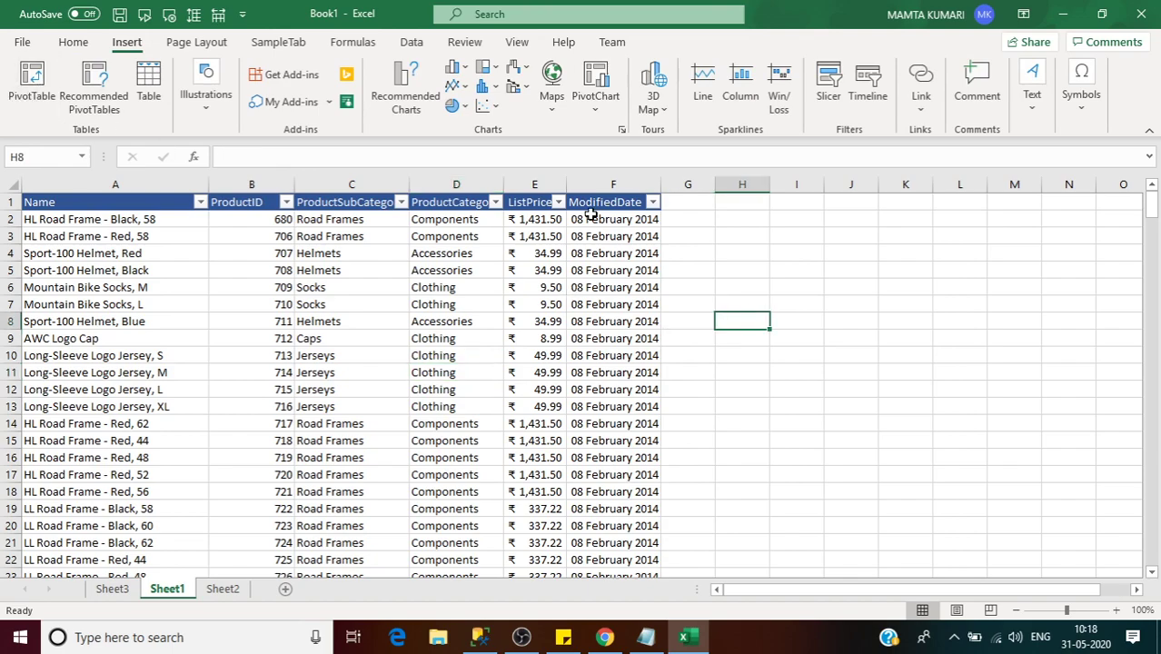
pyautogui.click(816, 285)
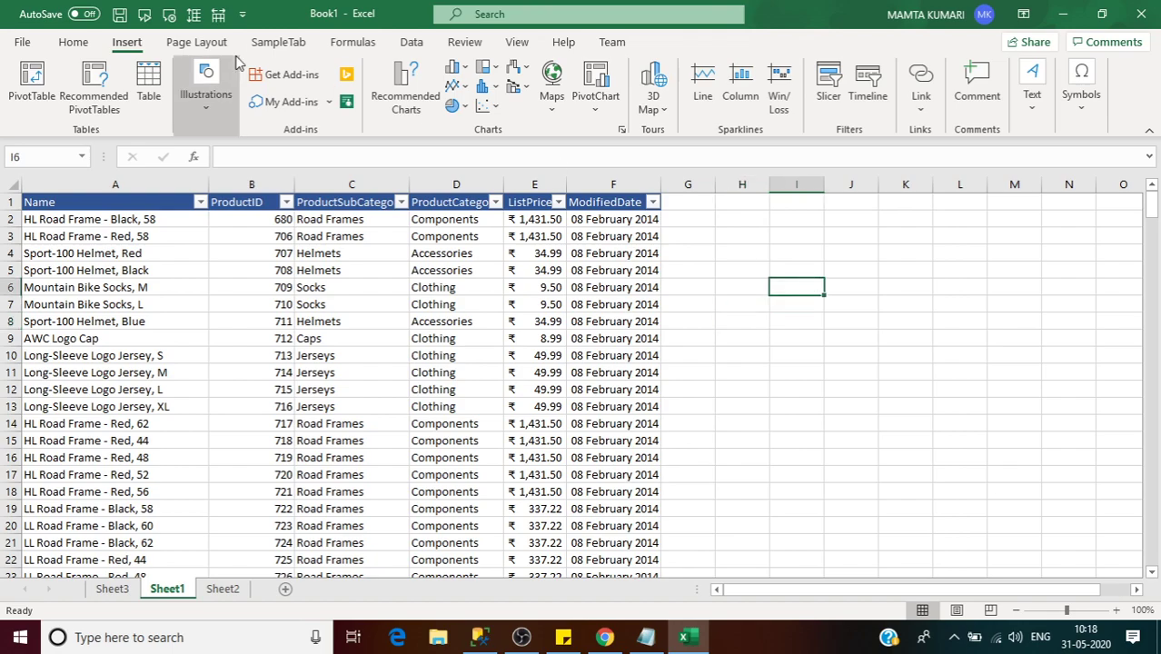
pyautogui.click(33, 81)
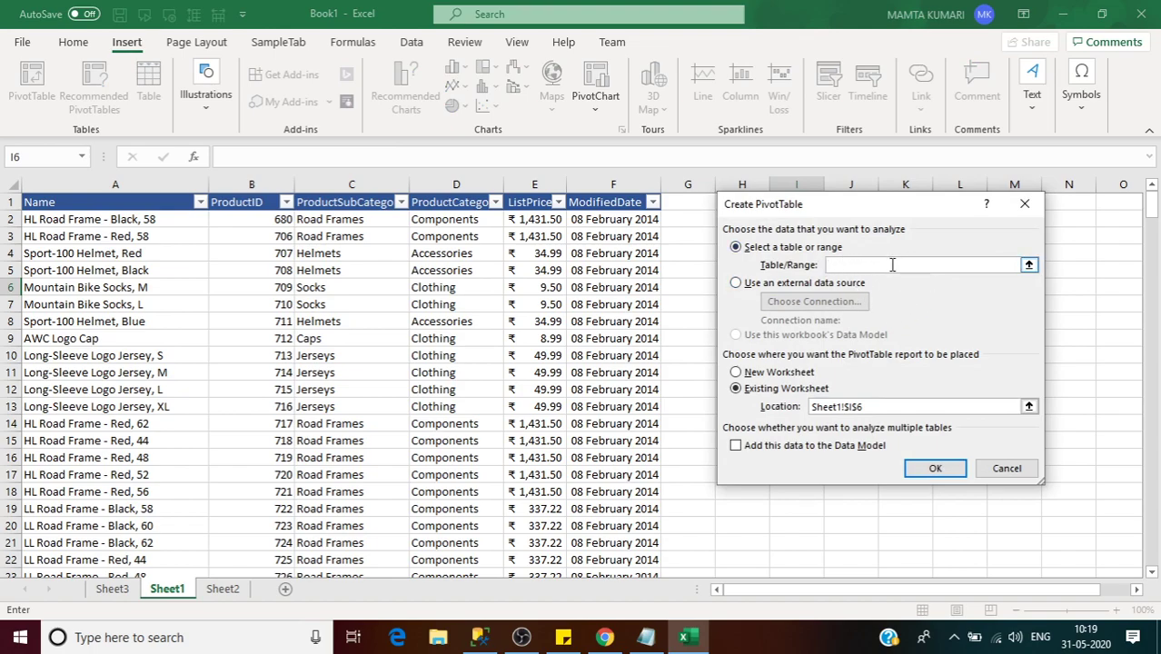
pyautogui.click(1022, 203)
pyautogui.click(441, 288)
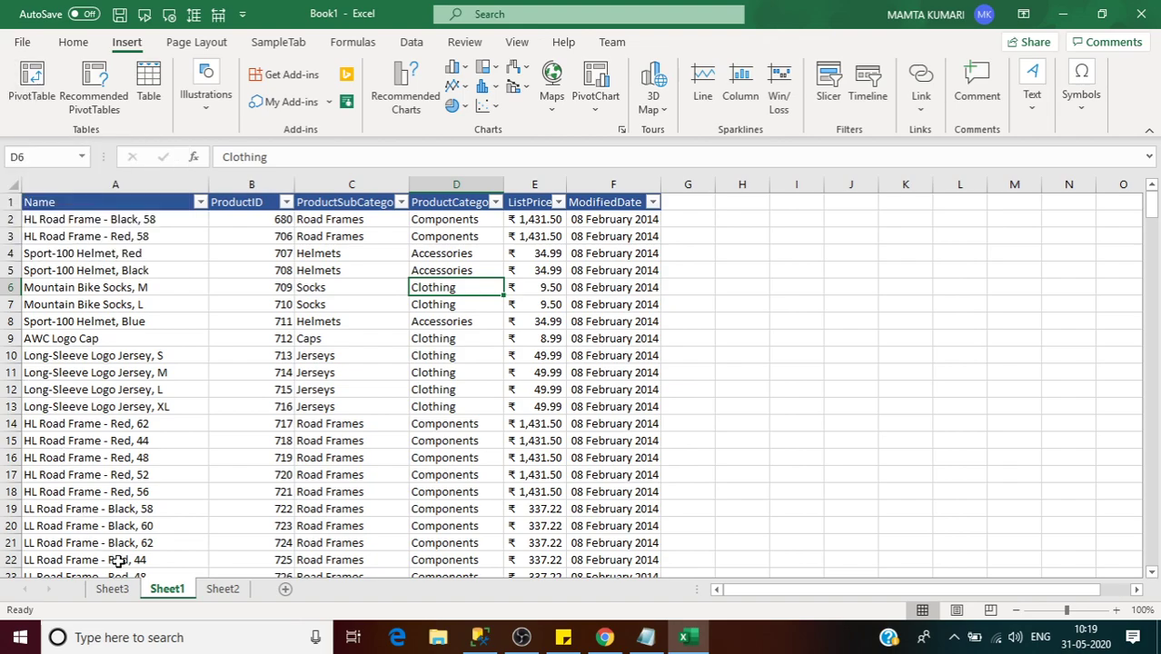
# - Add the Name field to the Rows area of the PivotTable on Sheet3
pyautogui.click(119, 594)
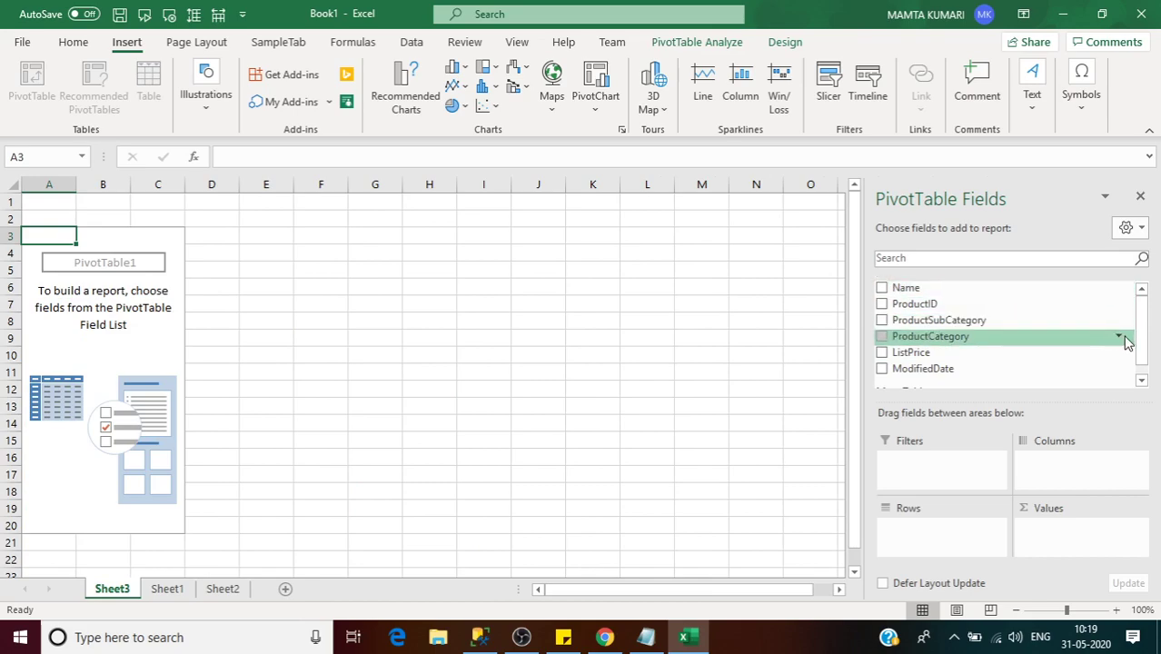
pyautogui.moveTo(1141, 351); pyautogui.dragTo(1144, 363)
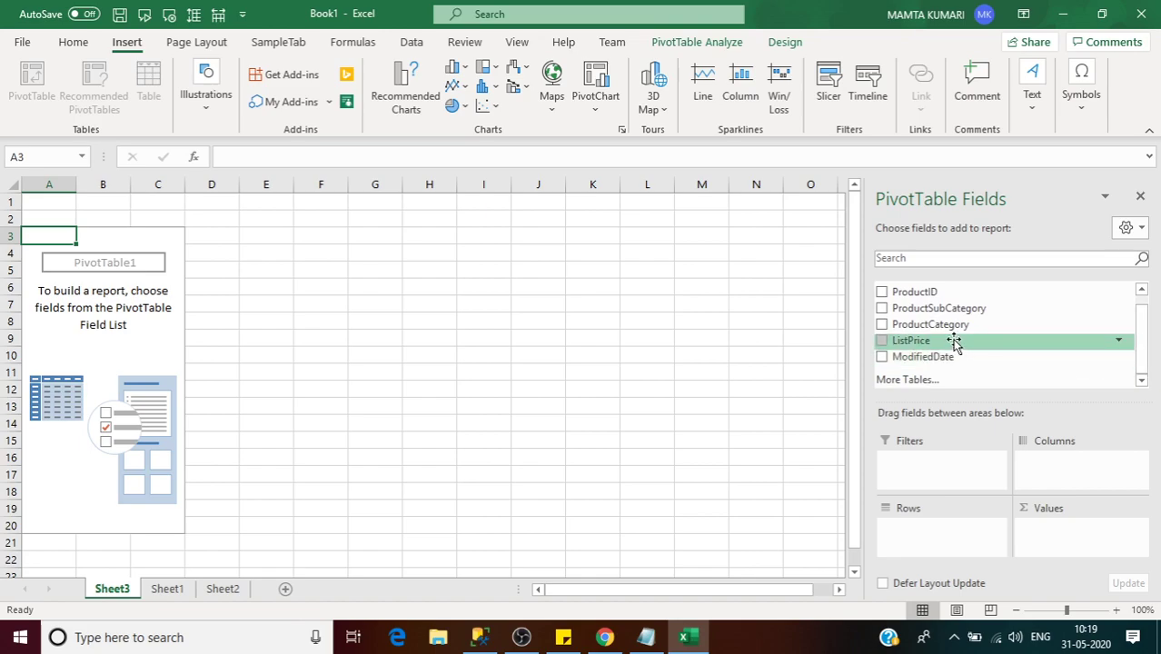
pyautogui.moveTo(1142, 349); pyautogui.dragTo(1143, 338)
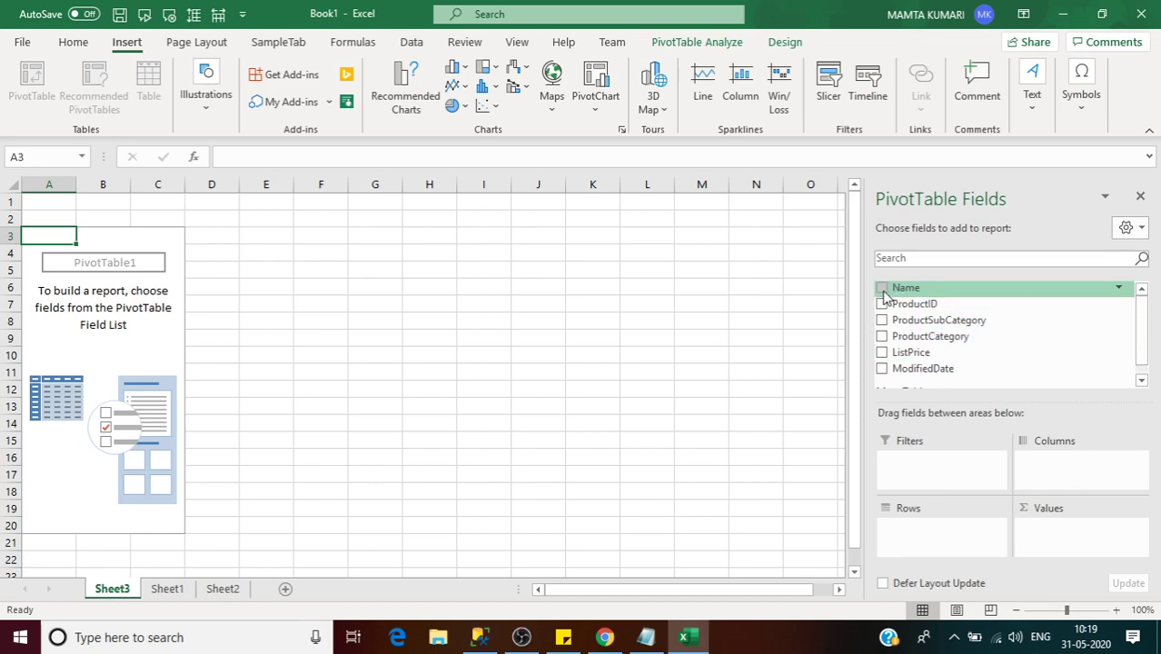
pyautogui.moveTo(884, 296); pyautogui.dragTo(914, 525)
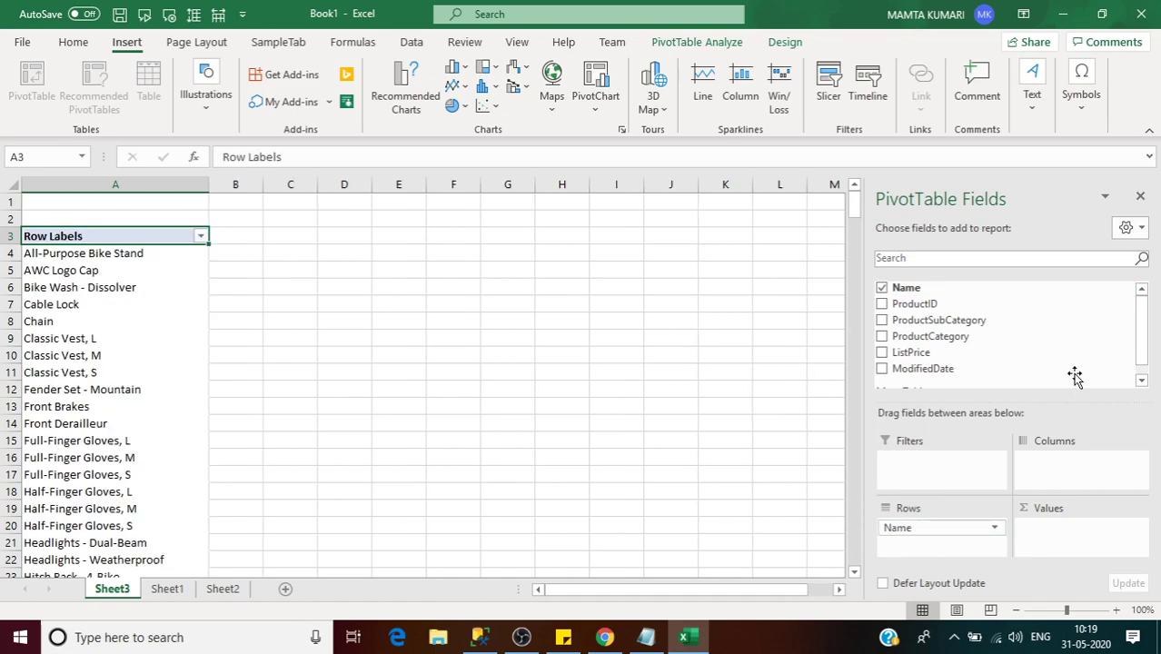
# - Add ProductCategory to the Columns area and ListPrice to the Values area of the PivotTable
pyautogui.moveTo(1144, 350); pyautogui.dragTo(1145, 353)
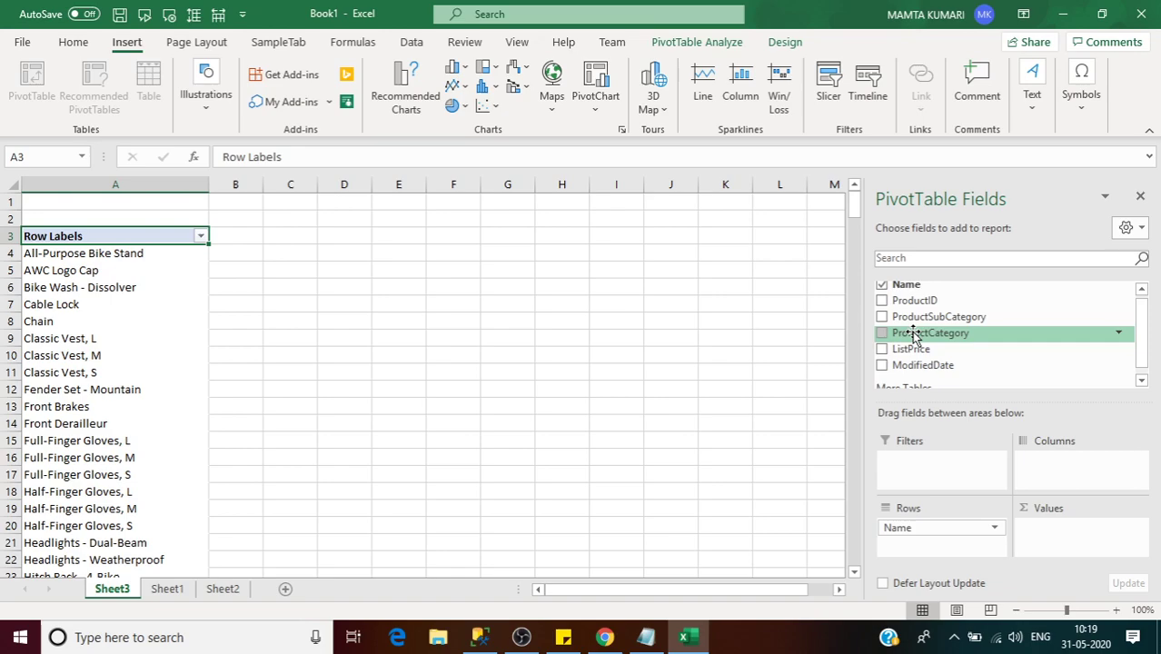
pyautogui.moveTo(915, 336); pyautogui.dragTo(1062, 464)
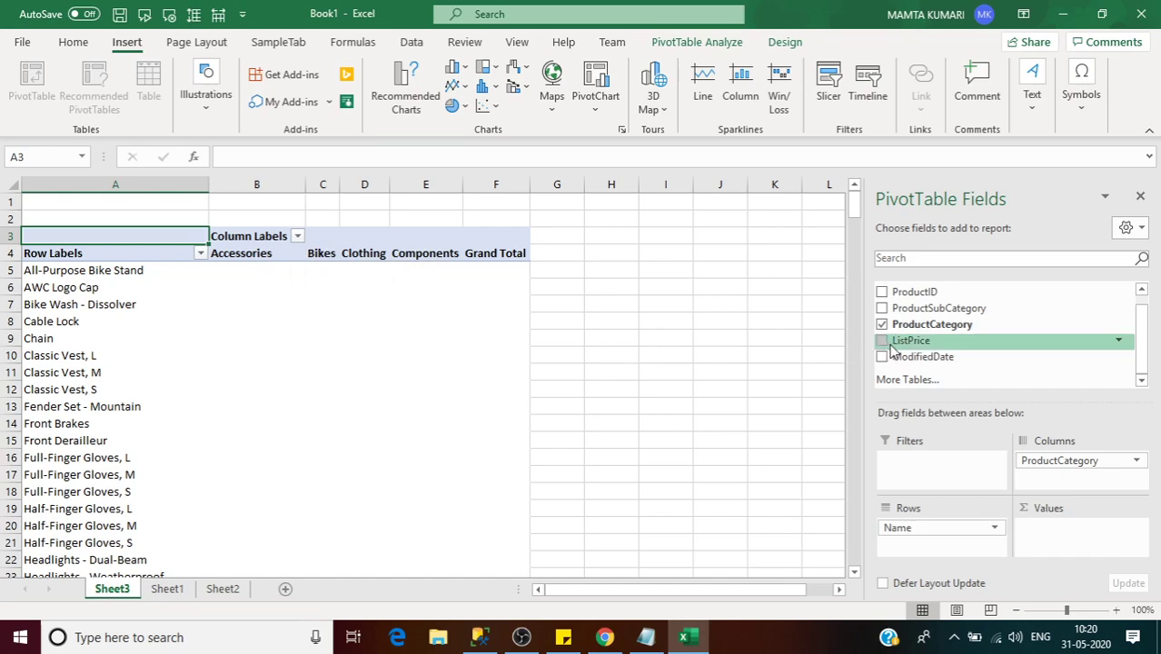
pyautogui.moveTo(892, 351); pyautogui.dragTo(1065, 531)
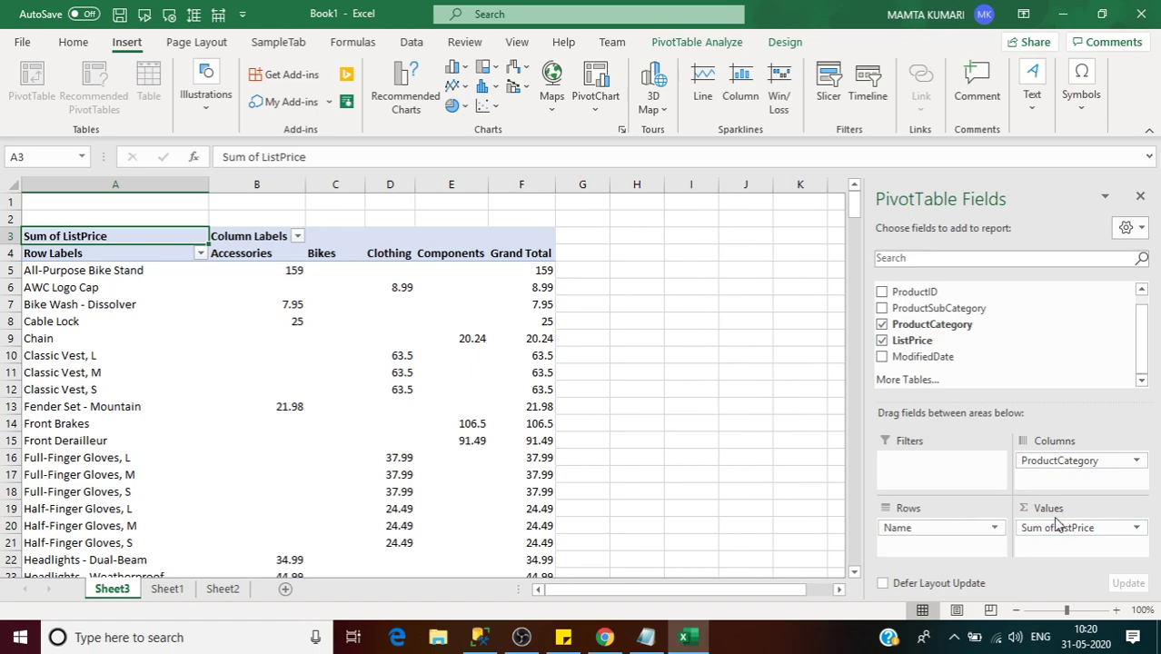
# - Examine the summed list prices by product across the category columns and Grand Total of the PivotTable
pyautogui.hscroll(1, 815, 551)
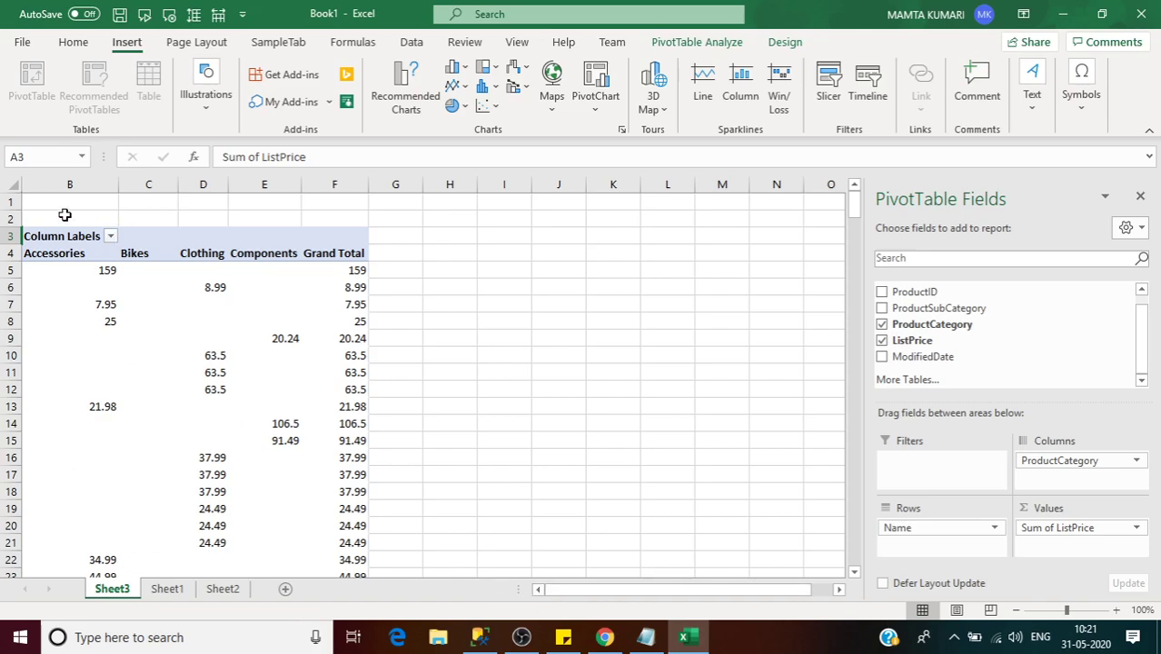
pyautogui.click(854, 572)
pyautogui.click(854, 572)
pyautogui.click(853, 572)
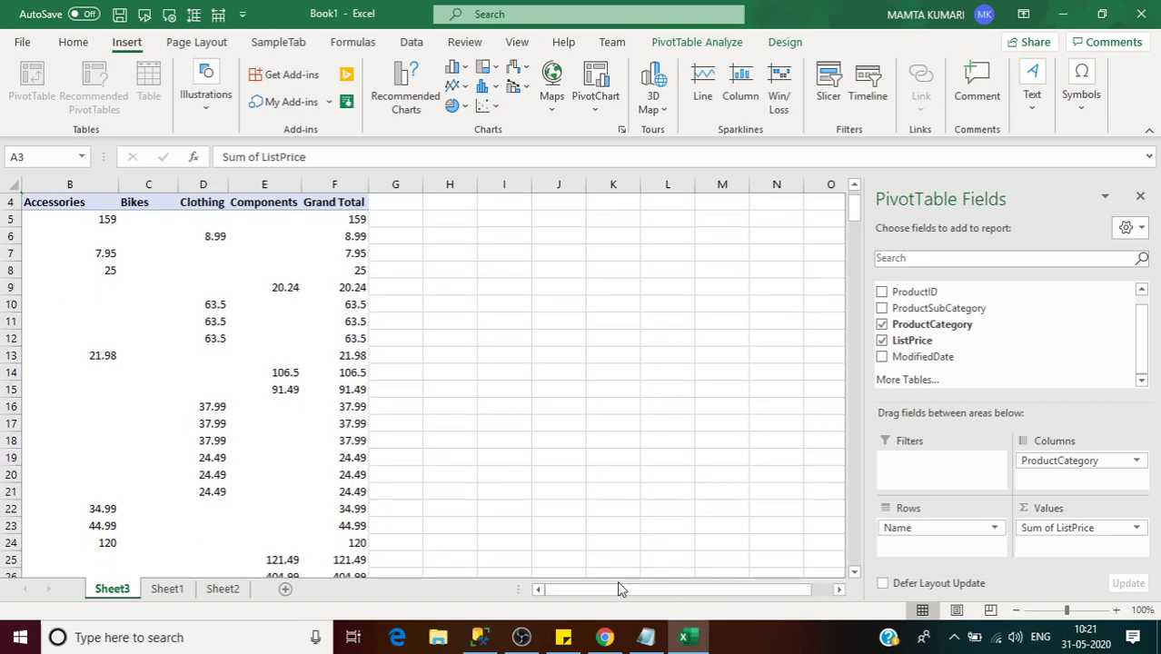
pyautogui.click(838, 588)
pyautogui.moveTo(648, 590); pyautogui.dragTo(561, 598)
pyautogui.click(538, 590)
pyautogui.click(854, 186)
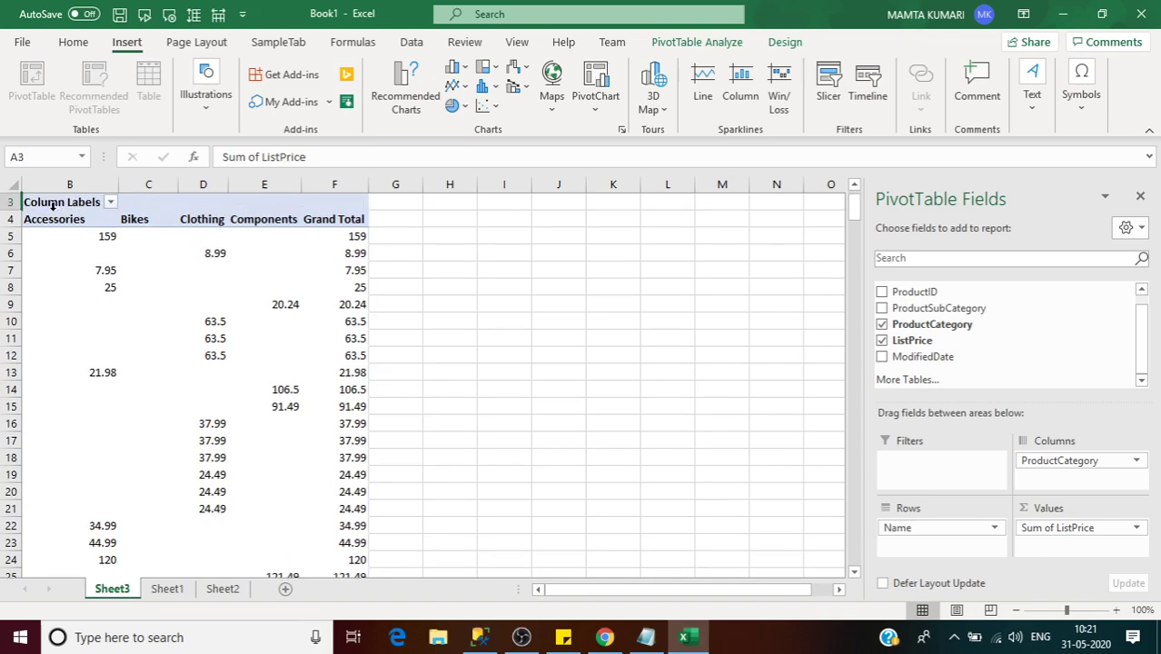
# - Reveal column A of the PivotTable sheet and fit its width to the product names
pyautogui.moveTo(22, 189); pyautogui.dragTo(155, 192)
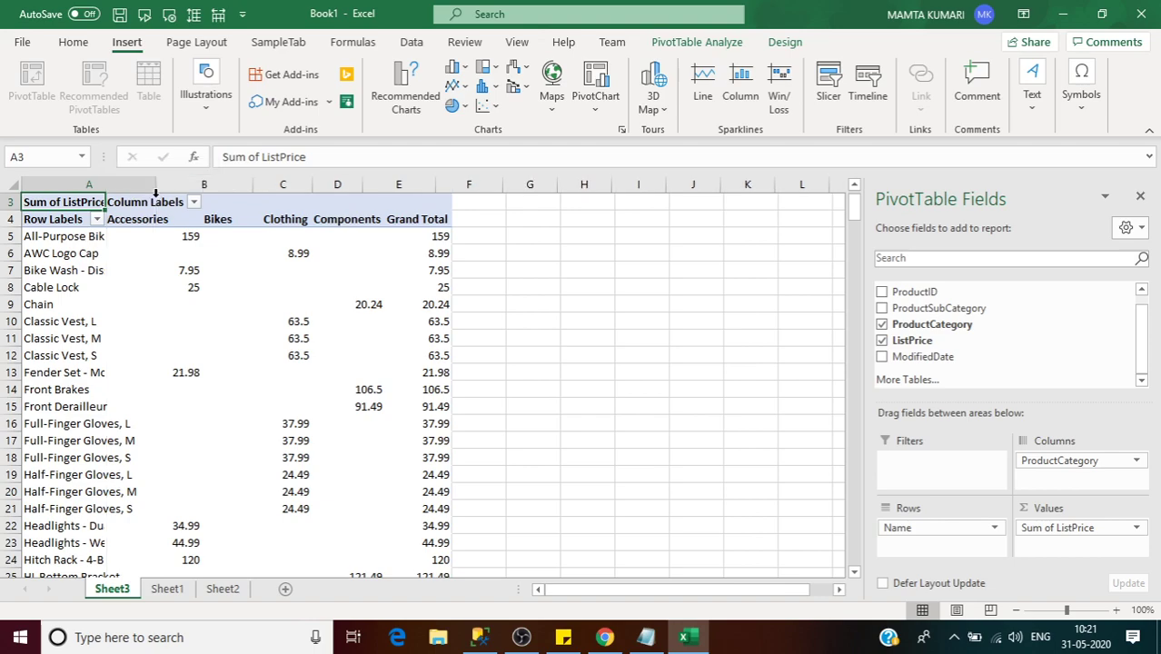
pyautogui.doubleClick(157, 189)
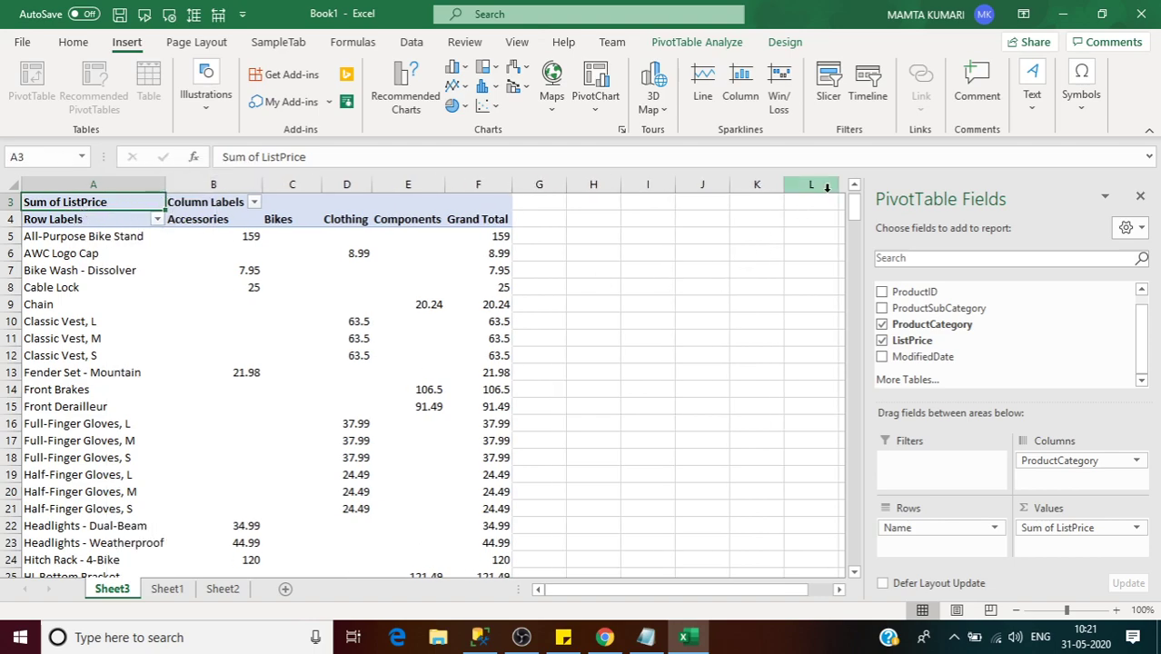
pyautogui.click(853, 186)
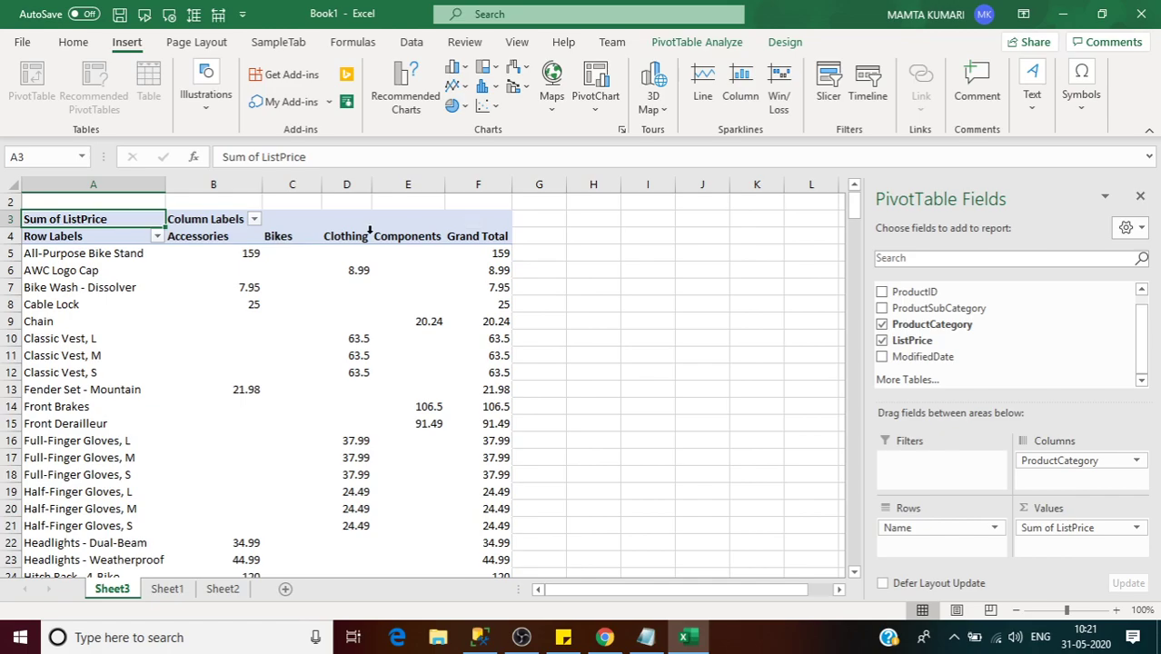
# - Compare the Accessories price of All-Purpose Bike Stand with its Grand Total in the PivotTable
pyautogui.click(486, 254)
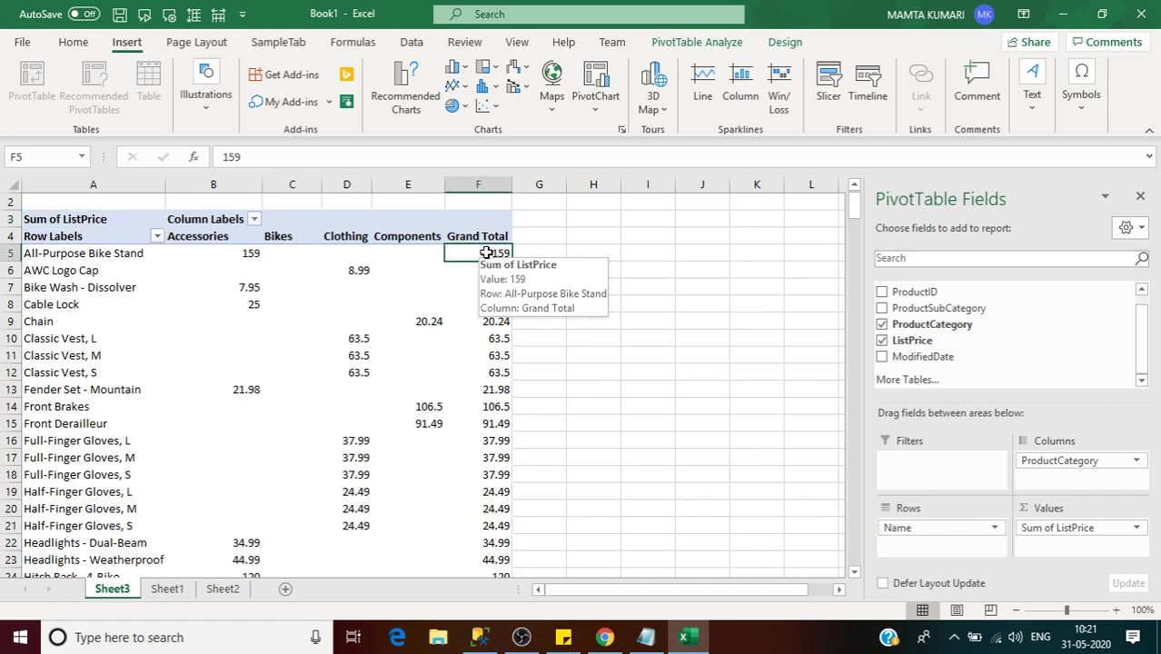
pyautogui.click(133, 253)
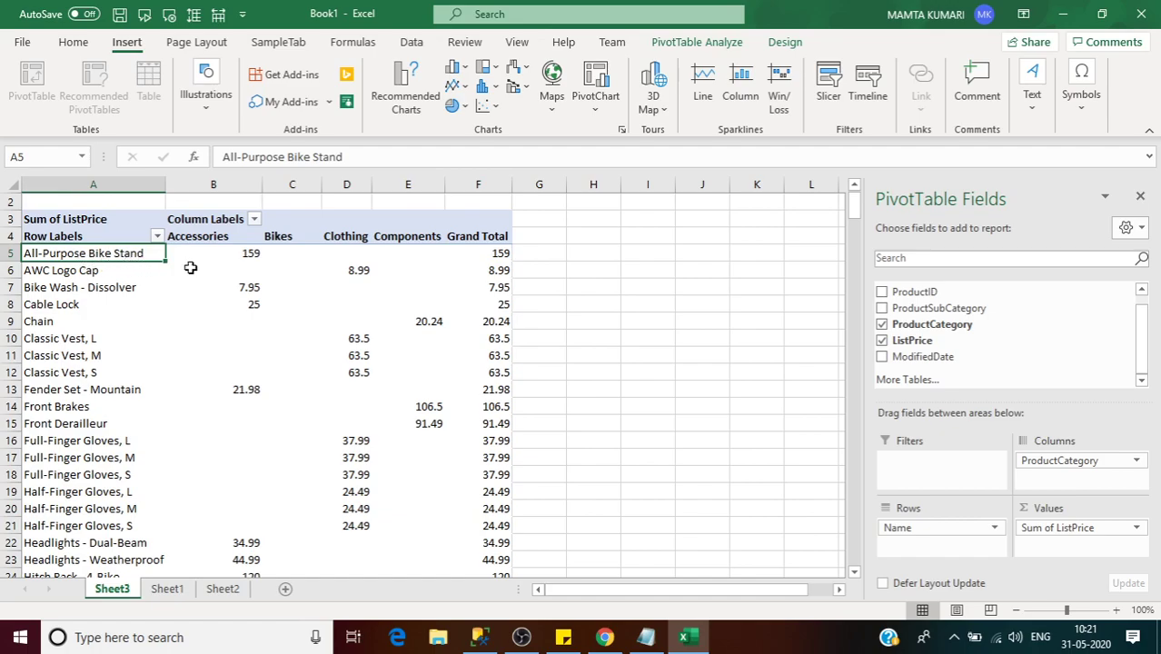
pyautogui.click(235, 254)
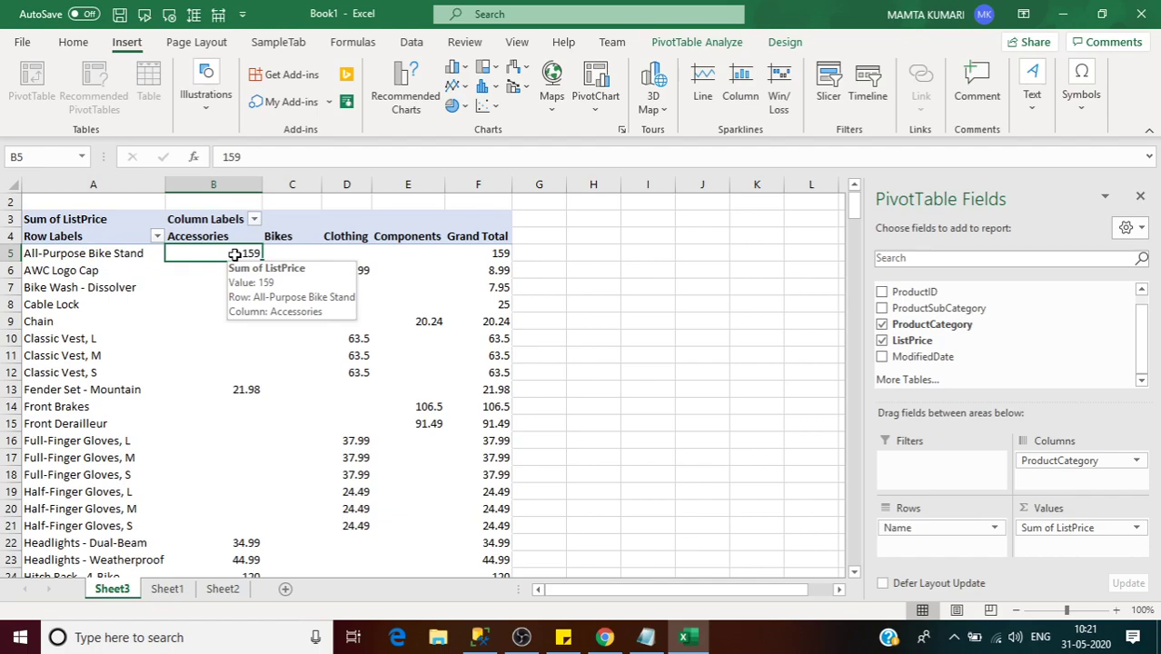
pyautogui.moveTo(483, 259)
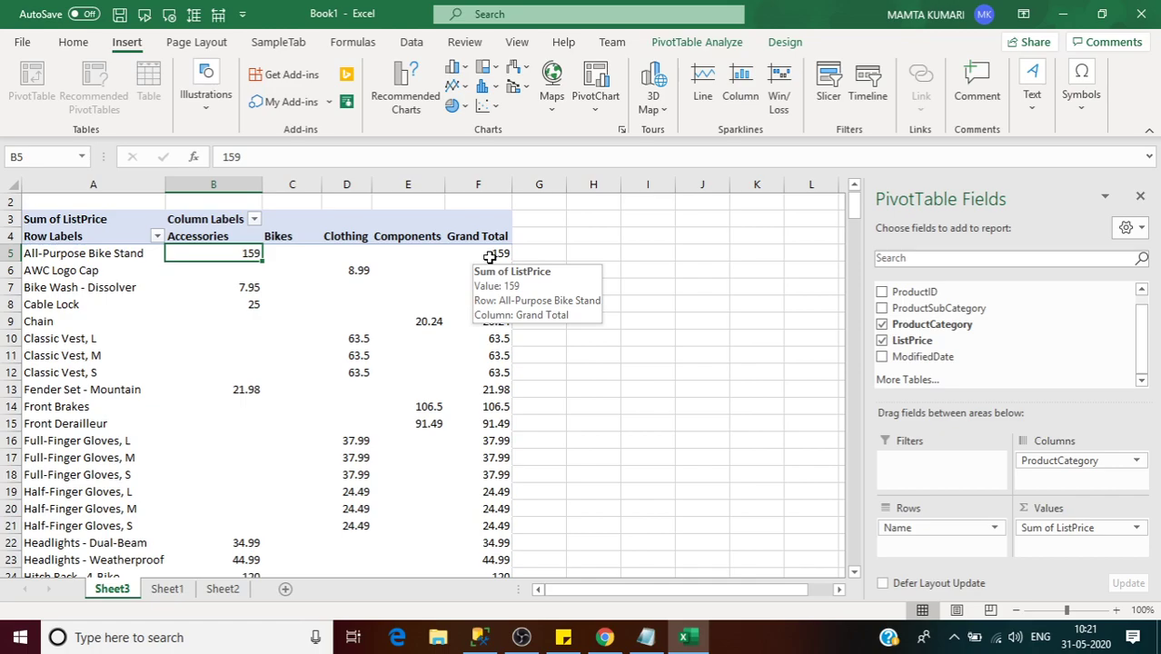
pyautogui.click(488, 257)
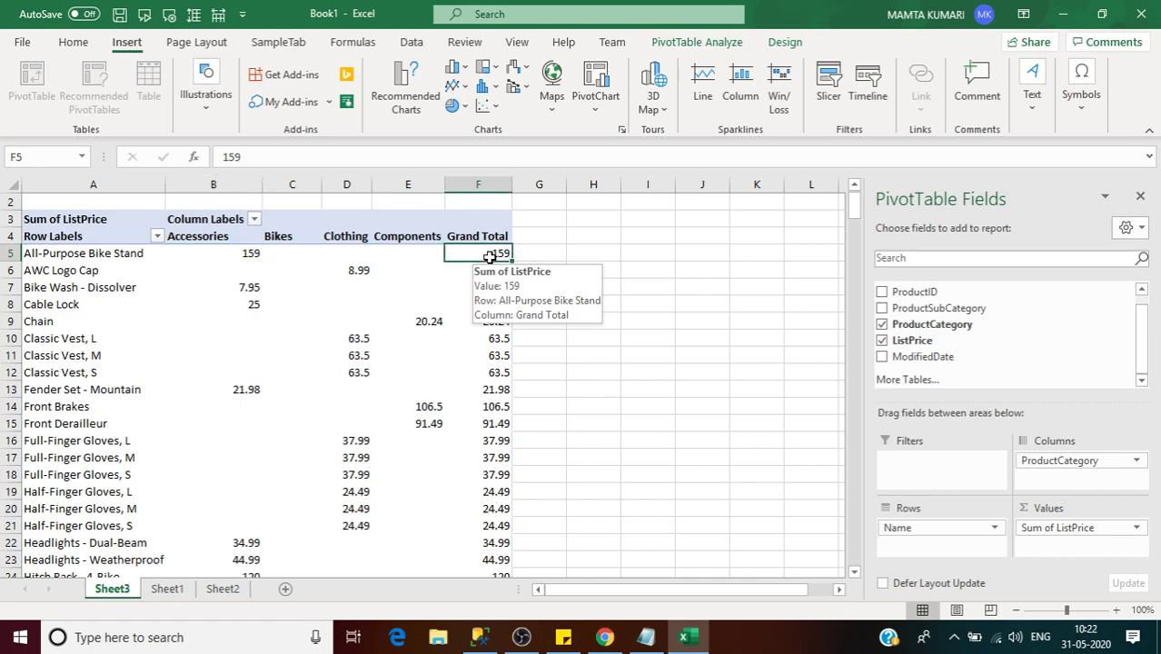
# - Compare the Clothing price of AWC Logo Cap with its Grand Total, and look over the product rows further down
pyautogui.click(62, 287)
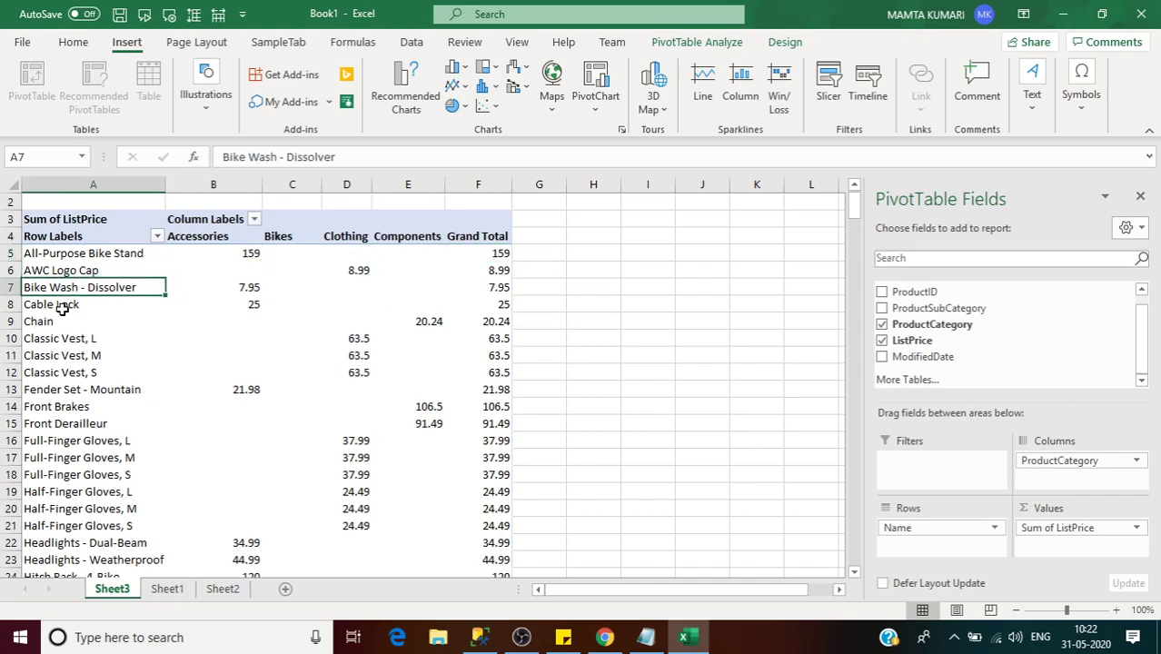
pyautogui.click(358, 269)
pyautogui.click(80, 273)
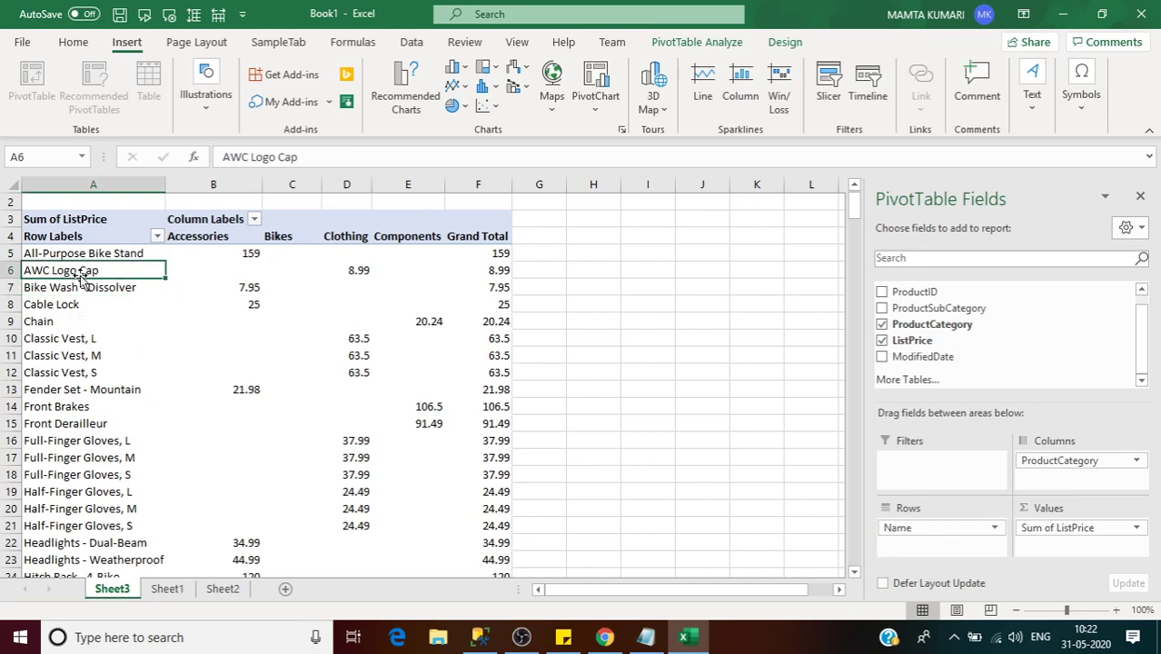
pyautogui.click(361, 271)
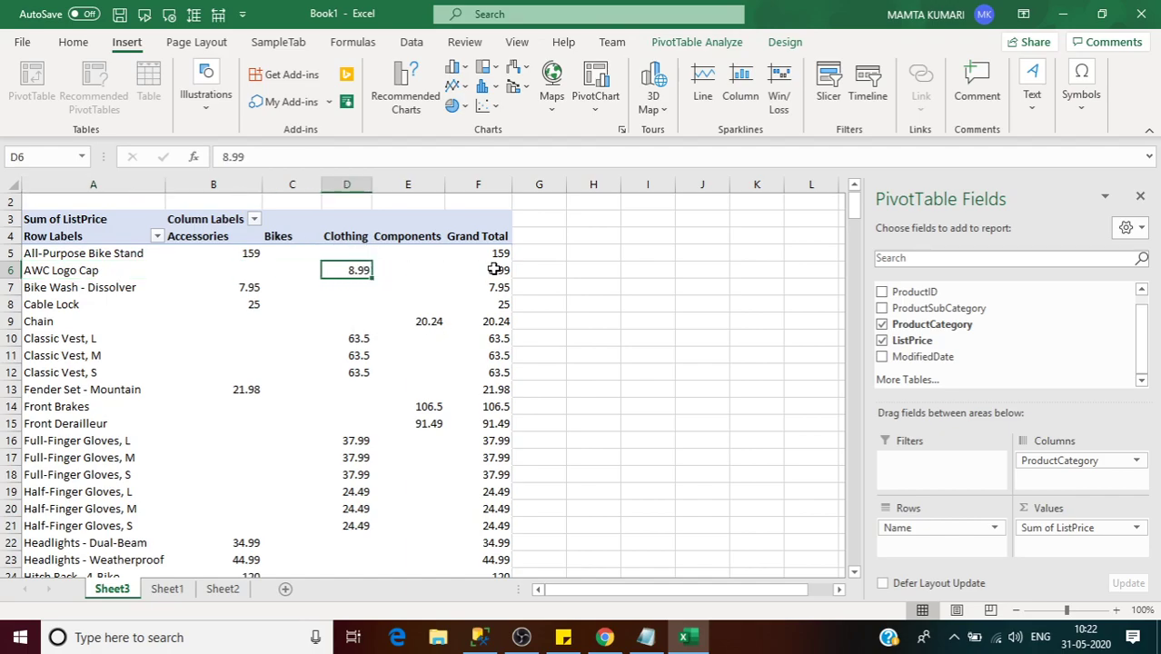
pyautogui.click(503, 271)
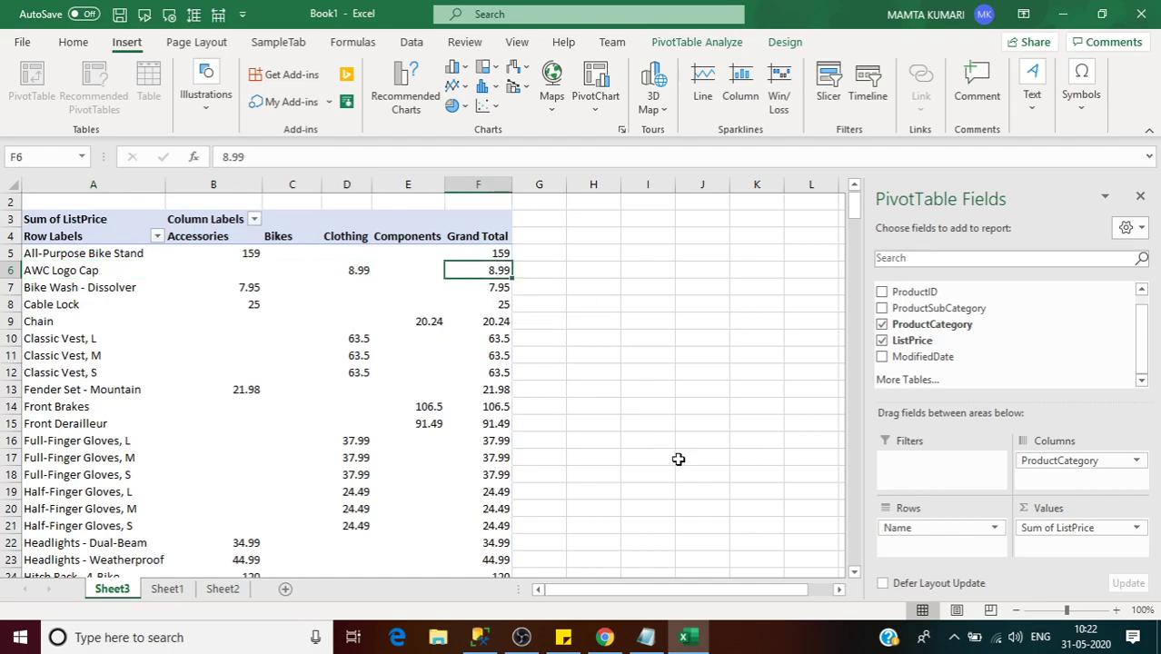
pyautogui.moveTo(856, 571); pyautogui.dragTo(856, 571)
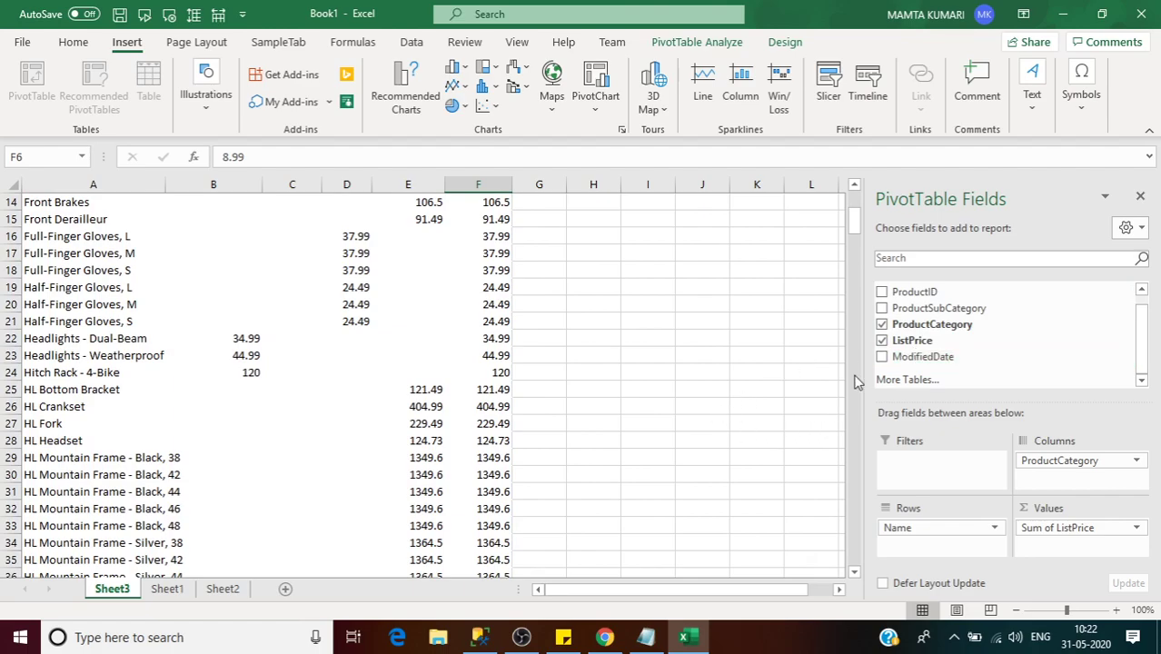
# - Remove the ListPrice, ProductCategory and Name fields from the PivotTable to empty its layout
pyautogui.moveTo(1141, 358); pyautogui.dragTo(1143, 341)
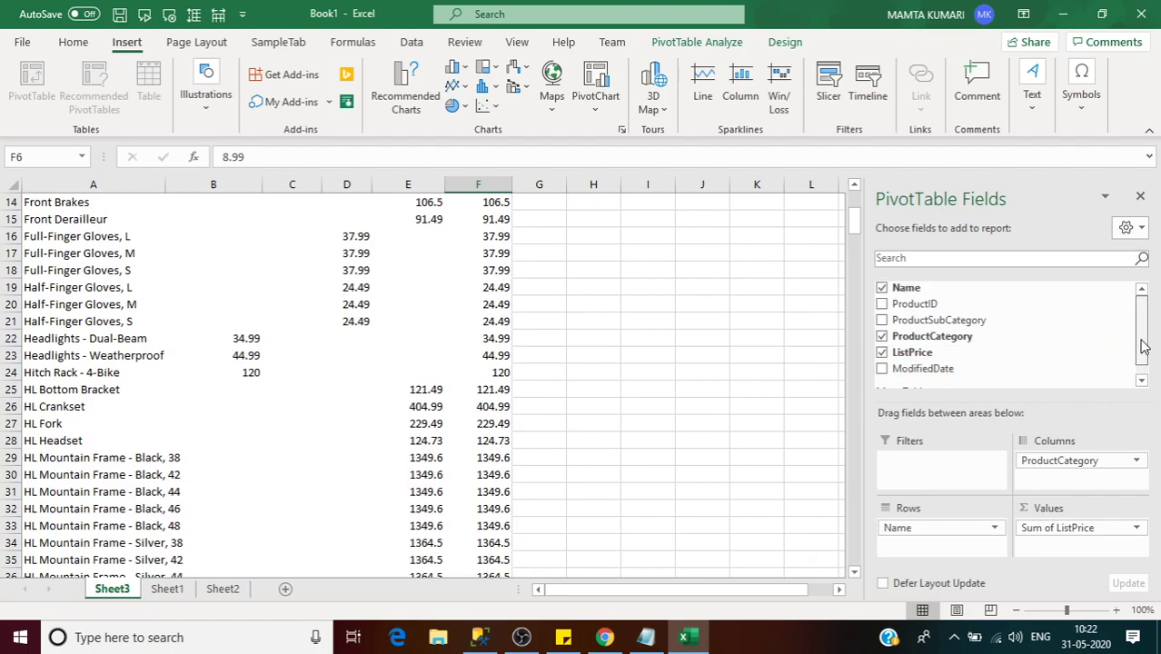
pyautogui.click(881, 352)
pyautogui.click(881, 336)
pyautogui.click(880, 288)
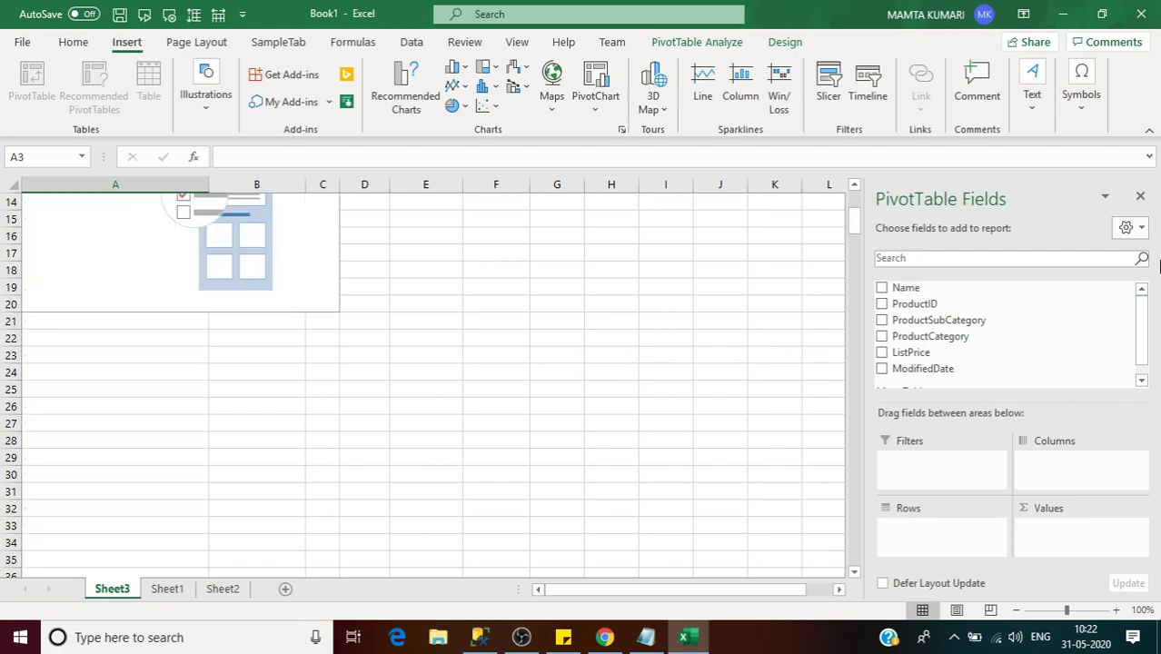
# - Add ListPrice alone to the Values area of the emptied PivotTable to sum all list prices
pyautogui.scroll(2, 854, 196)
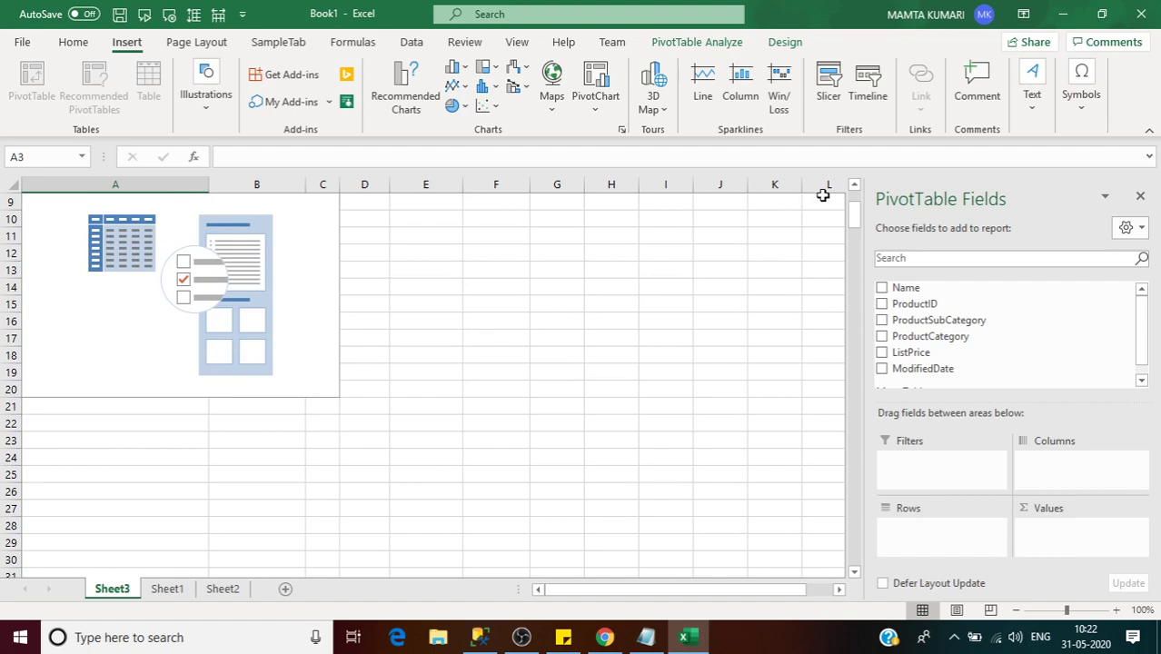
pyautogui.click(1141, 381)
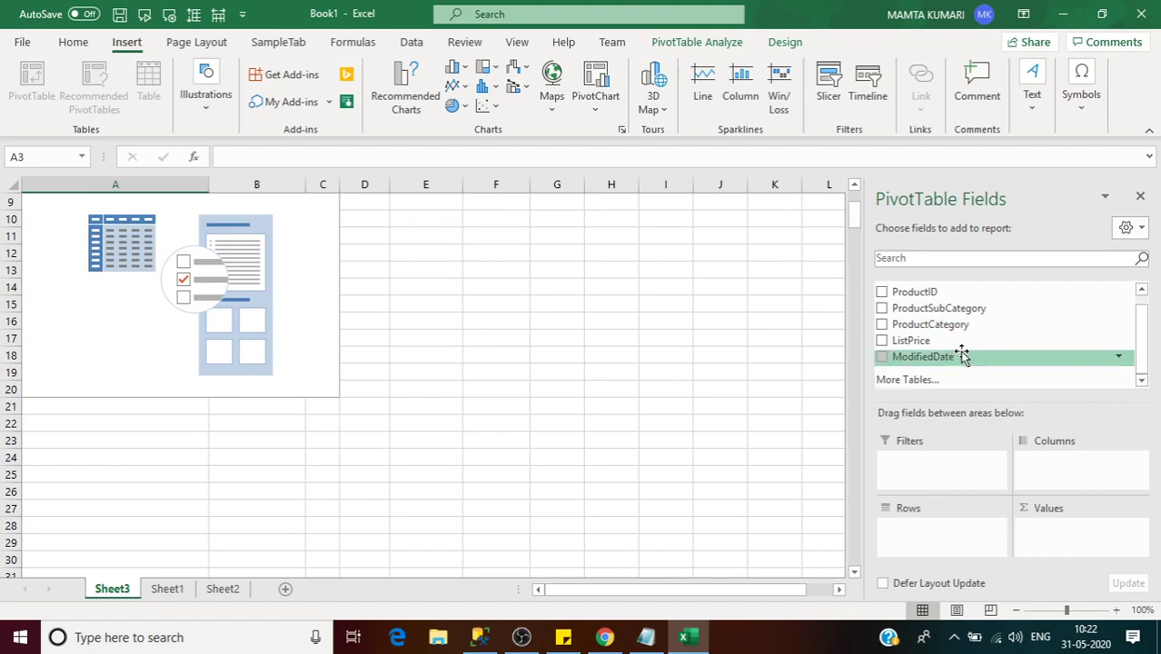
pyautogui.moveTo(899, 339); pyautogui.dragTo(1047, 536)
pyautogui.click(854, 186)
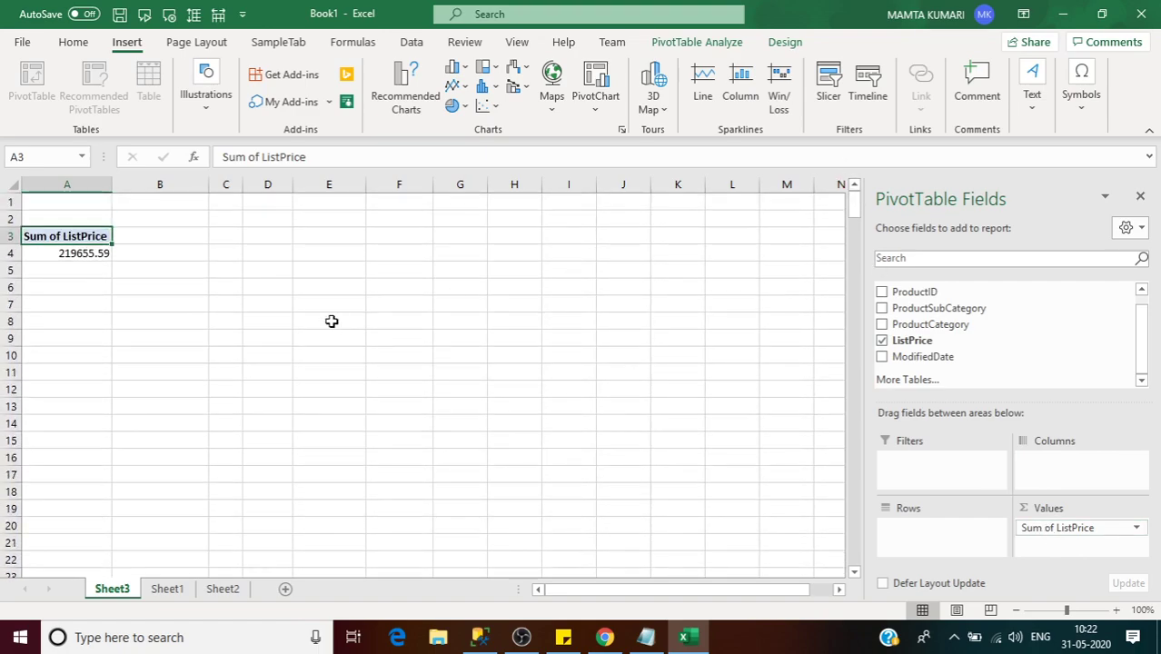
# - Review the distinct ListPrice values in the Sheet1 product table's filter list without applying a filter
pyautogui.moveTo(112, 189); pyautogui.dragTo(124, 190)
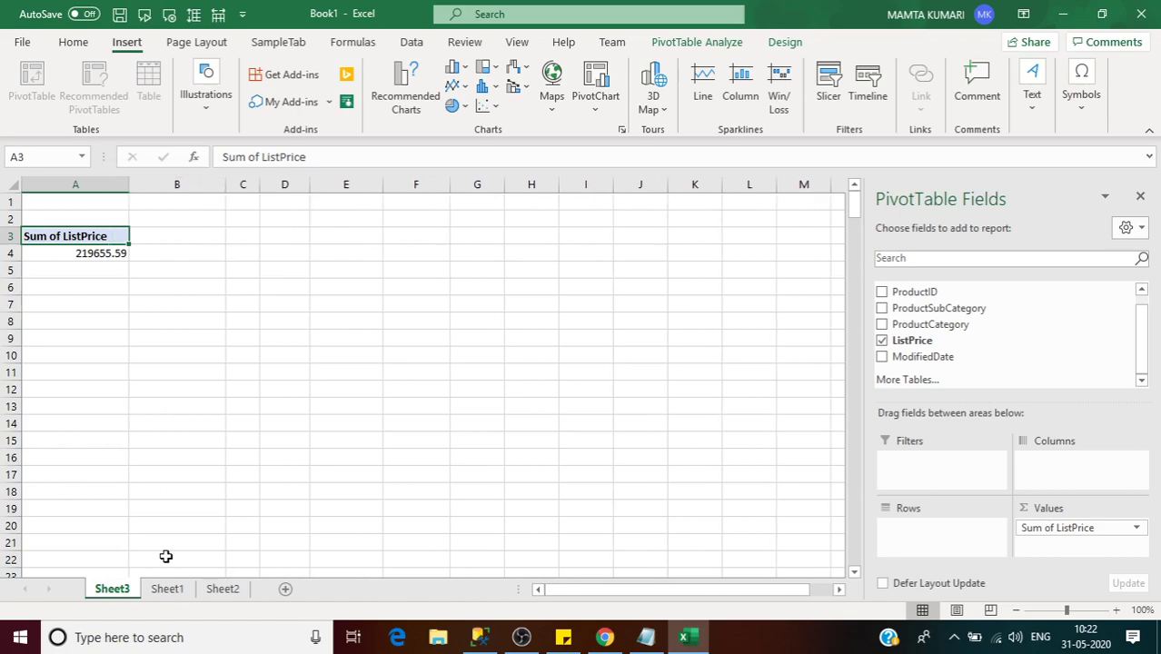
pyautogui.click(167, 588)
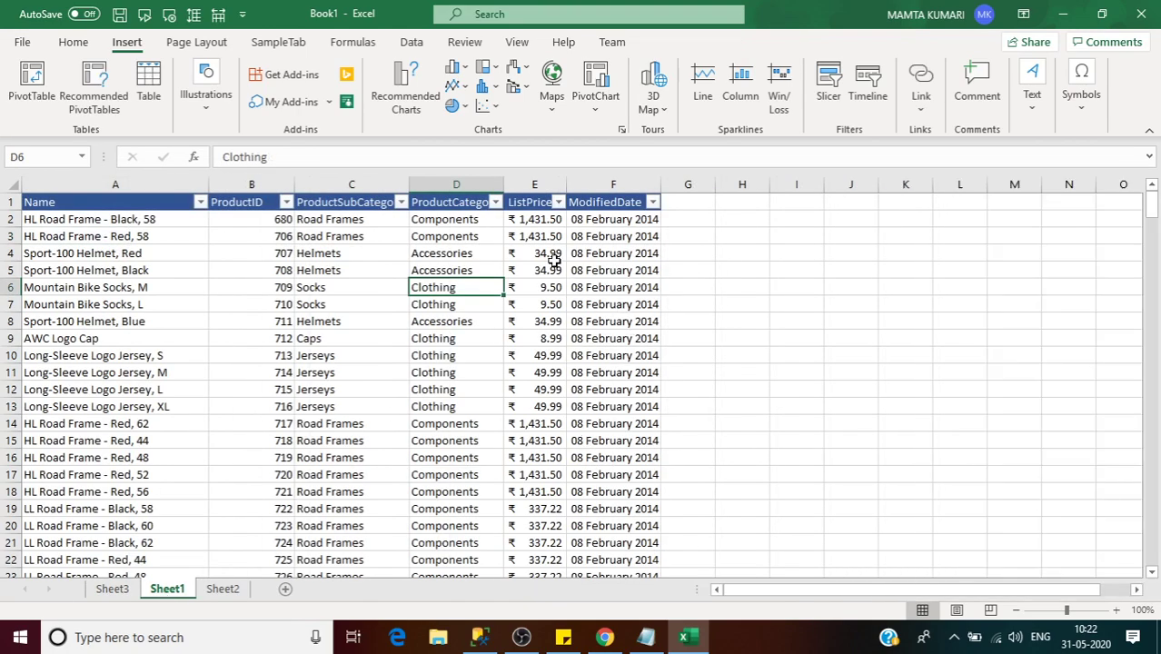
pyautogui.click(558, 203)
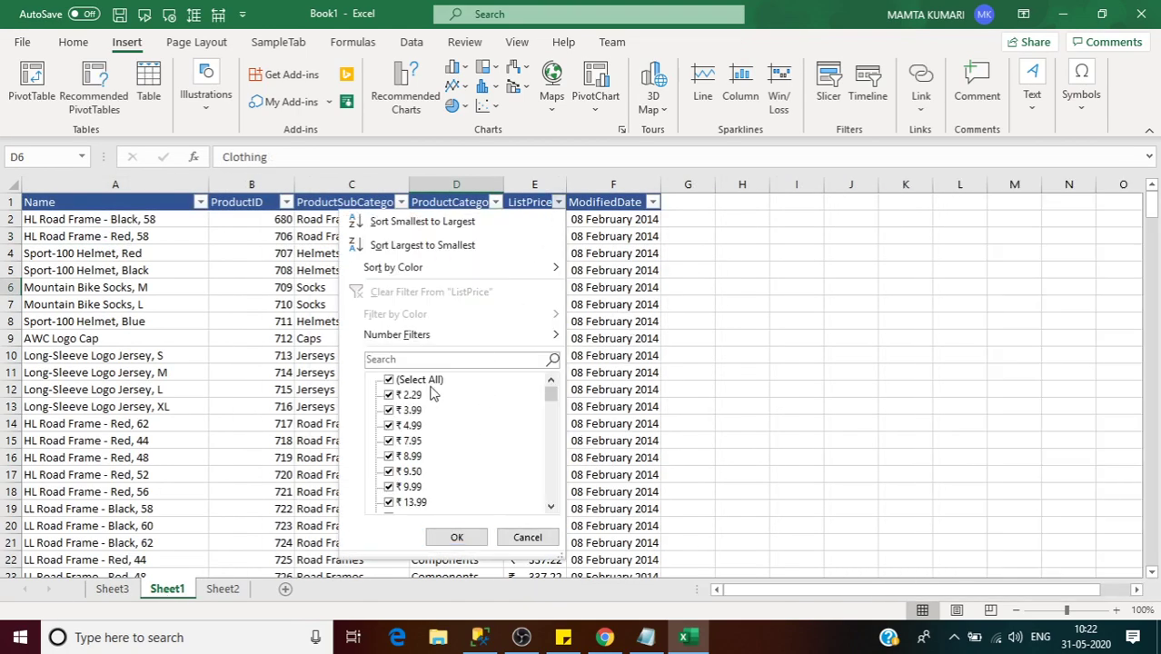
pyautogui.moveTo(551, 399); pyautogui.dragTo(551, 492)
pyautogui.click(529, 536)
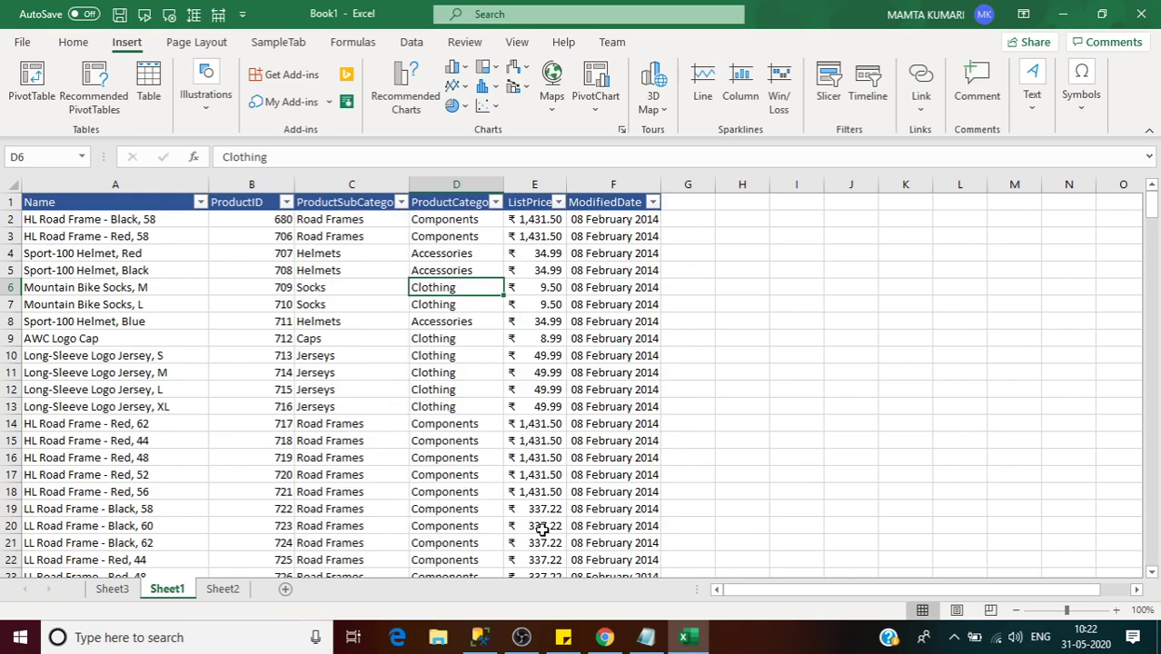
# - Add ProductCategory to the rows of the Sheet3 PivotTable to sum list prices by category, and widen column A
pyautogui.click(112, 589)
pyautogui.click(102, 254)
pyautogui.moveTo(129, 186); pyautogui.dragTo(143, 188)
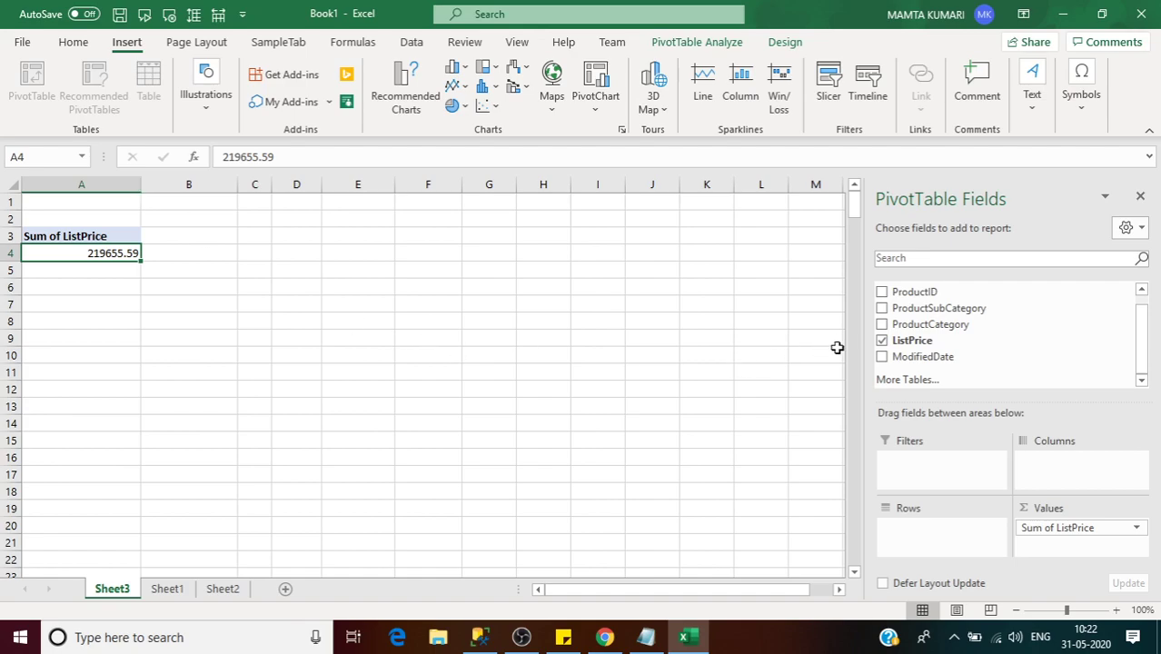
pyautogui.click(881, 326)
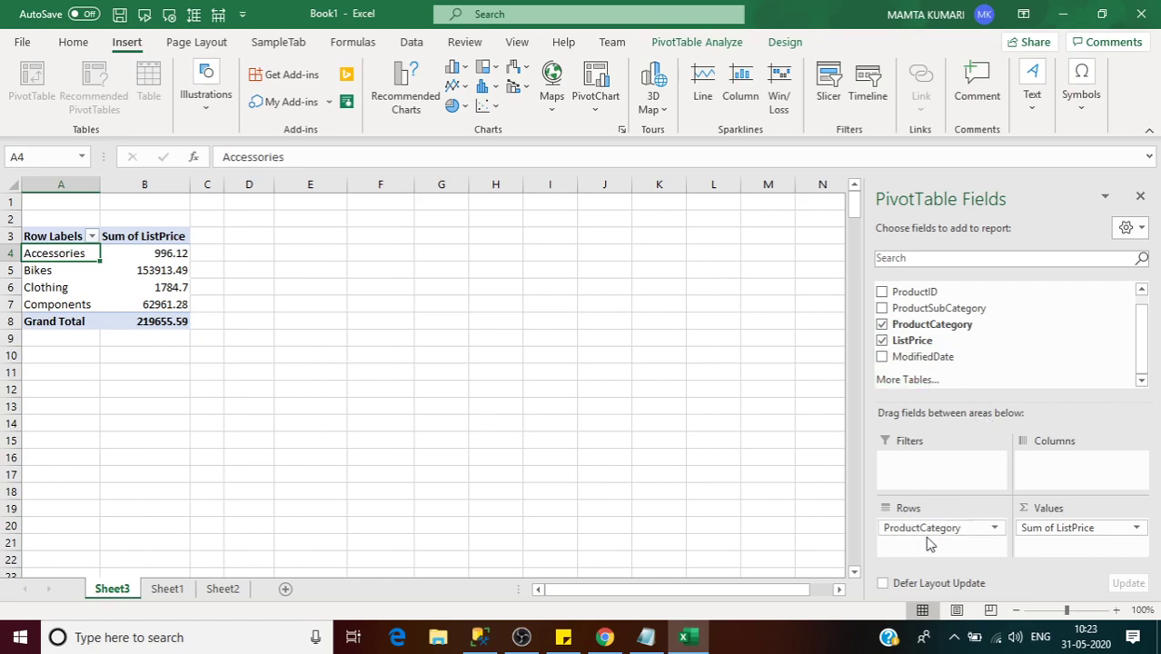
pyautogui.moveTo(100, 192); pyautogui.dragTo(117, 192)
# - Dismiss the Show Detail dialog for Accessories, and examine the list price sums of the individual product categories
pyautogui.doubleClick(88, 254)
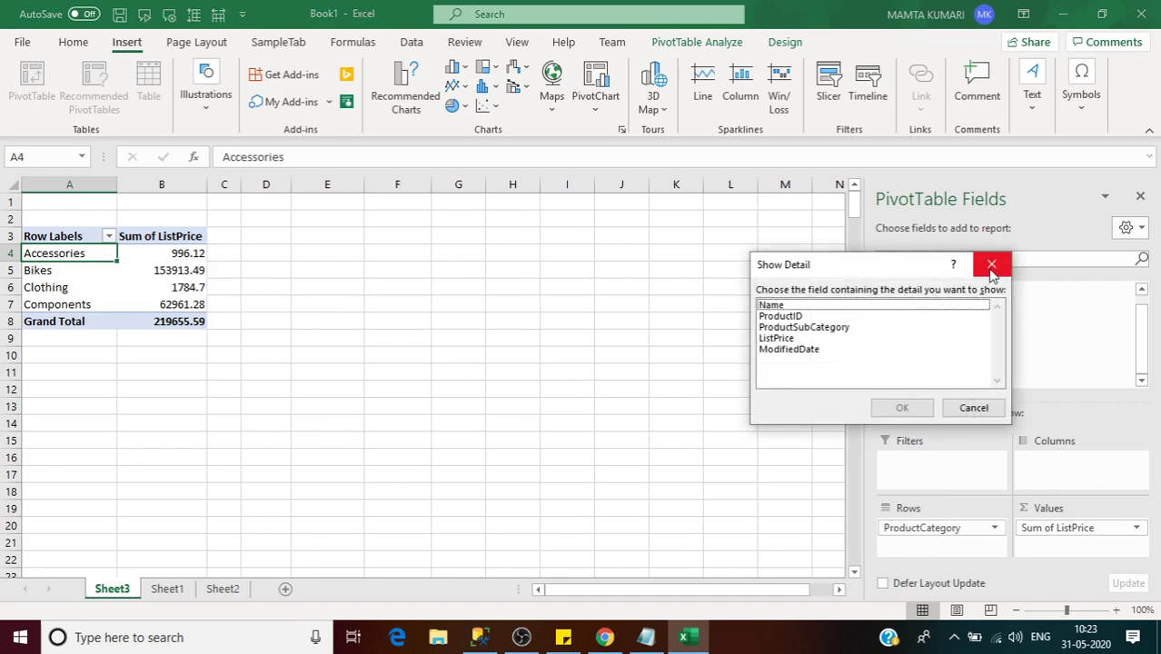
pyautogui.click(992, 265)
pyautogui.click(164, 257)
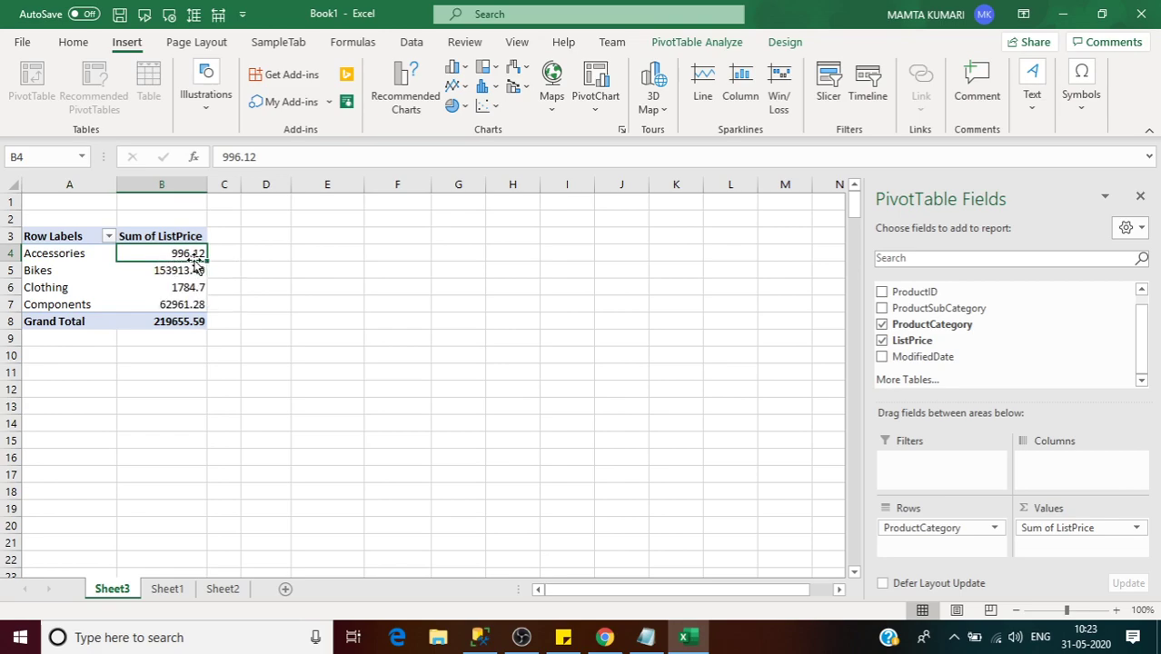
pyautogui.click(72, 270)
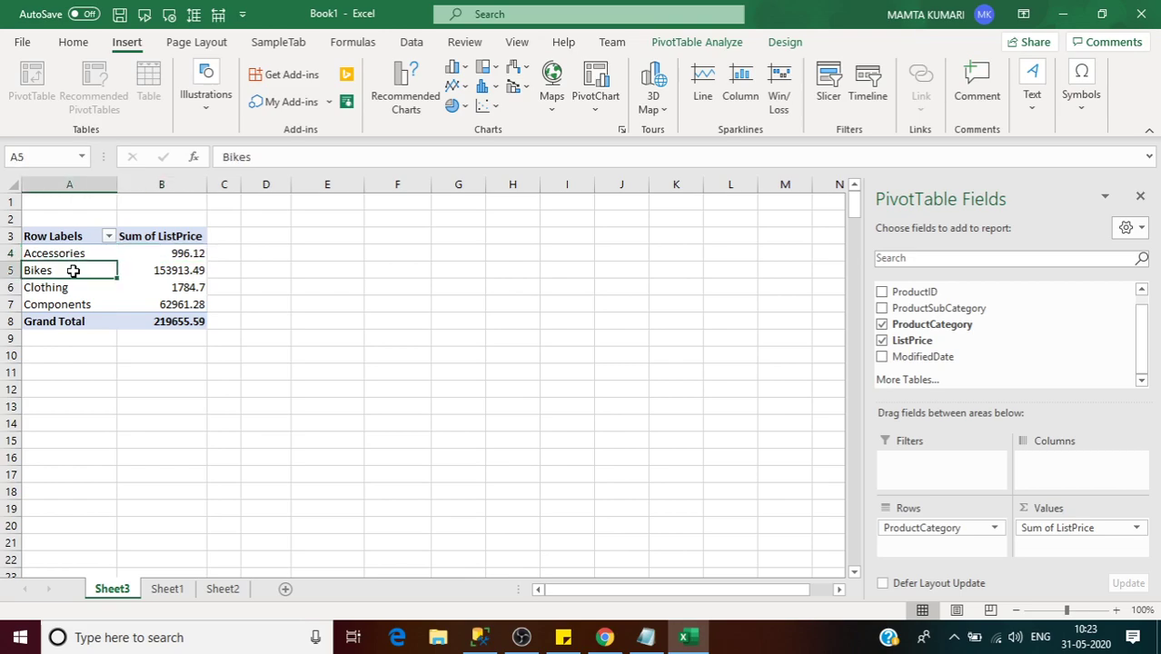
pyautogui.click(178, 272)
pyautogui.click(83, 287)
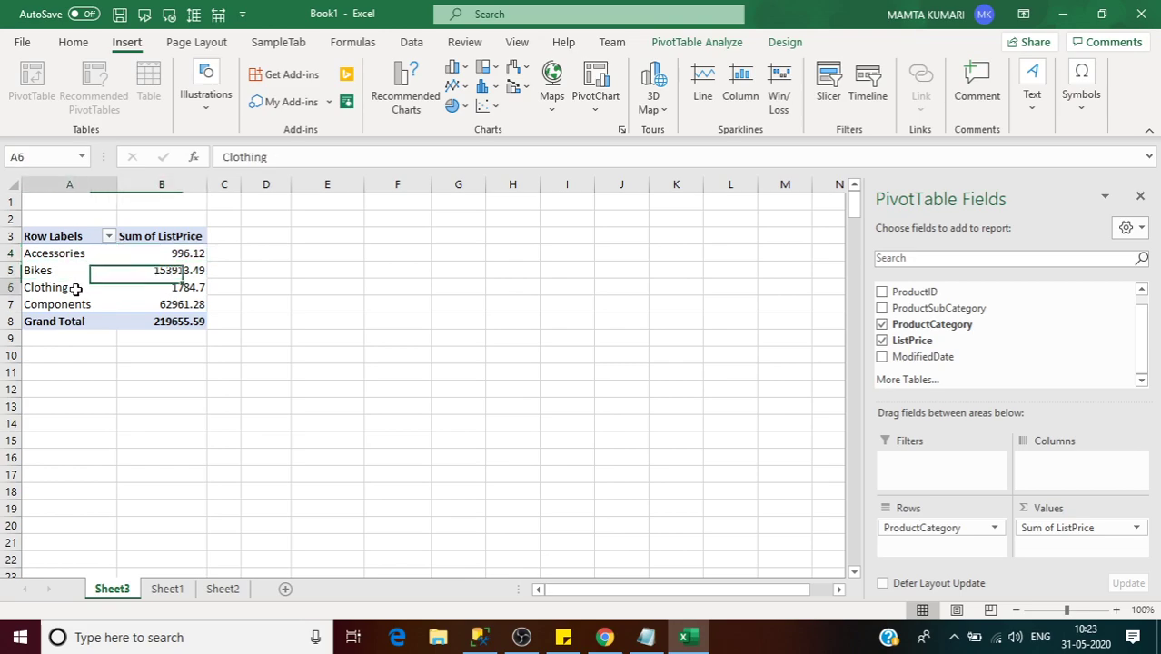
pyautogui.click(167, 289)
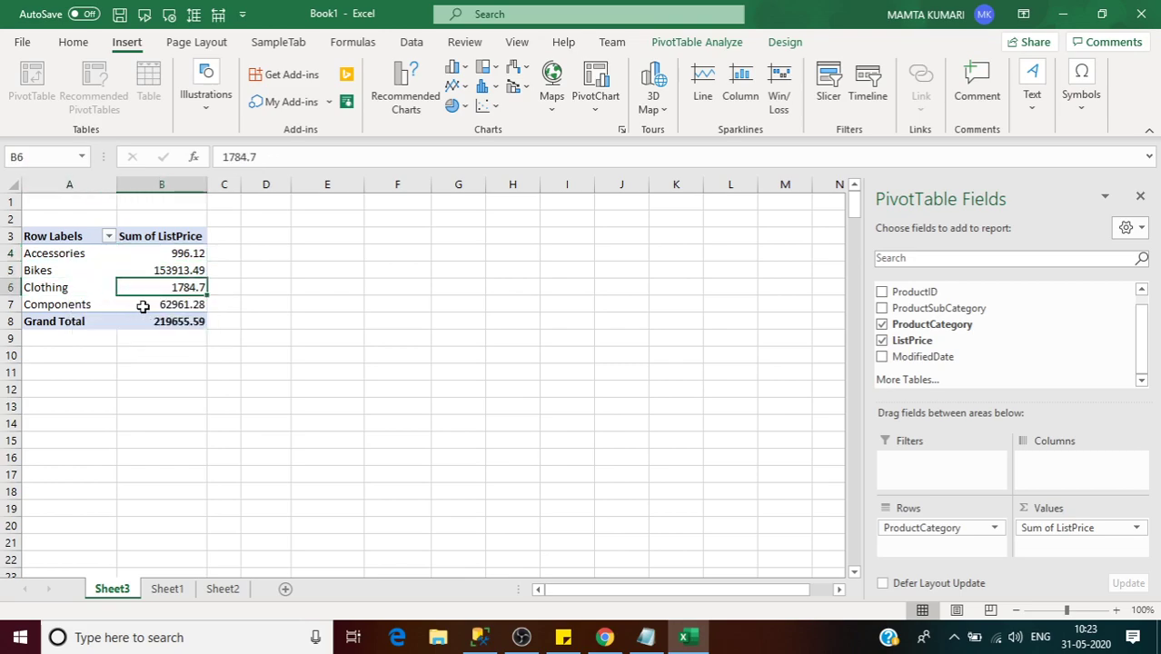
pyautogui.moveTo(163, 307)
# - Examine the Components list prices of the first two HL Road Frame products in the Sheet1 source table
pyautogui.click(181, 589)
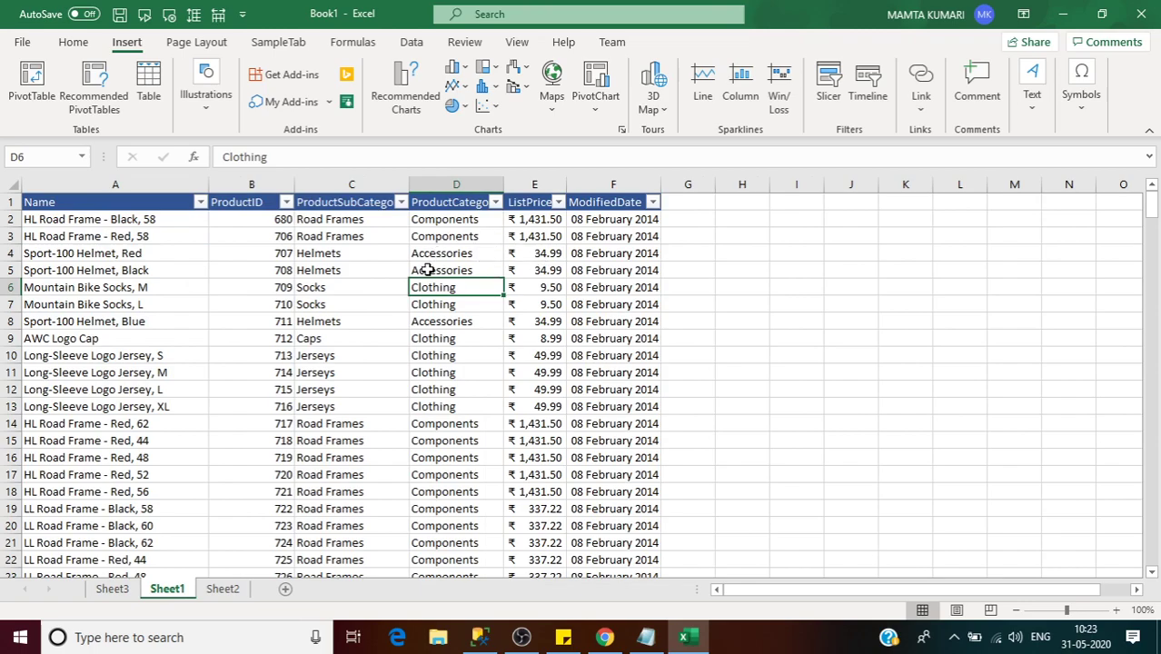
pyautogui.click(542, 222)
pyautogui.click(543, 237)
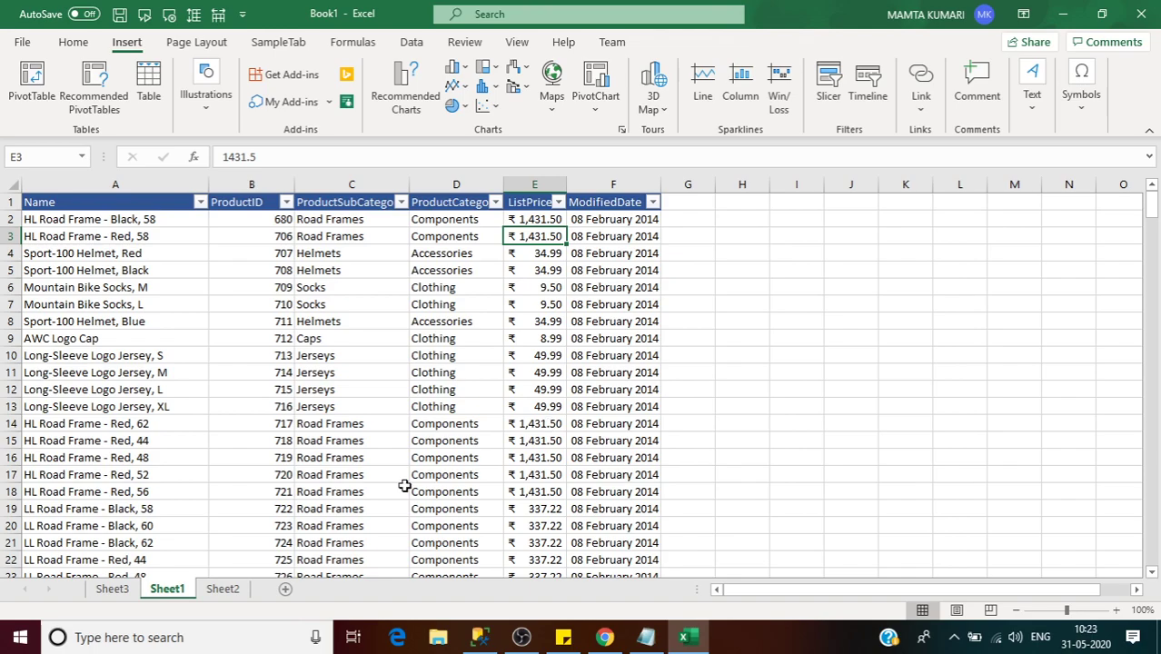
# - Return to the Sheet3 PivotTable, widen column B and check the Accessories list price sum
pyautogui.click(125, 594)
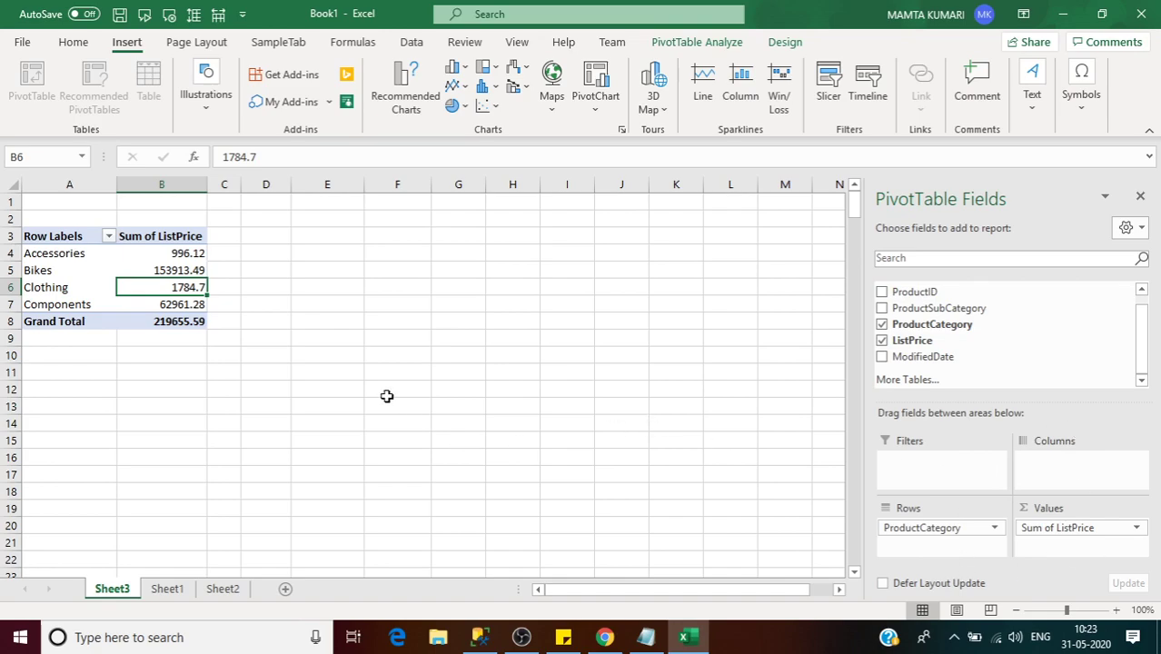
pyautogui.moveTo(203, 189); pyautogui.dragTo(217, 189)
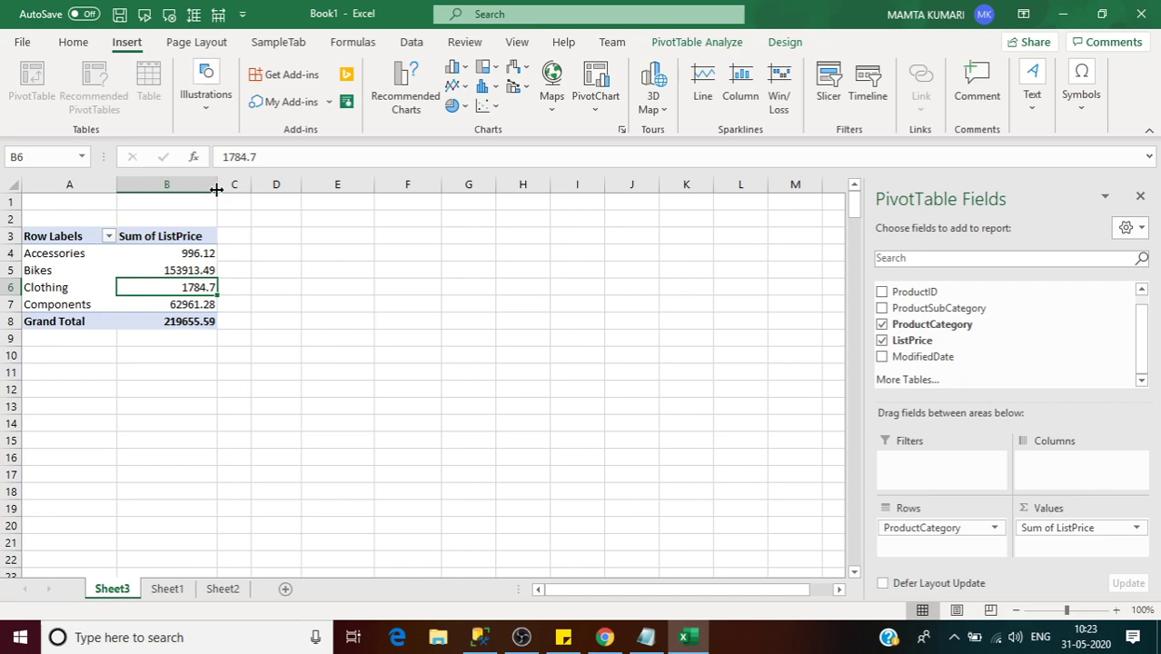
pyautogui.click(188, 255)
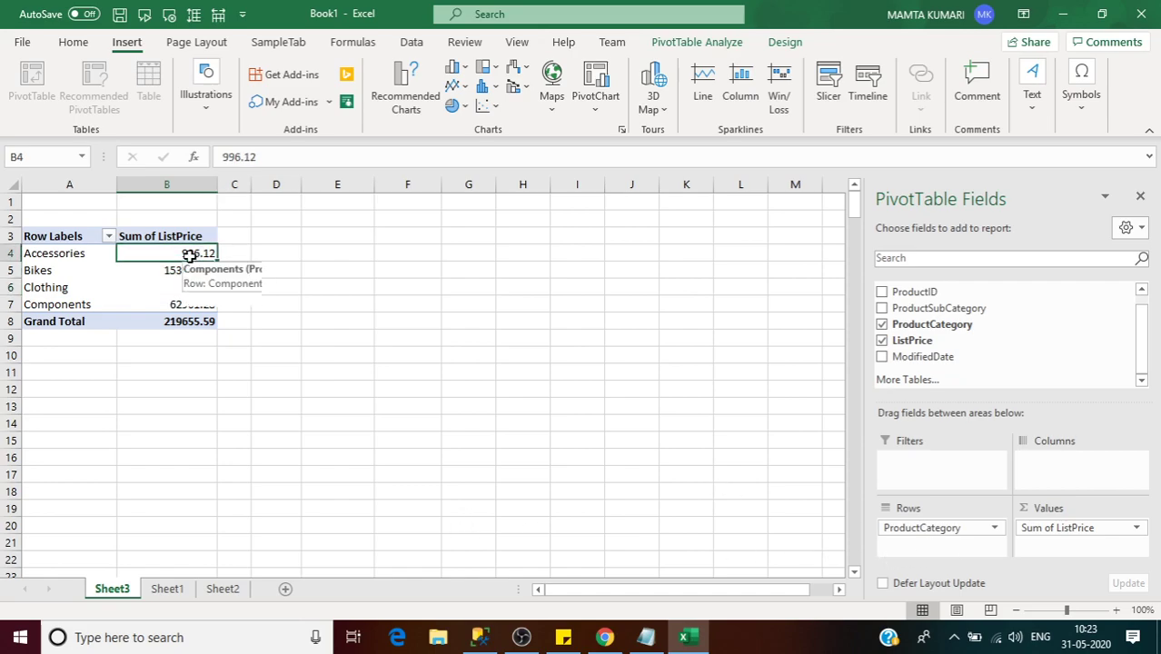
pyautogui.click(83, 254)
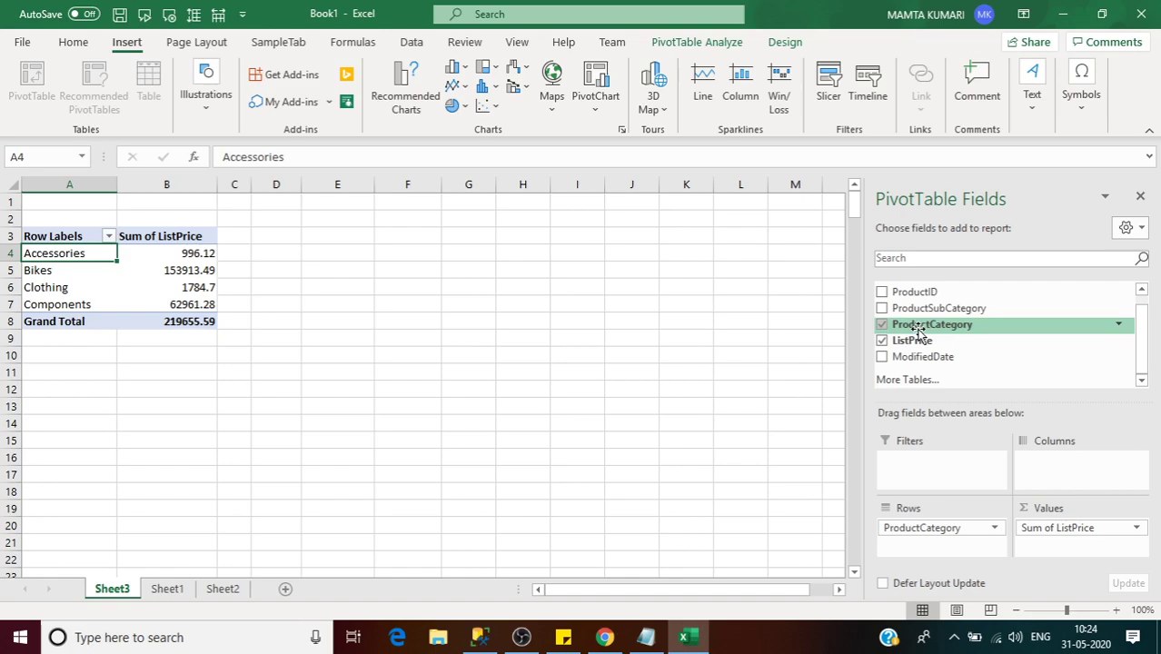
# - Replace ProductCategory with ProductSubCategory in the PivotTable's rows, and widen column A to fit the subcategory labels
pyautogui.click(881, 323)
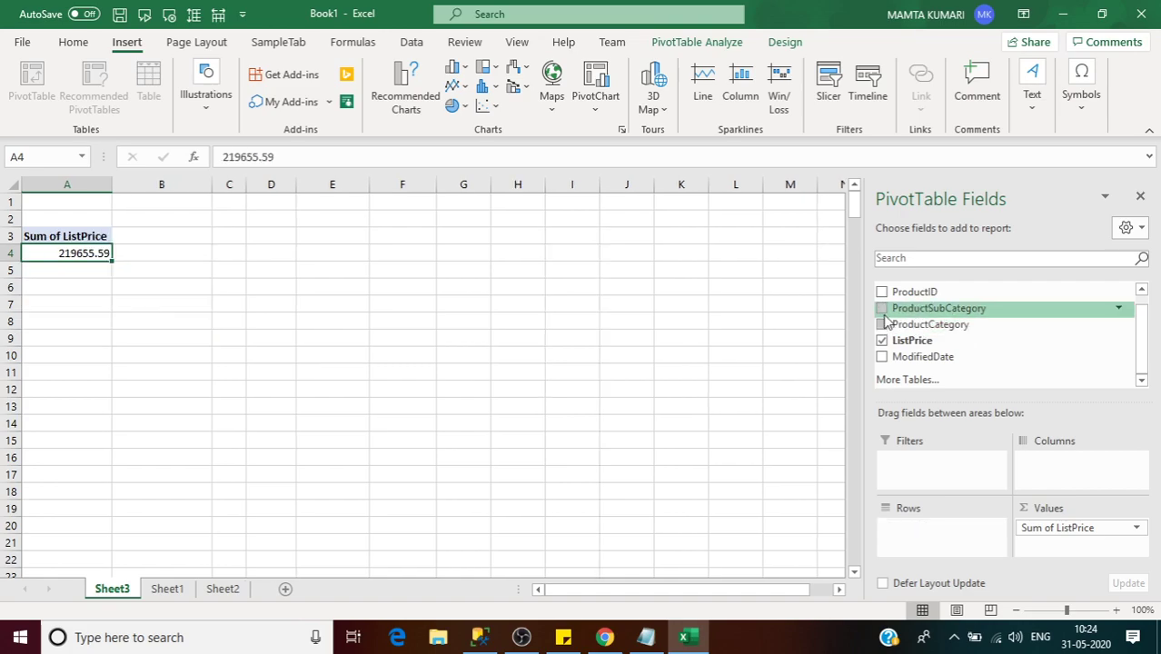
pyautogui.click(882, 309)
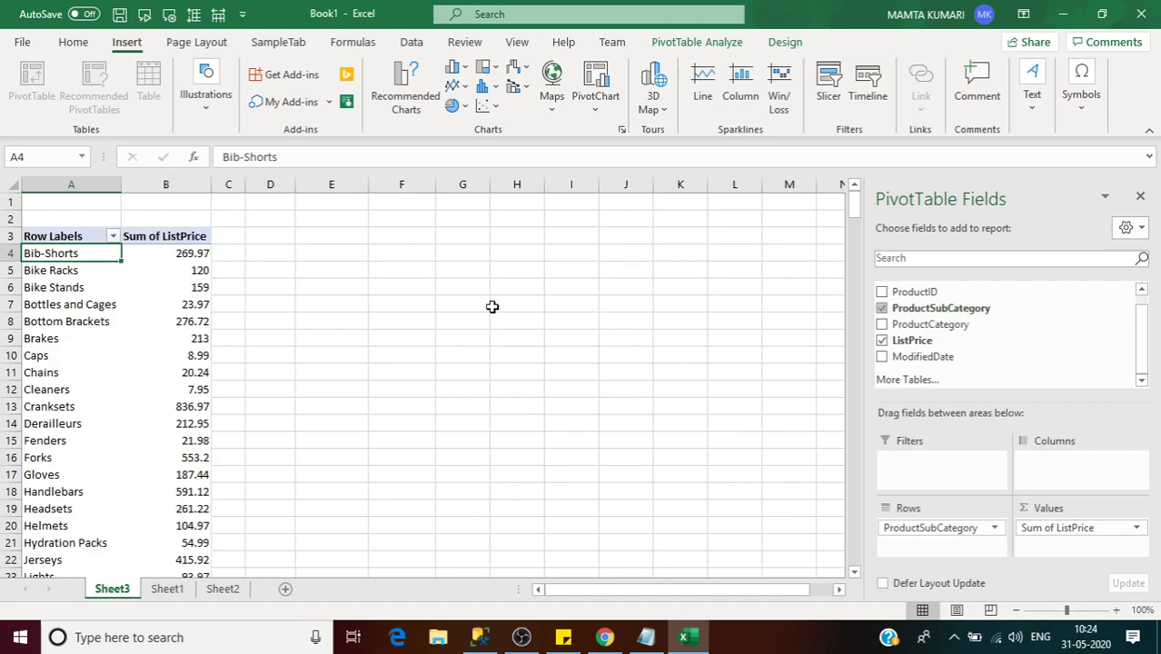
pyautogui.click(85, 269)
pyautogui.click(85, 286)
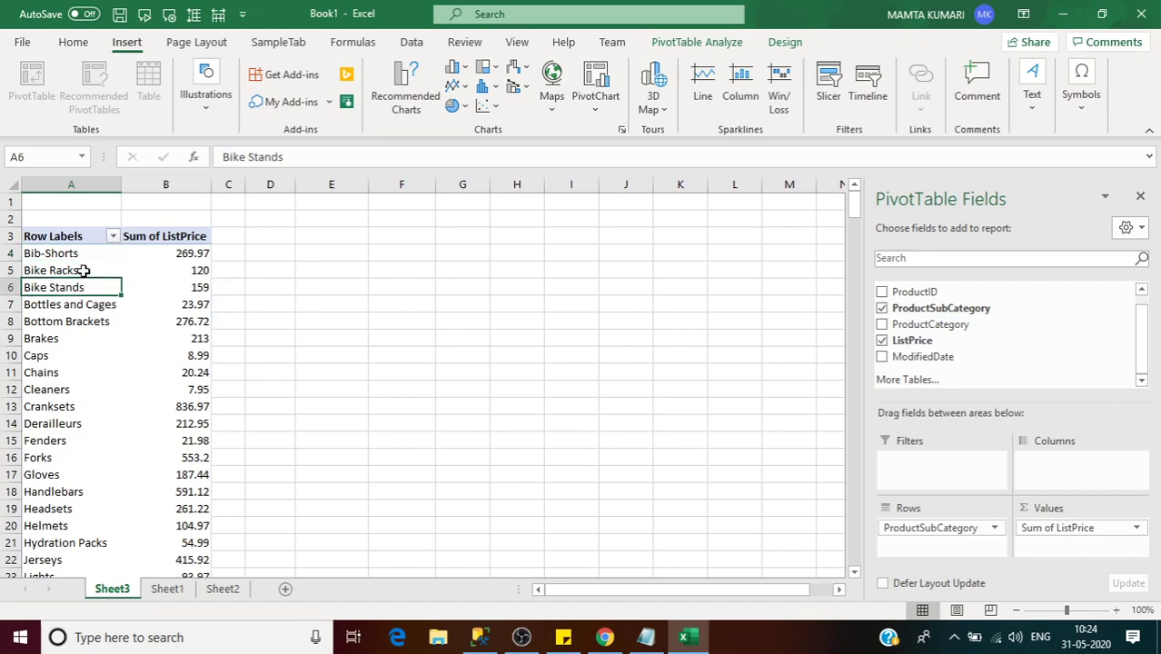
pyautogui.moveTo(84, 269); pyautogui.dragTo(78, 254)
pyautogui.moveTo(122, 182); pyautogui.dragTo(155, 183)
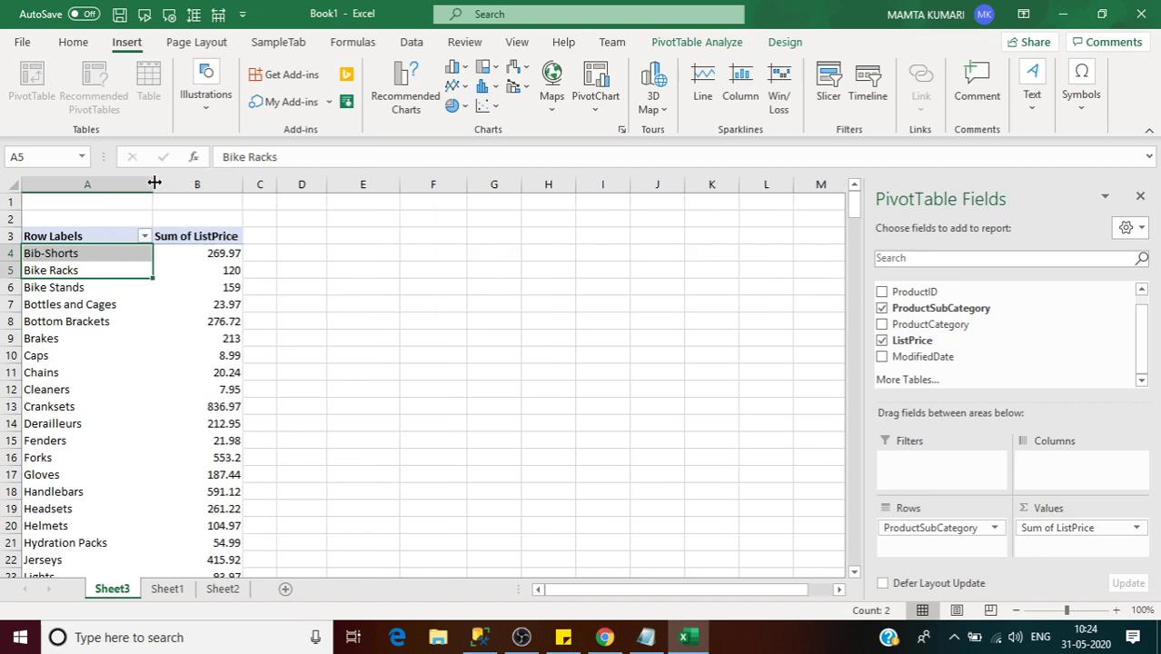
# - Check the Bottles and Cages list price sum, and review the Show Values As options for Sum of ListPrice without changing them
pyautogui.click(113, 304)
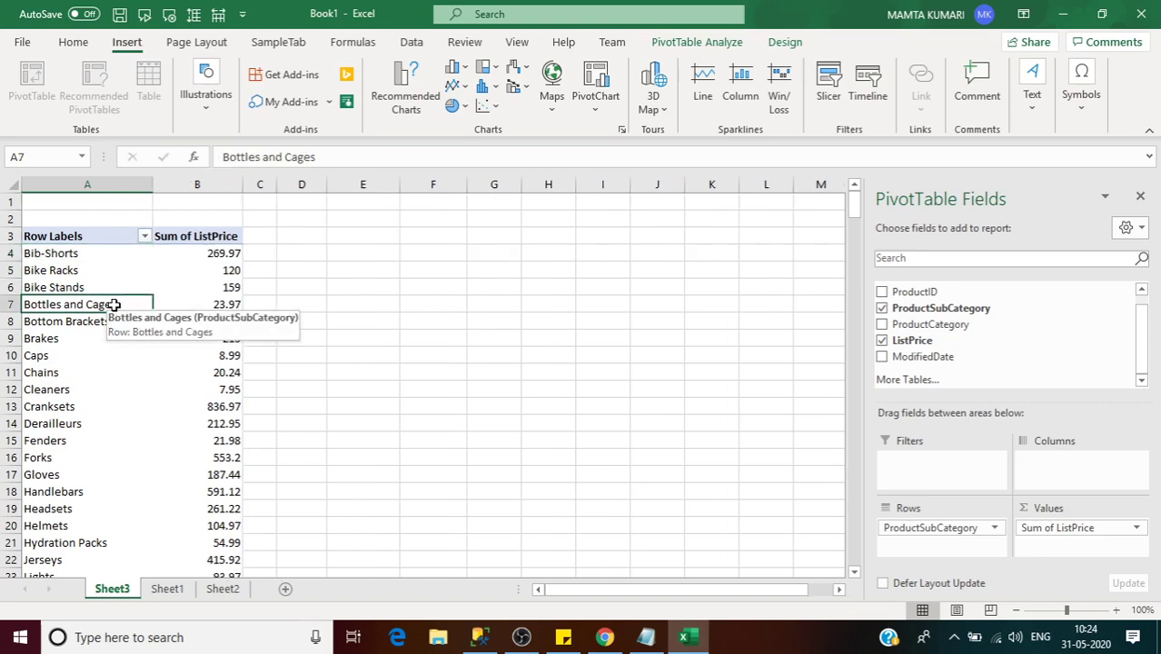
pyautogui.click(227, 307)
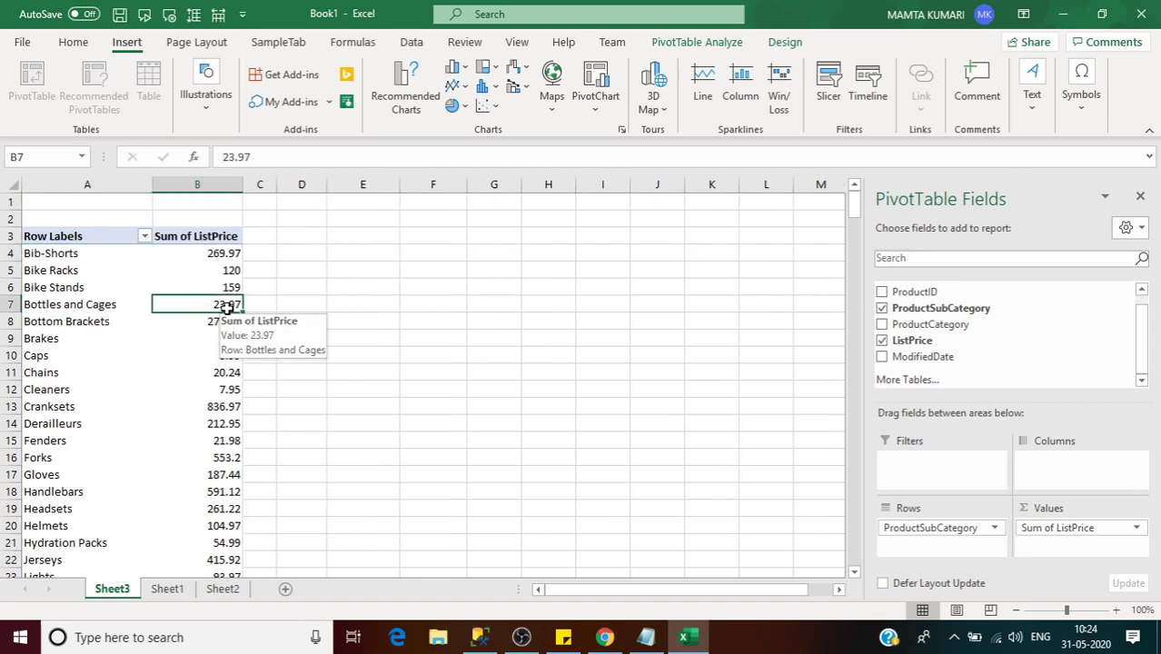
pyautogui.click(217, 236)
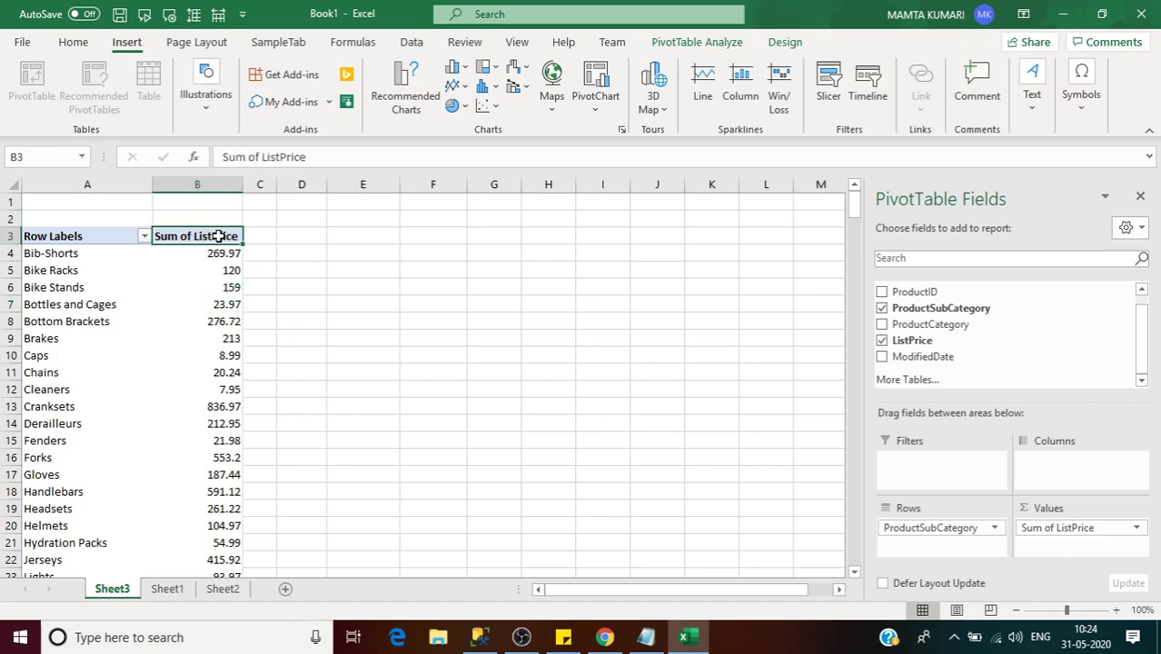
pyautogui.rightClick(220, 237)
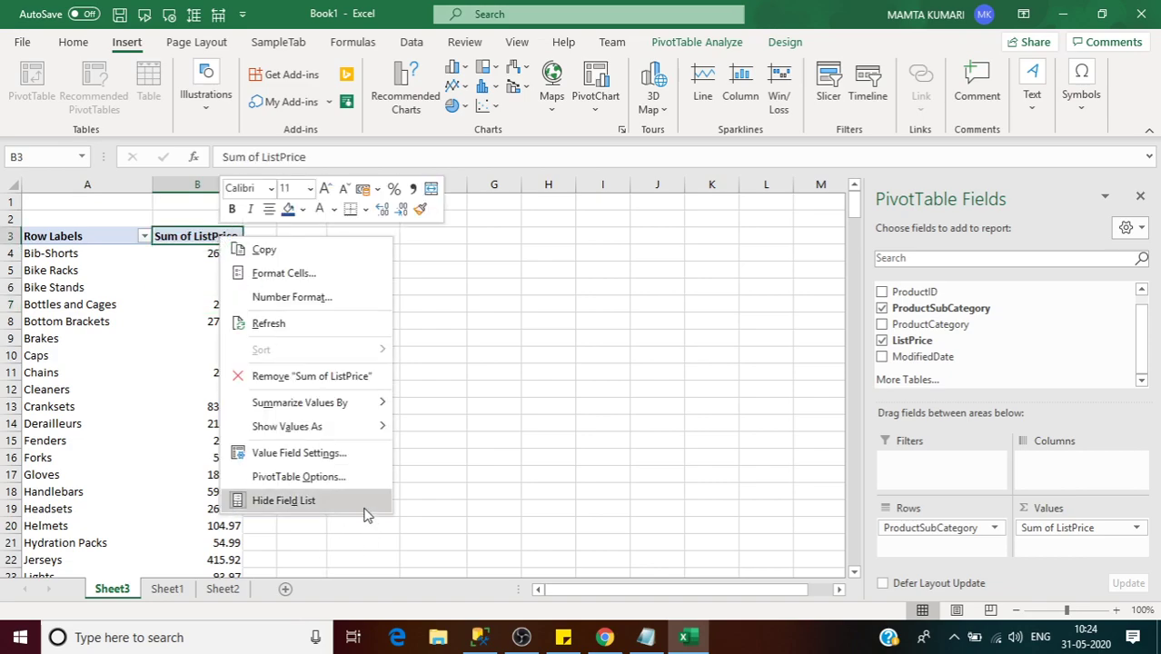
pyautogui.moveTo(333, 429)
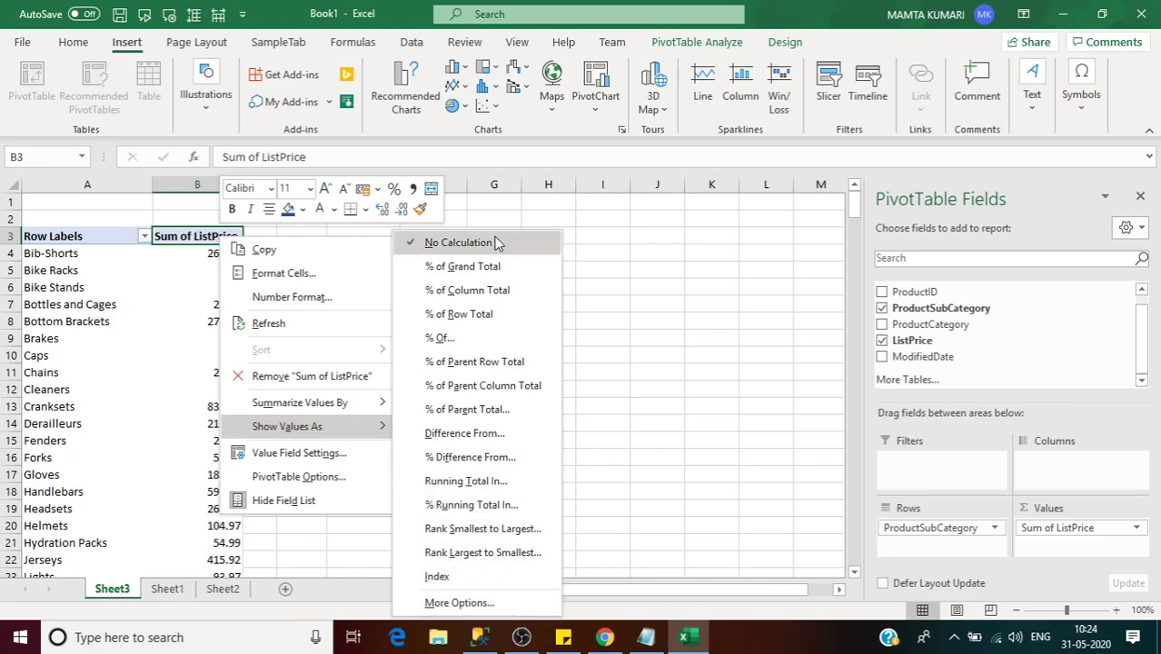
pyautogui.click(584, 518)
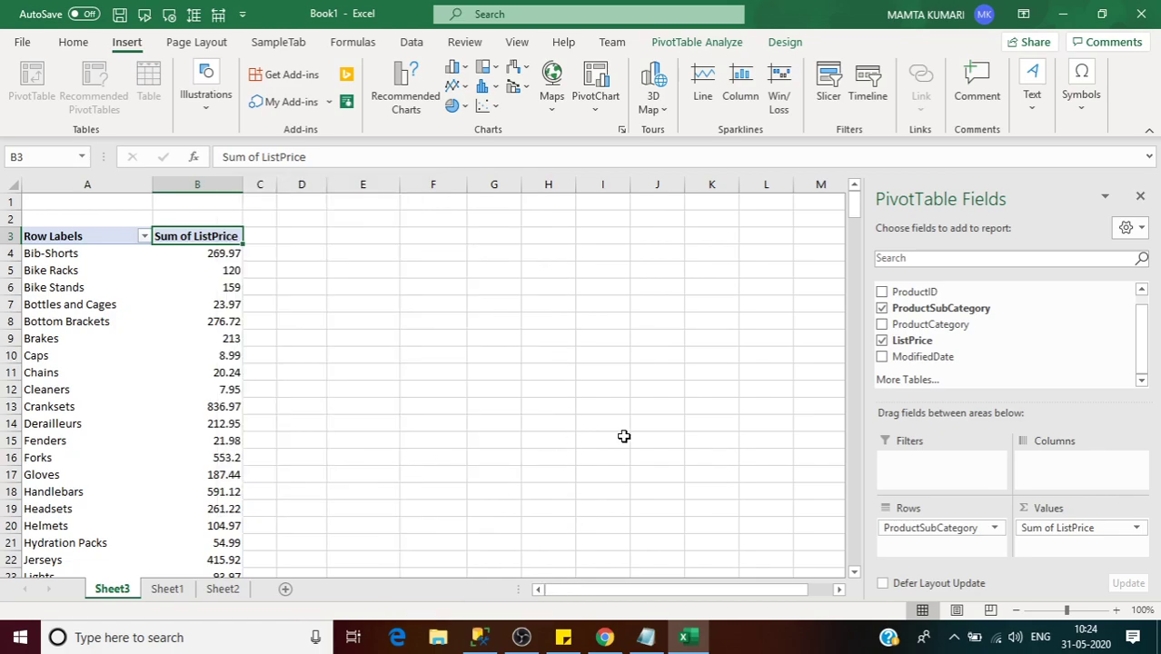
# - Add ProductCategory to the PivotTable's columns, and compare the Clothing price of Bib-Shorts with its Grand Total
pyautogui.moveTo(905, 329); pyautogui.dragTo(1074, 472)
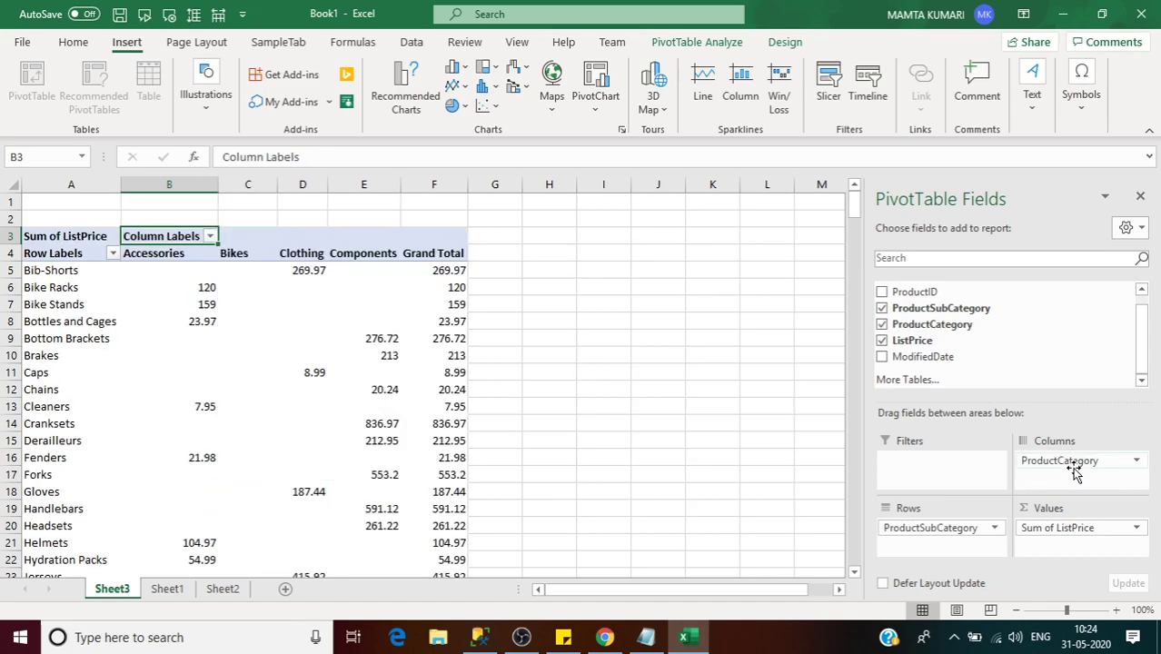
pyautogui.click(1073, 465)
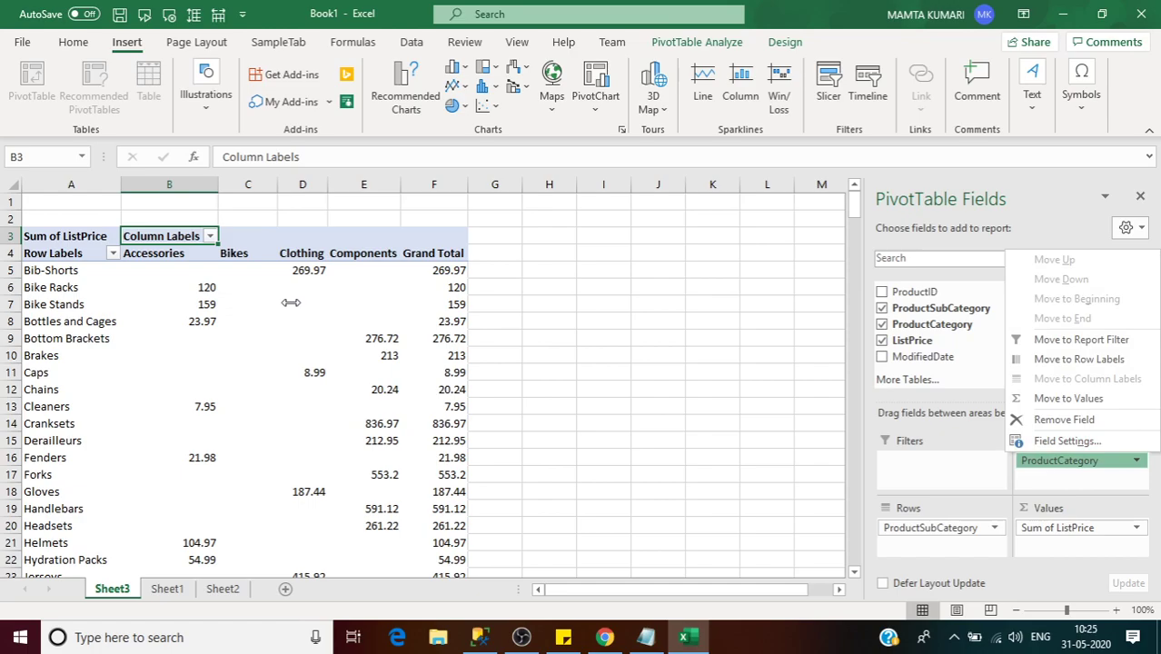
pyautogui.click(43, 271)
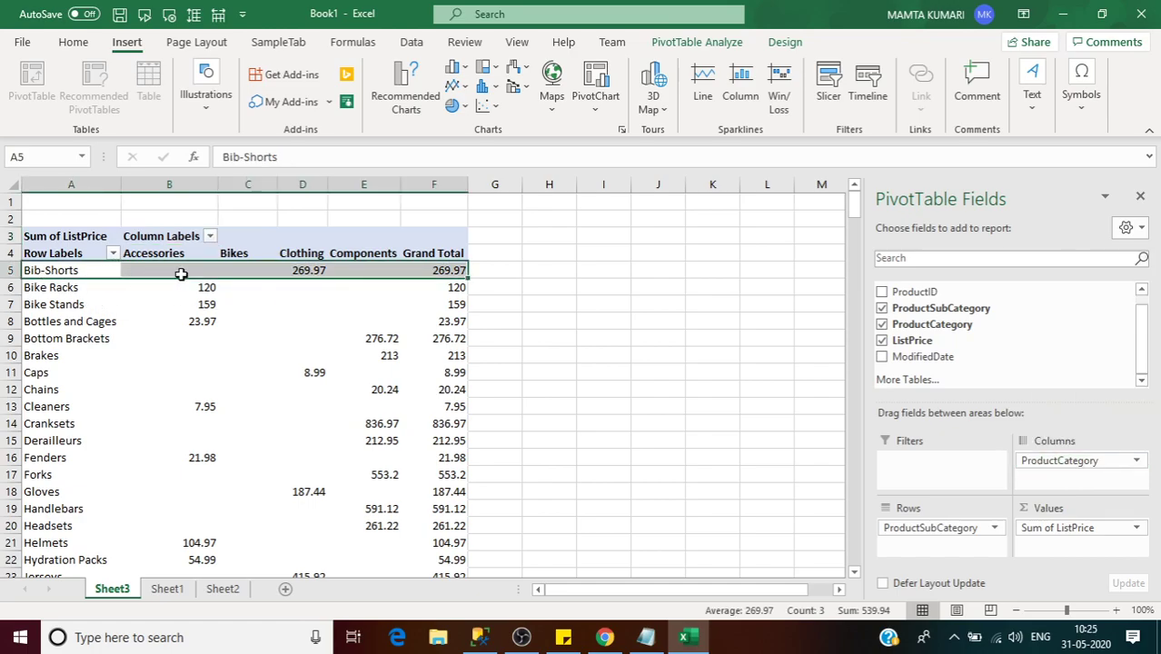
pyautogui.click(311, 270)
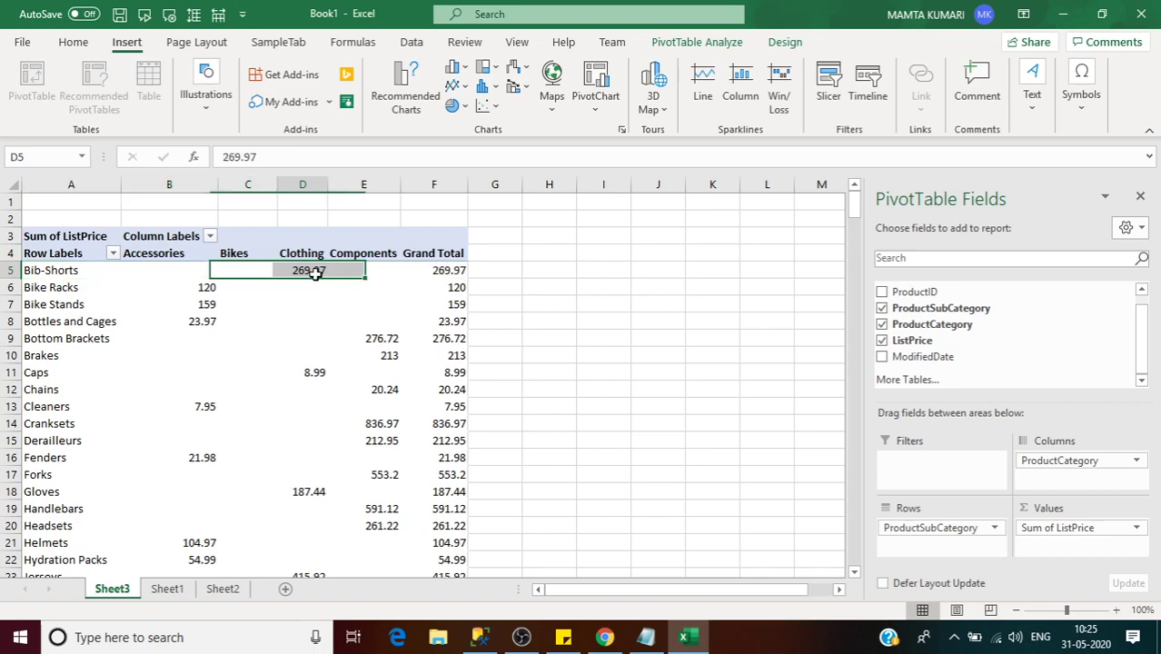
pyautogui.click(438, 271)
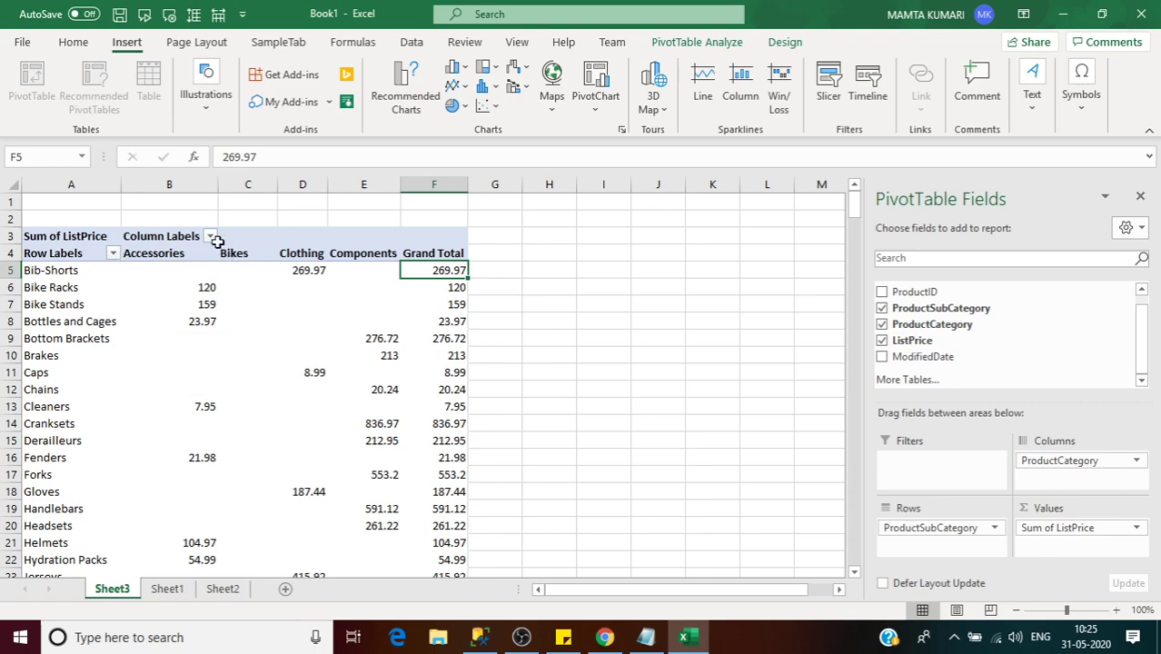
# - Remove ProductCategory from the PivotTable's columns so only ProductSubCategory rows break down the ListPrice sum, and check the Bib-Shorts sum
pyautogui.click(882, 309)
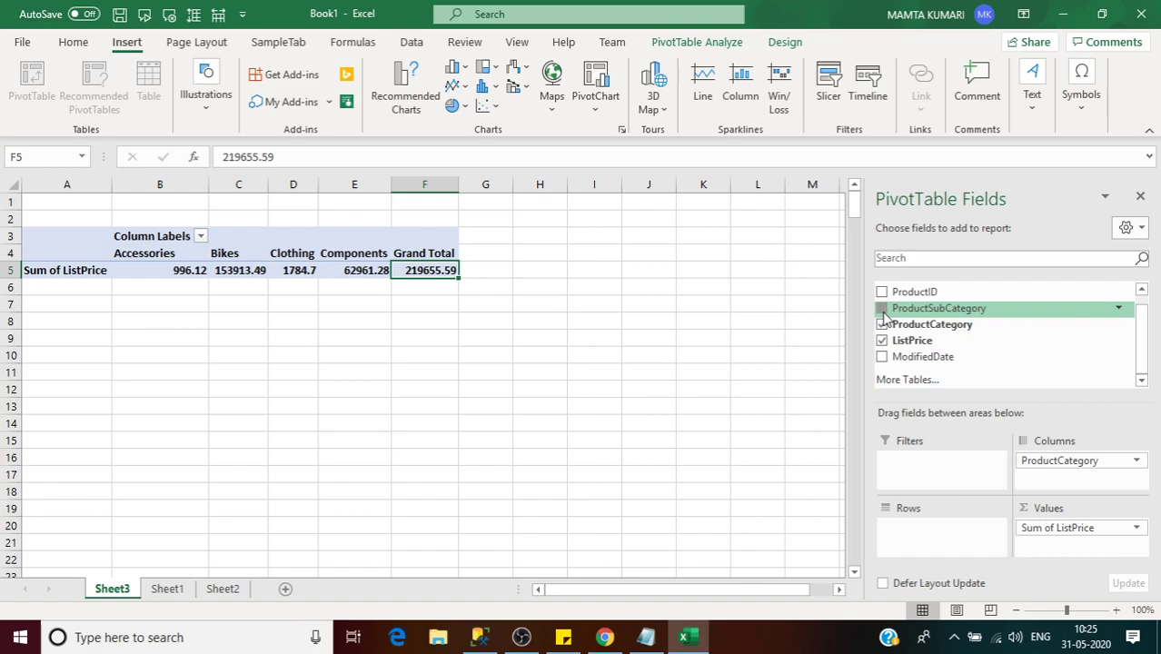
pyautogui.click(882, 310)
pyautogui.click(882, 324)
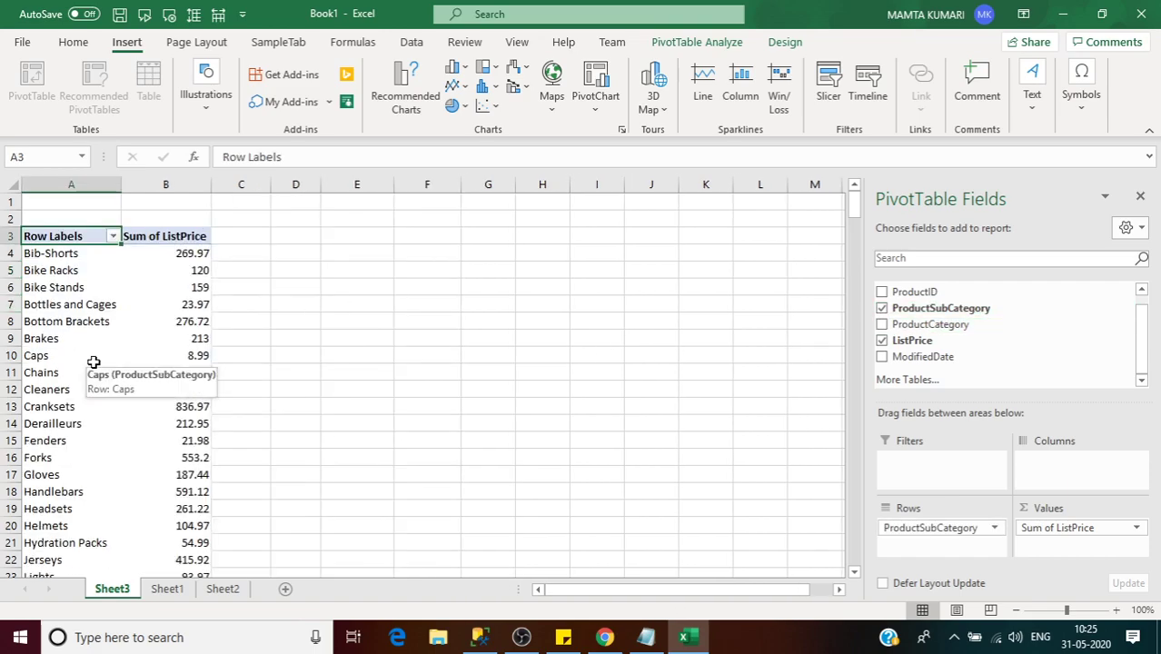
pyautogui.click(180, 259)
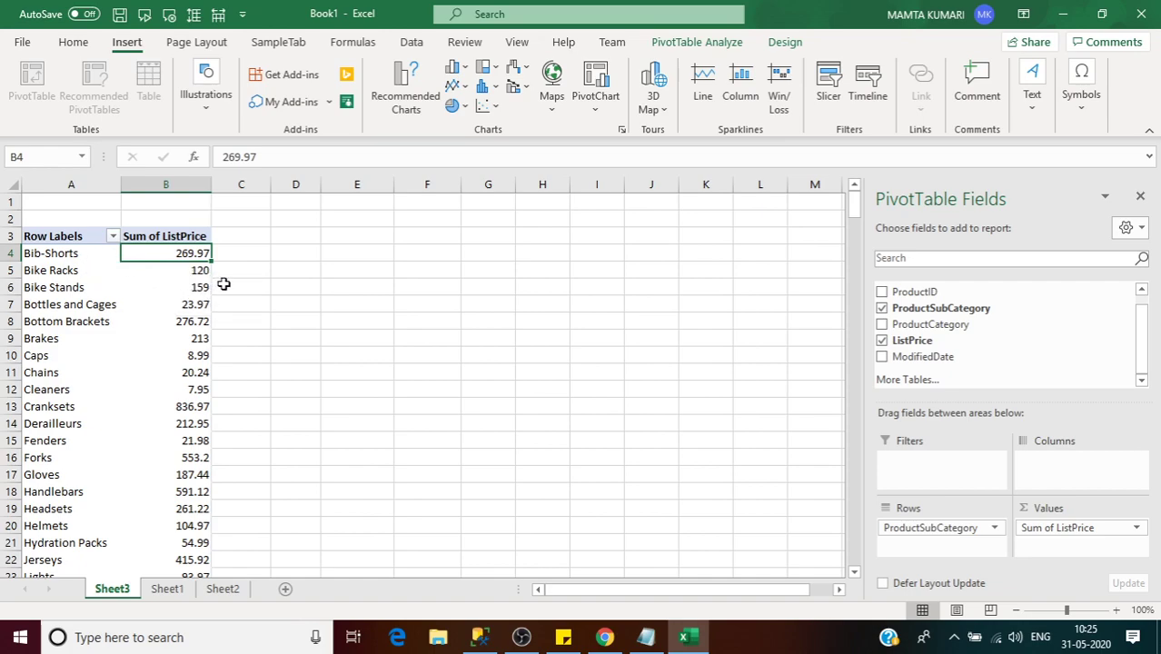
# - Add ProductCategory back to the PivotTable and place it in the columns, then check the Bikes category heading
pyautogui.click(881, 326)
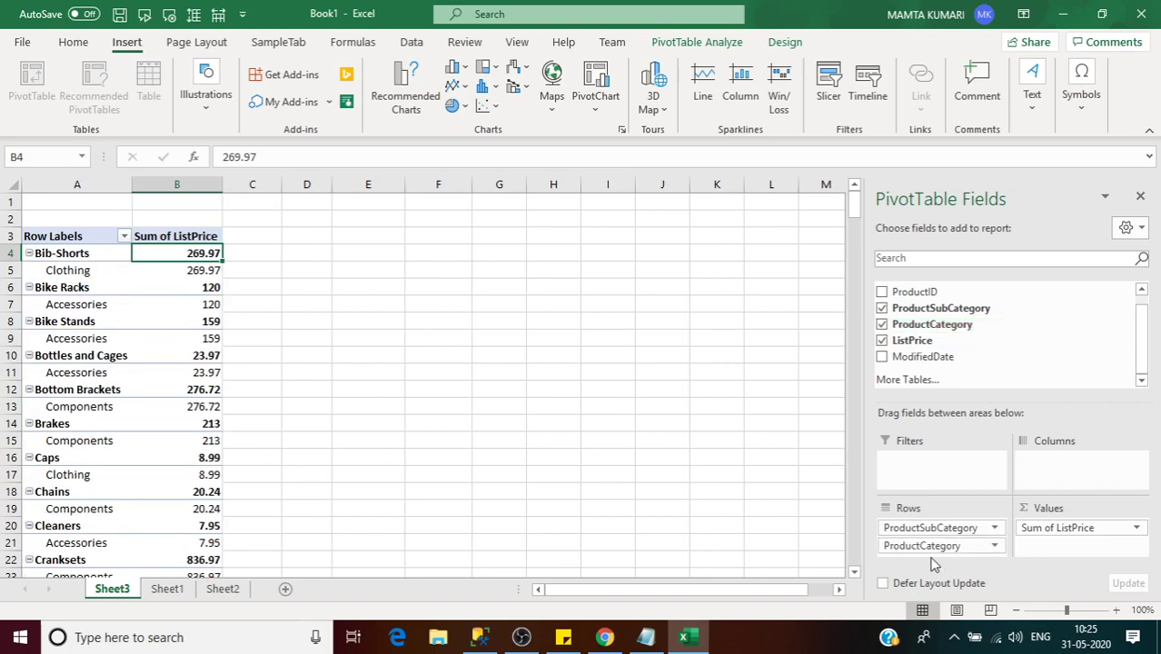
pyautogui.moveTo(931, 556); pyautogui.dragTo(1086, 475)
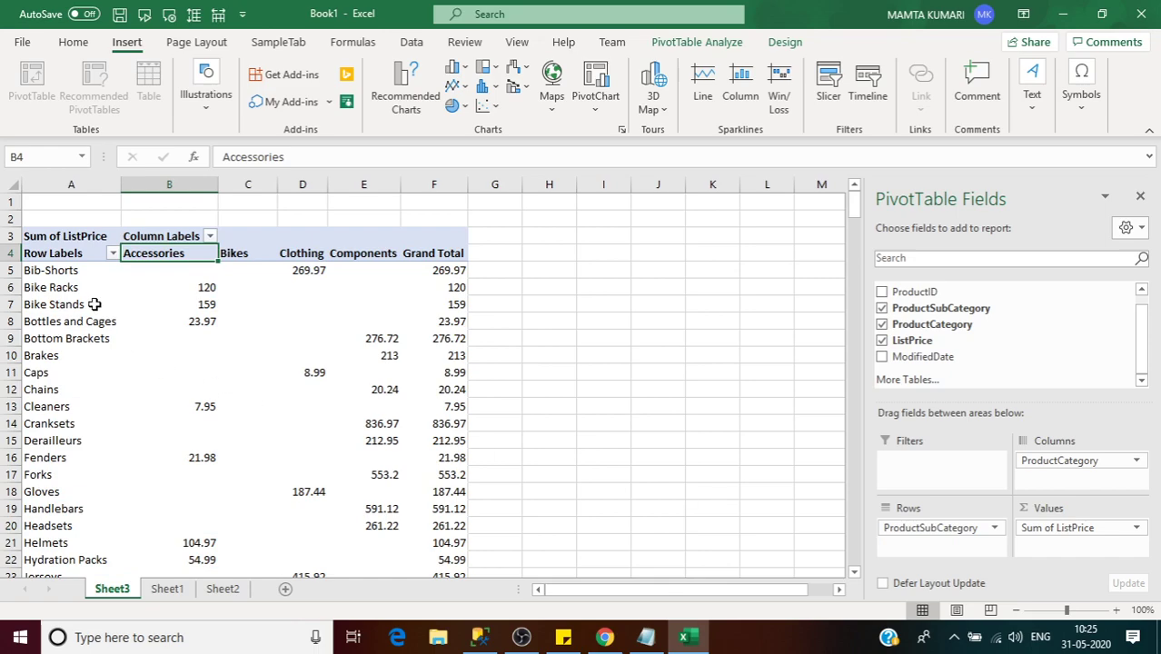
pyautogui.click(237, 254)
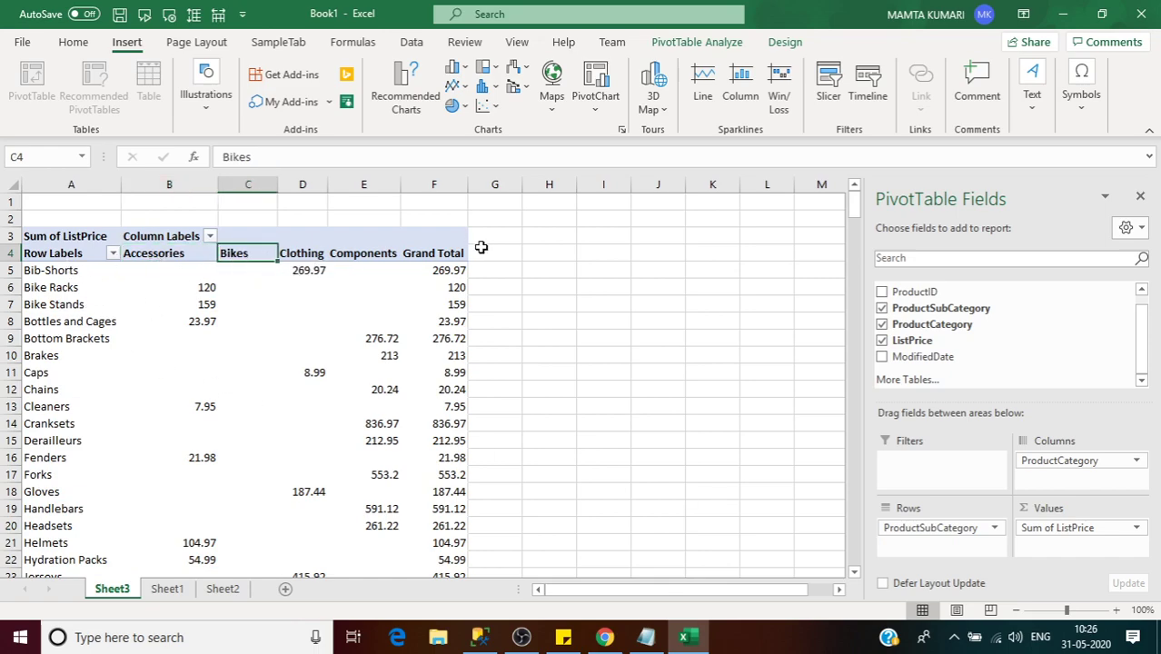
# - Compare the Bib-Shorts sum under Clothing with its Grand Total, and return to the source product table on Sheet1
pyautogui.click(69, 272)
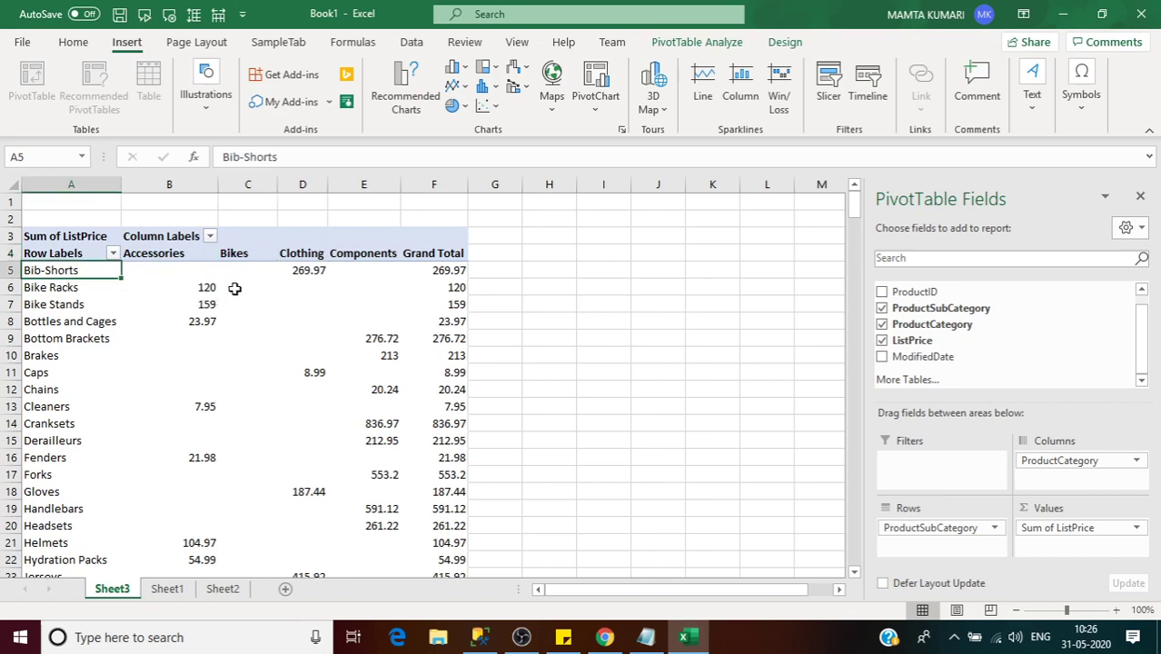
pyautogui.click(303, 275)
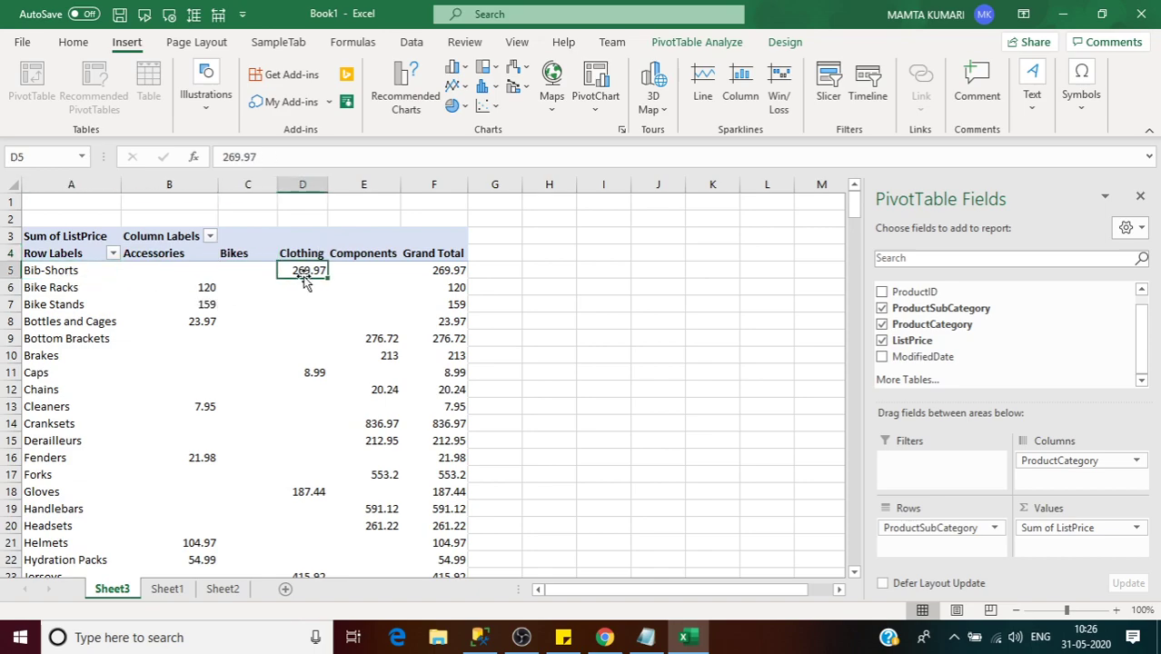
pyautogui.click(83, 271)
pyautogui.click(432, 271)
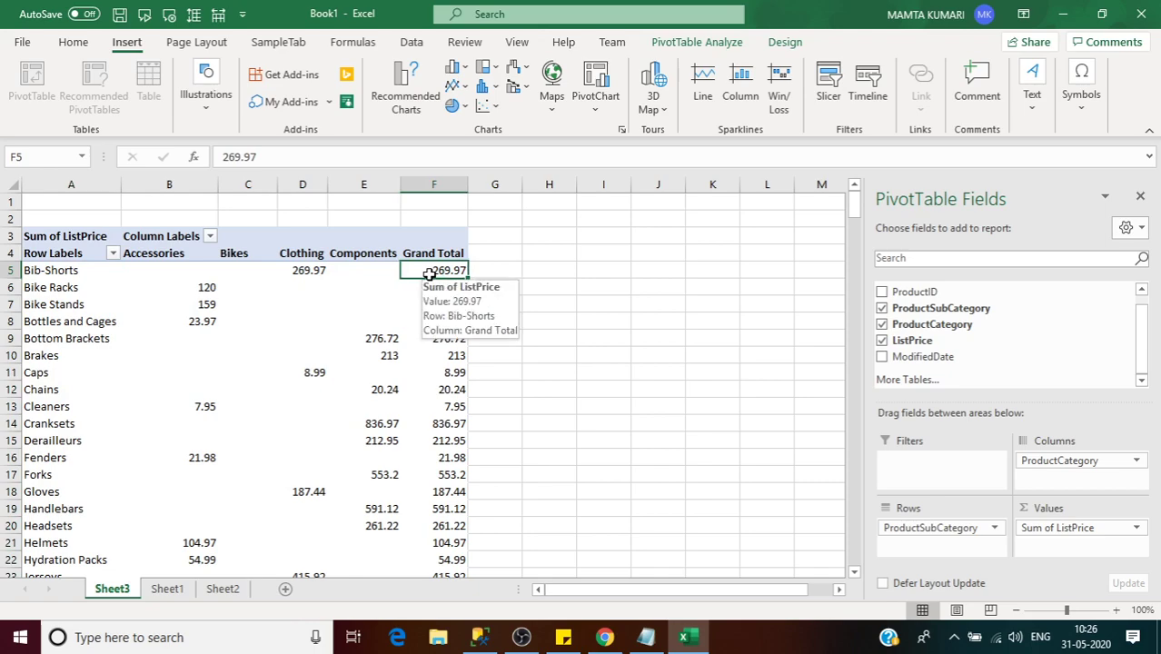
pyautogui.click(551, 324)
pyautogui.click(439, 271)
pyautogui.click(165, 591)
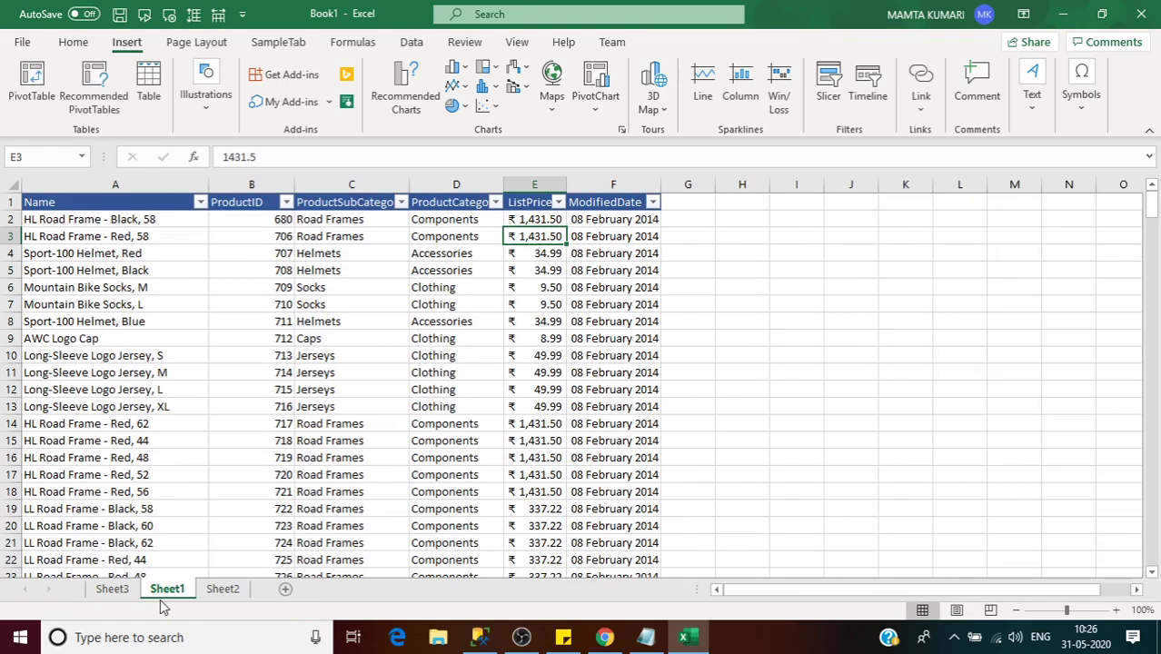